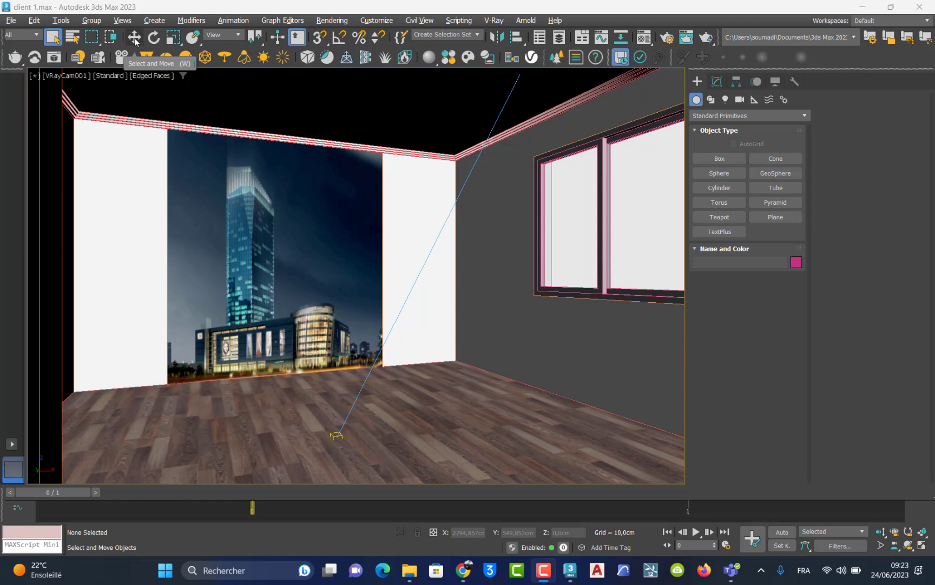
Switch from the camera to the perspective view and isolate the room's ceiling slab to inspect it from above and below.
click(331, 117)
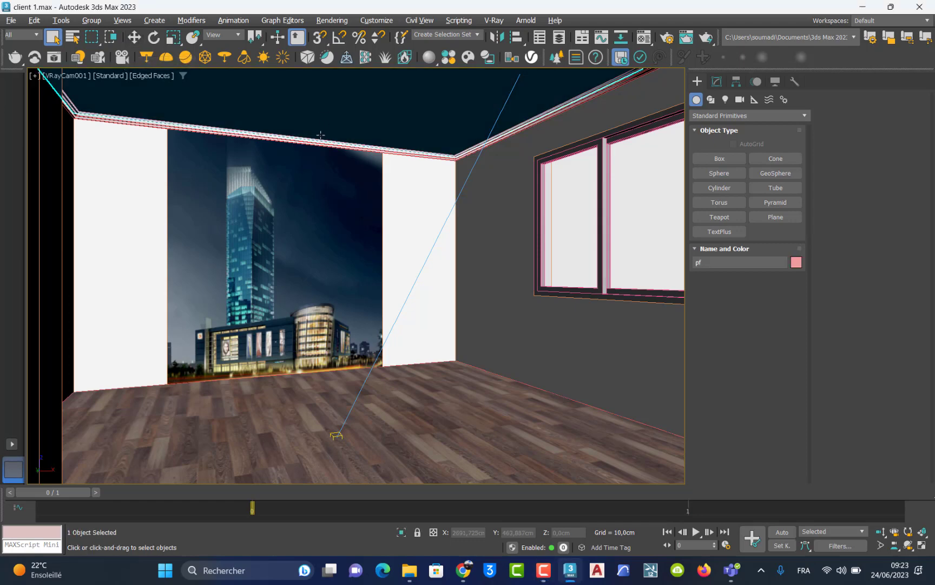
click(55, 78)
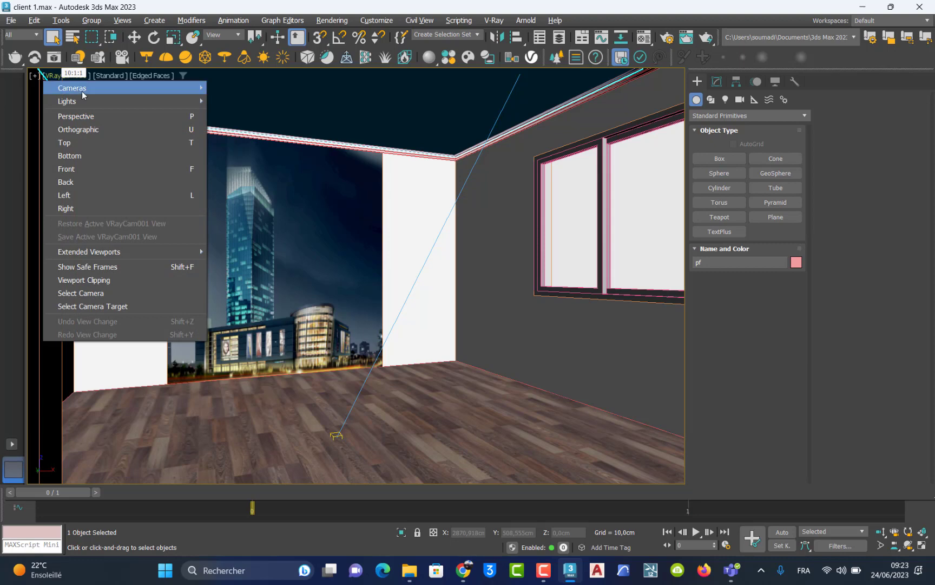
click(92, 122)
scroll(226, 190, down, 3)
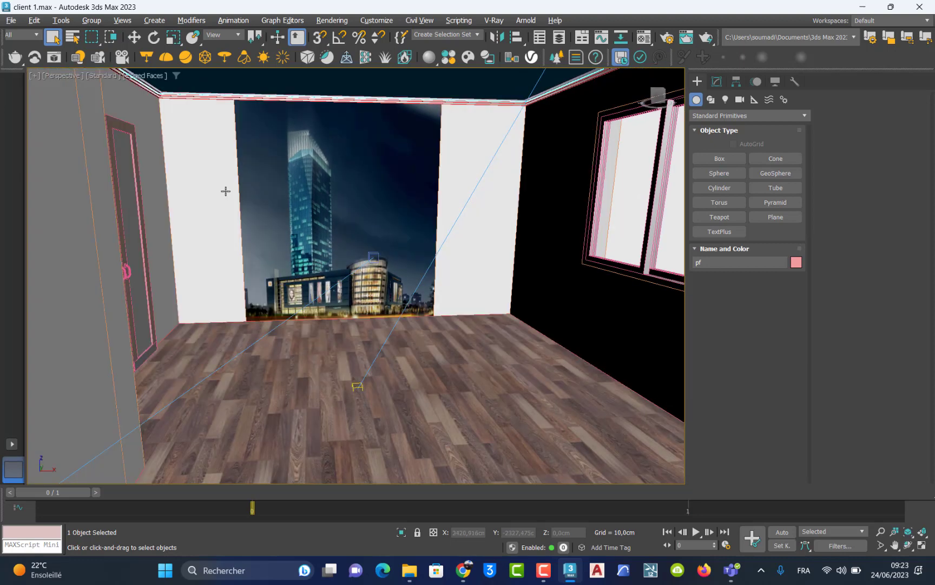
scroll(234, 188, up, 2)
scroll(234, 189, up, 3)
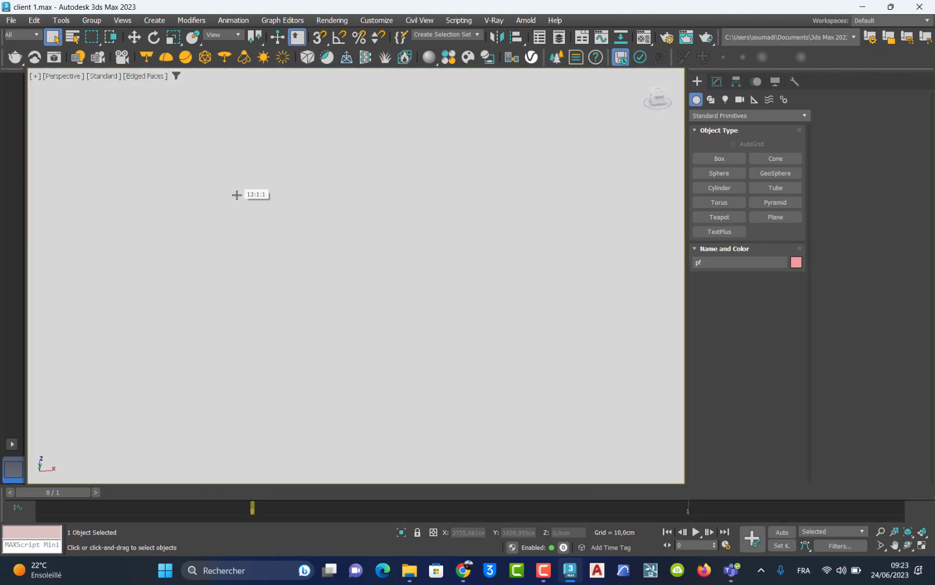
scroll(241, 216, down, 6)
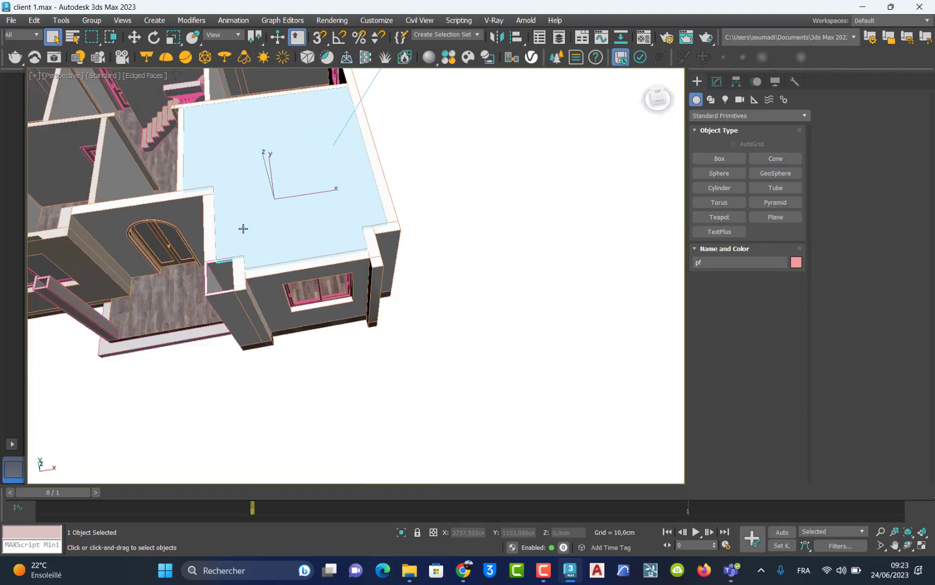
alt+middle_drag(254, 233, 315, 242)
click(411, 309)
click(257, 205)
scroll(310, 242, up, 3)
click(401, 532)
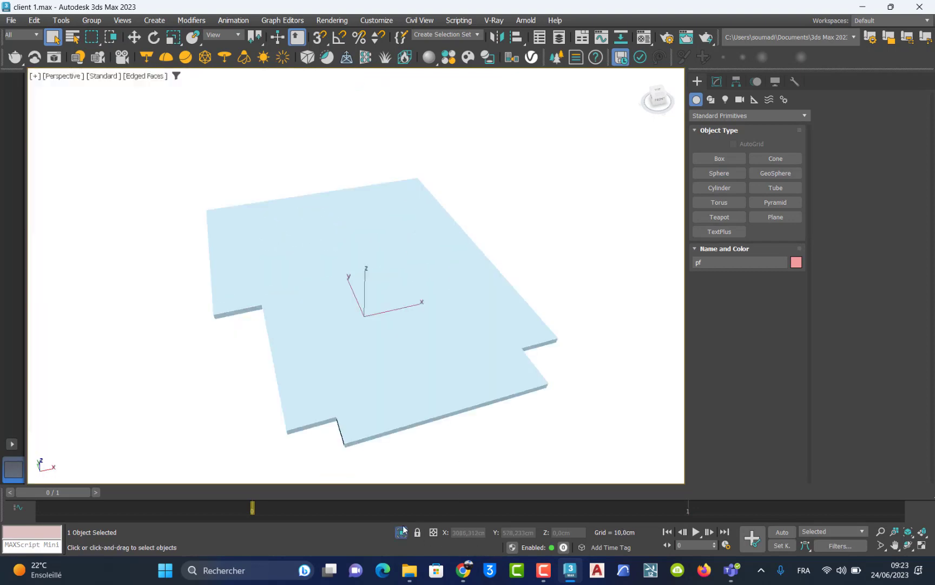
alt+middle_drag(390, 392, 372, 337)
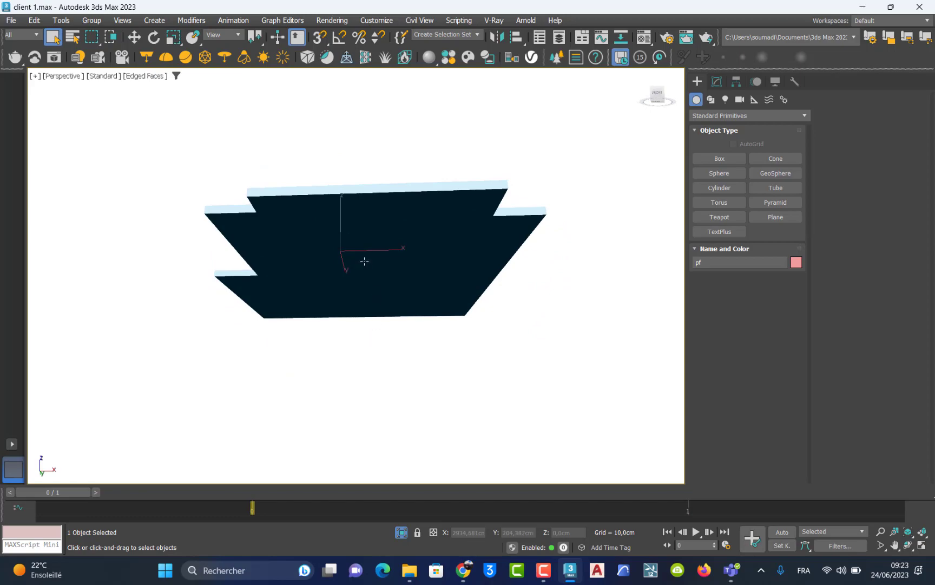
alt+middle_drag(364, 261, 361, 323)
Show the whole isolated ceiling slab in a maximized top view and start the Box command.
key(alt+w)
key(w)
middle_drag(154, 169, 166, 186)
key(alt+w)
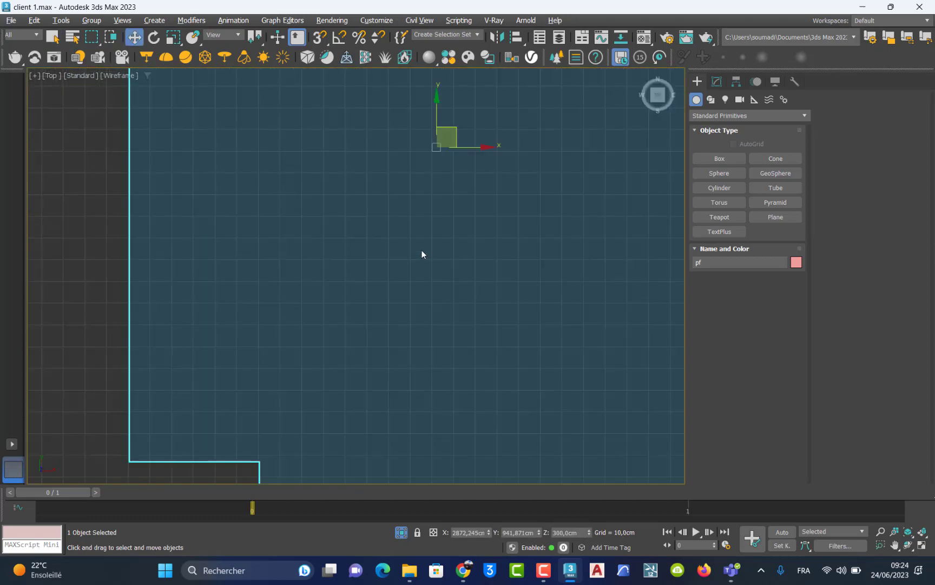
scroll(429, 259, down, 6)
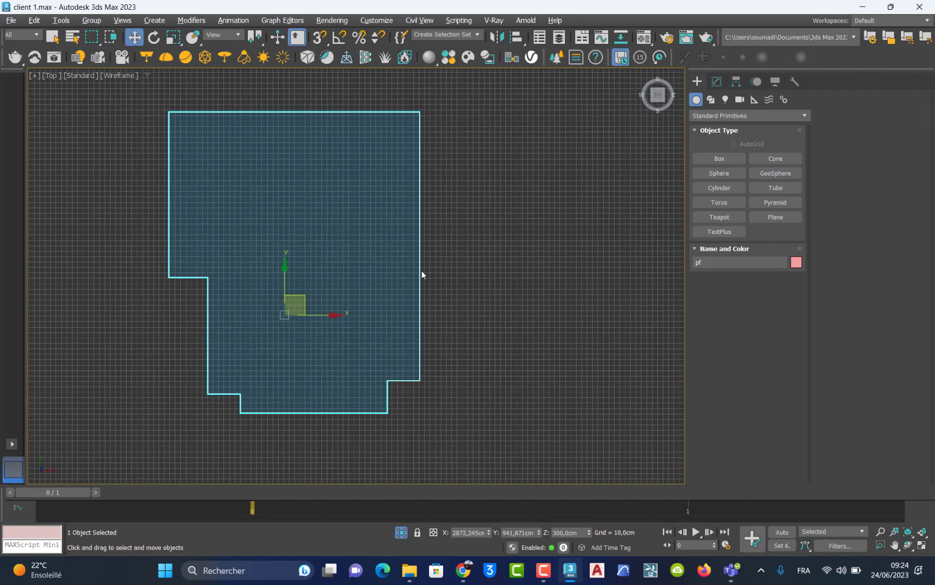
click(719, 159)
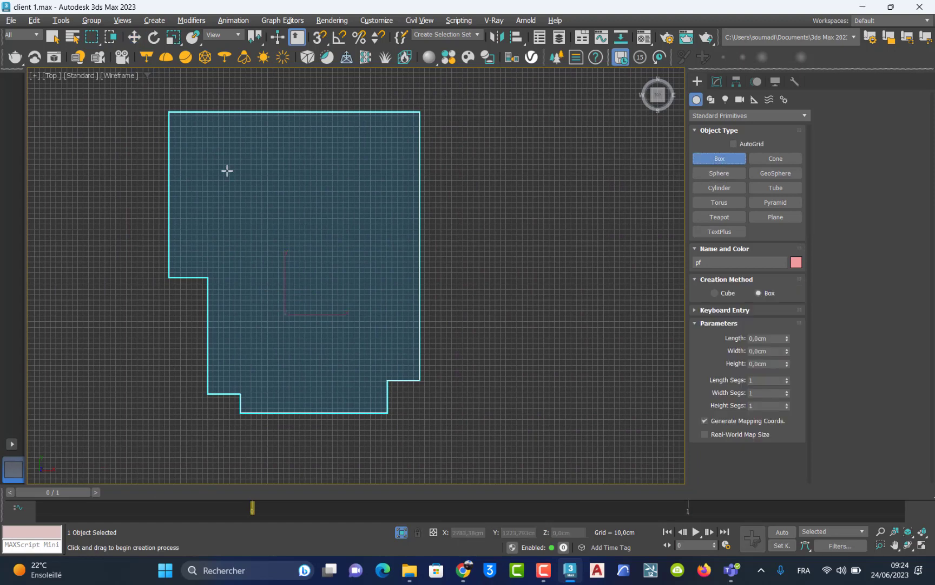
drag(231, 149, 375, 255)
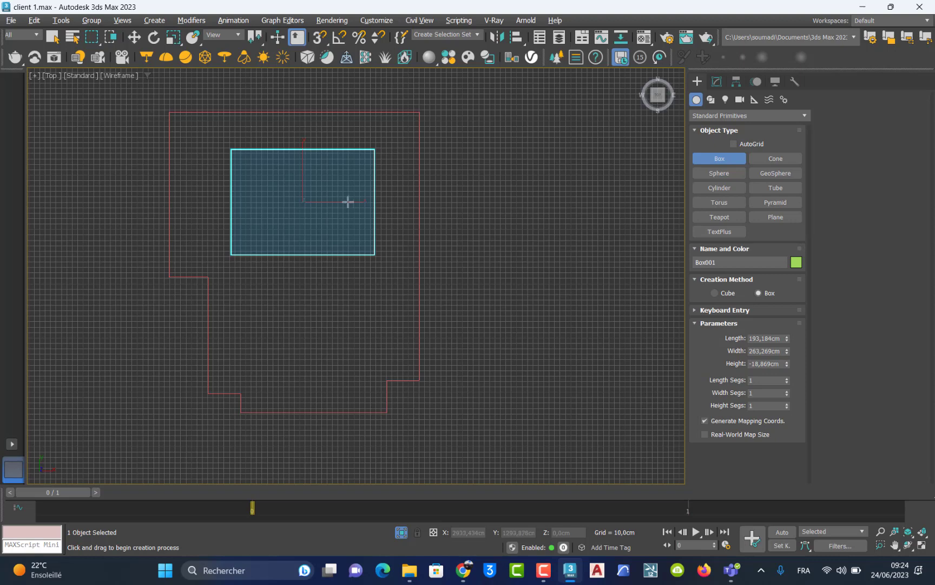
middle_drag(341, 199, 334, 212)
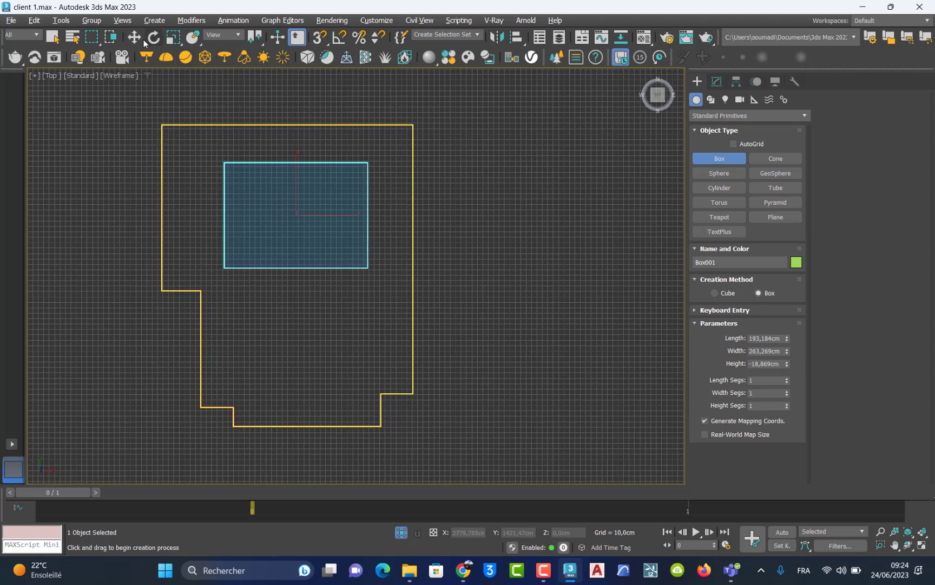
key(Delete)
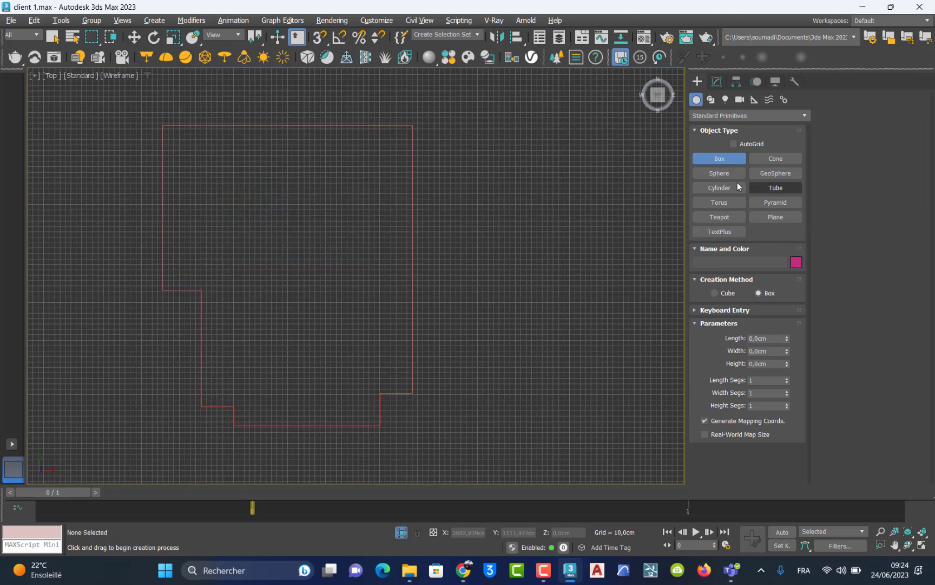
Draw a box across the slab's full width along its back edge, about 74 × 461 cm with a height of about -16.5 cm.
scroll(166, 129, up, 5)
middle_drag(182, 141, 100, 158)
scroll(100, 158, down, 3)
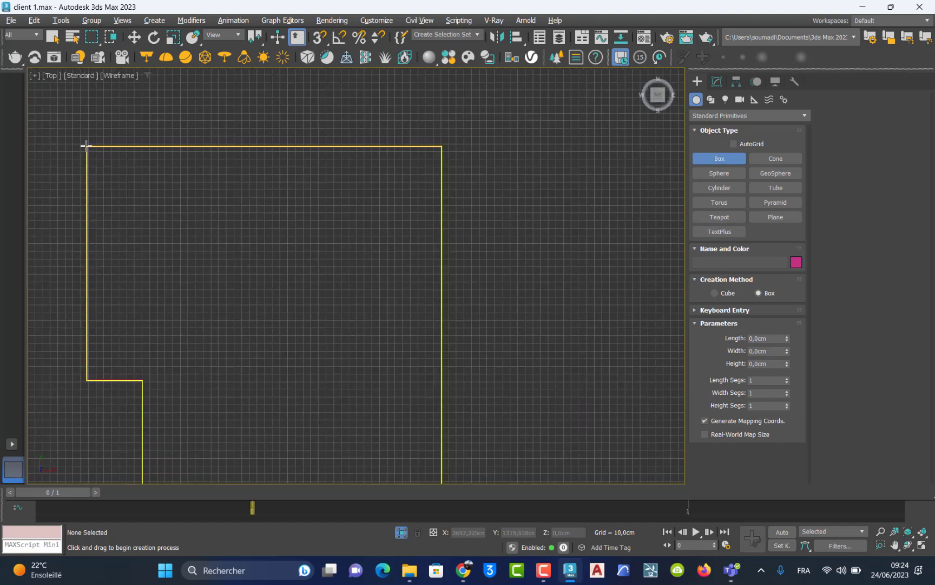
drag(87, 146, 441, 204)
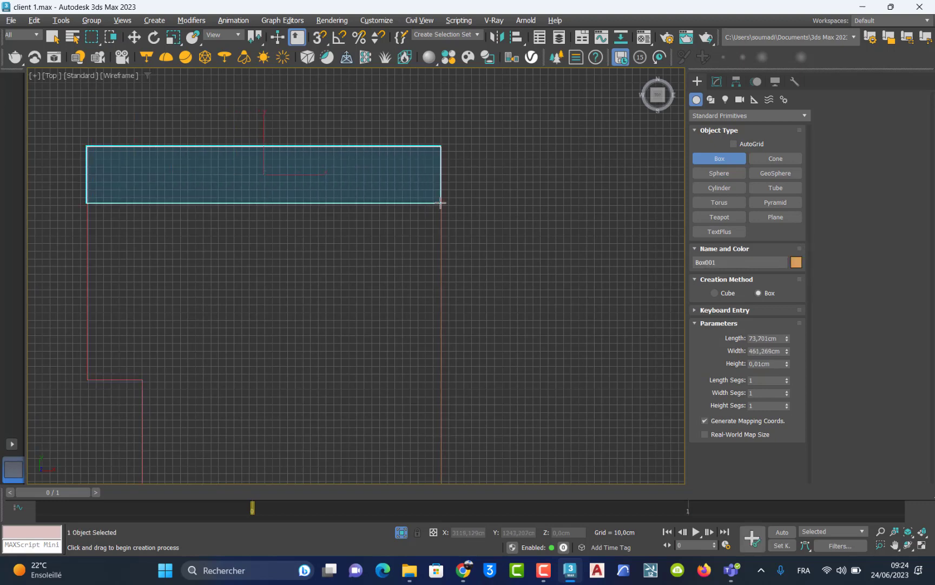
click(441, 215)
Move the box up in the left view to the underside of the ceiling slab, at about Z 288.4 cm.
key(alt+w)
middle_drag(269, 425, 261, 422)
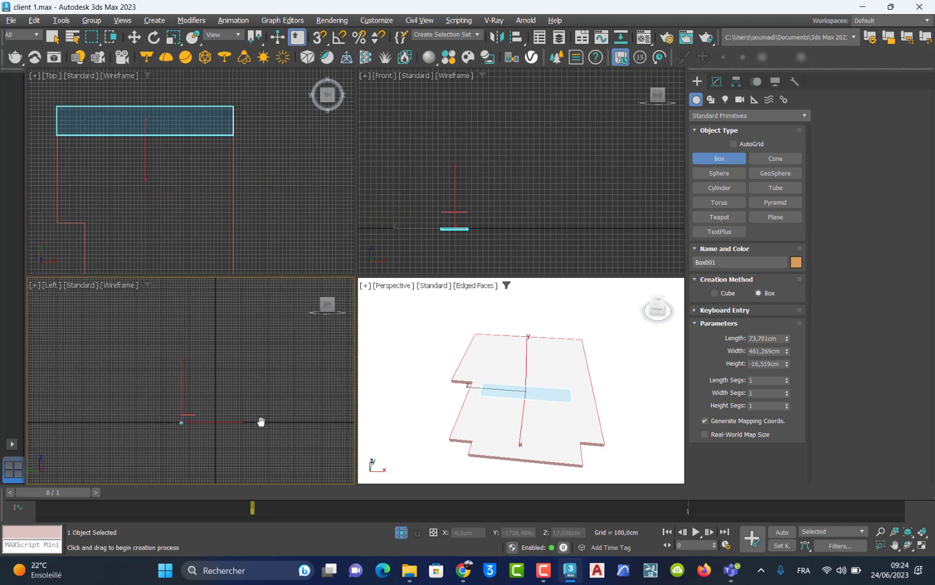
click(134, 37)
middle_drag(206, 425, 209, 398)
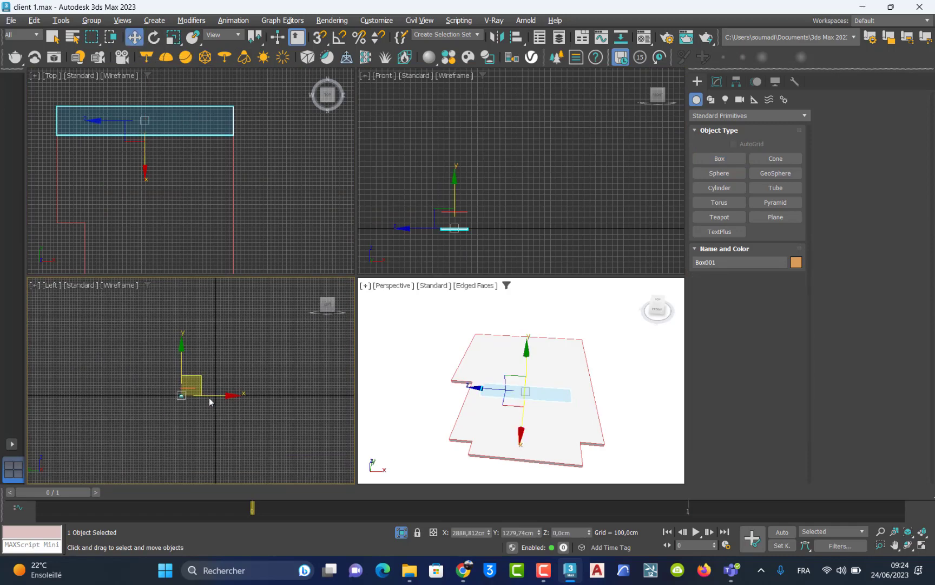
scroll(197, 407, up, 10)
middle_drag(159, 328, 229, 400)
scroll(175, 411, up, 3)
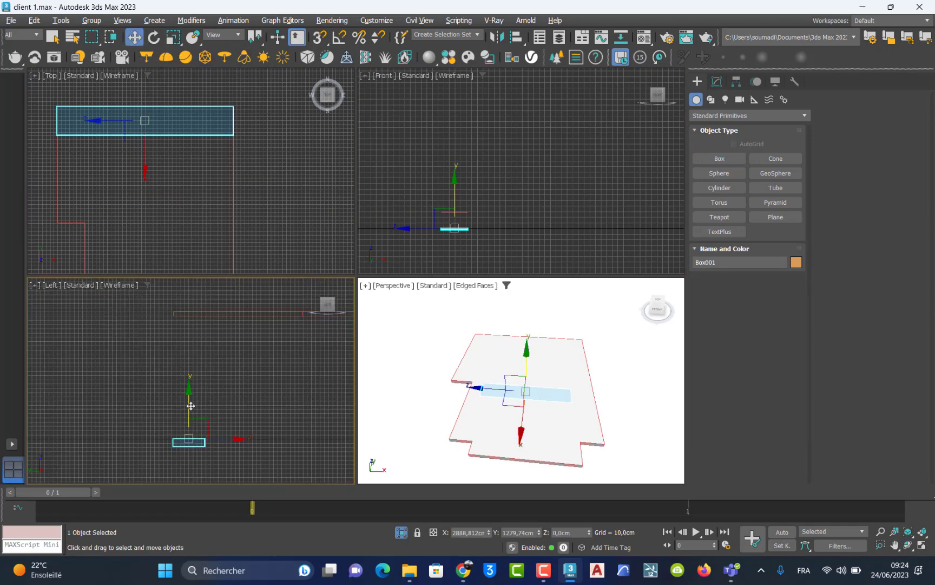
drag(188, 397, 192, 282)
scroll(178, 315, up, 5)
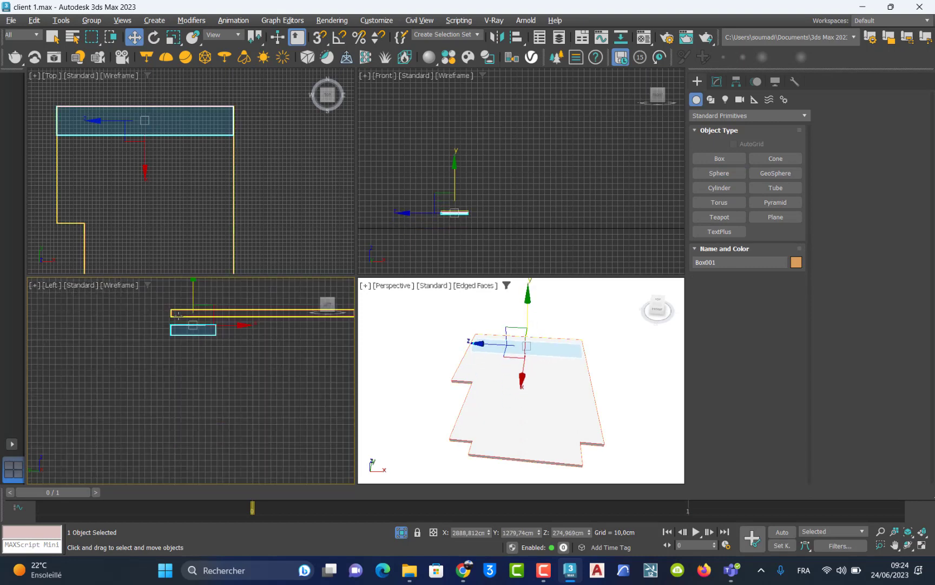
middle_drag(185, 355, 167, 419)
drag(188, 354, 190, 338)
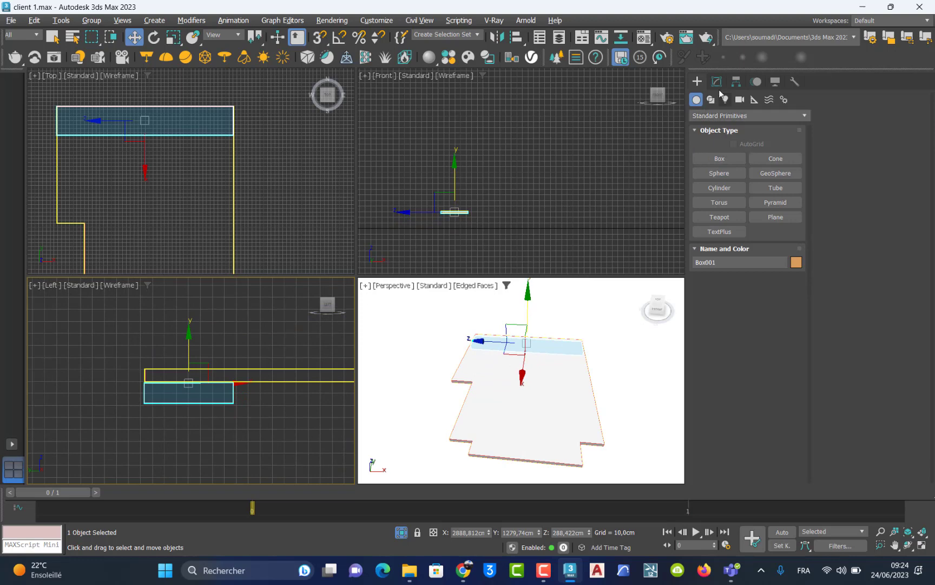
Set the box's height to -4 cm.
click(718, 82)
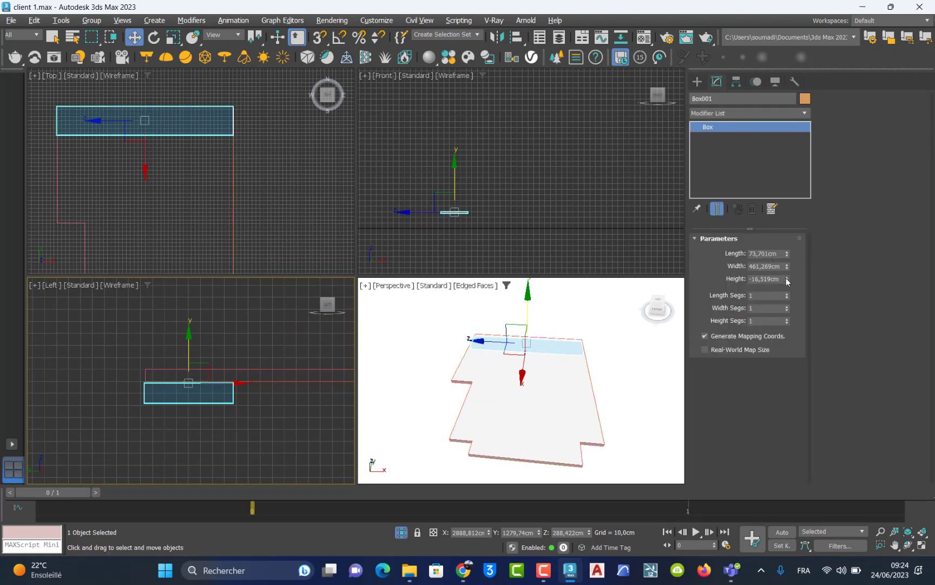
drag(786, 281, 707, 278)
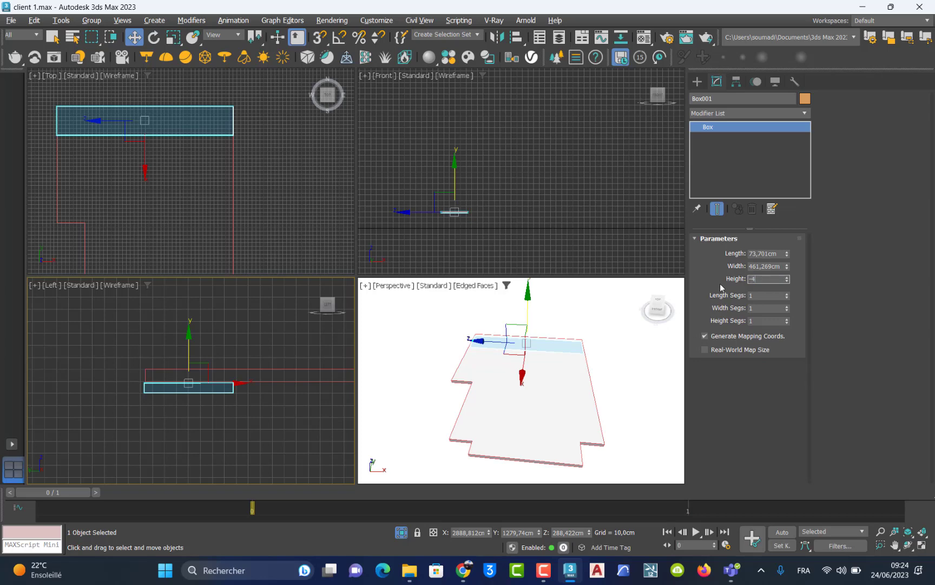
text(-4)
key(Return)
Raise the thin box in the left view until it meets the slab's underside, at about Z 290.07 cm.
scroll(156, 390, up, 5)
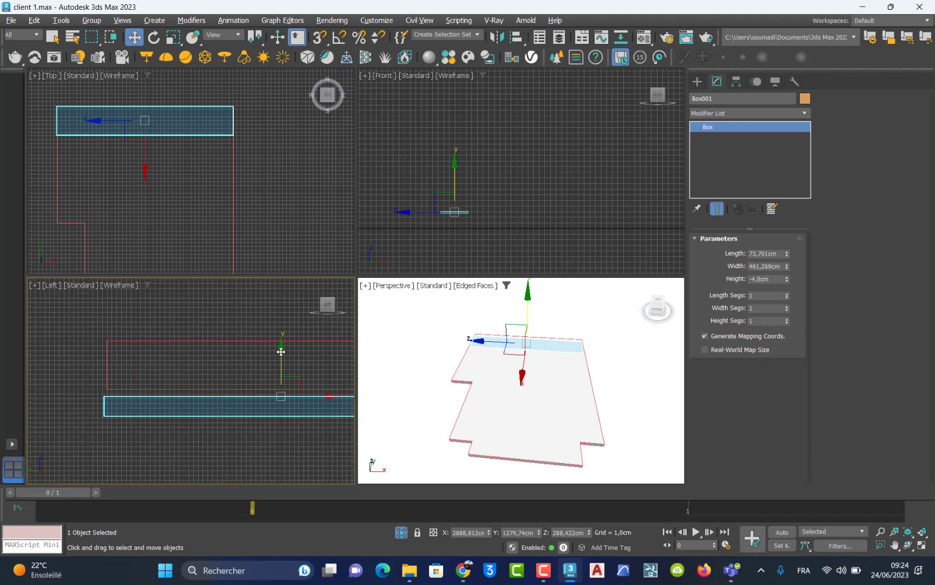
drag(281, 352, 281, 343)
scroll(233, 402, up, 3)
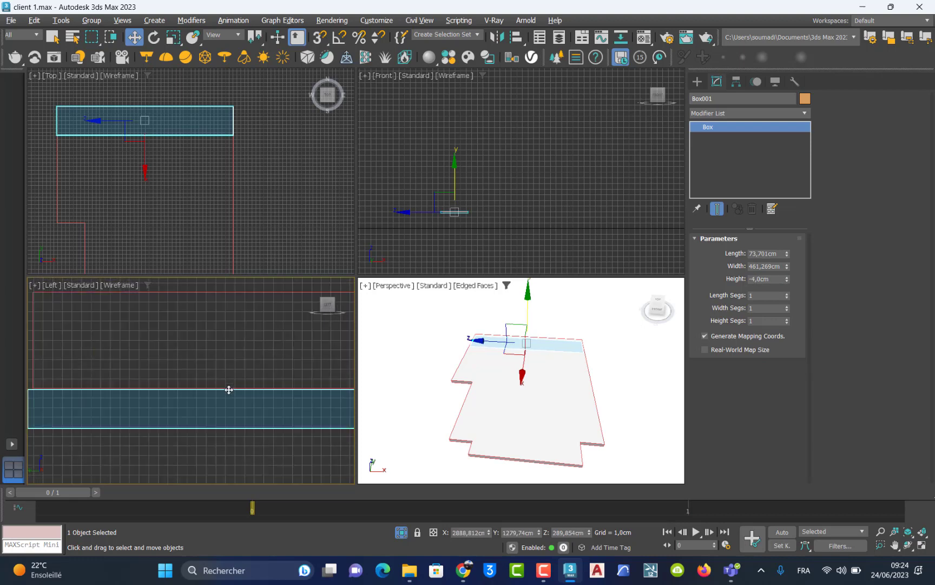
scroll(121, 409, up, 5)
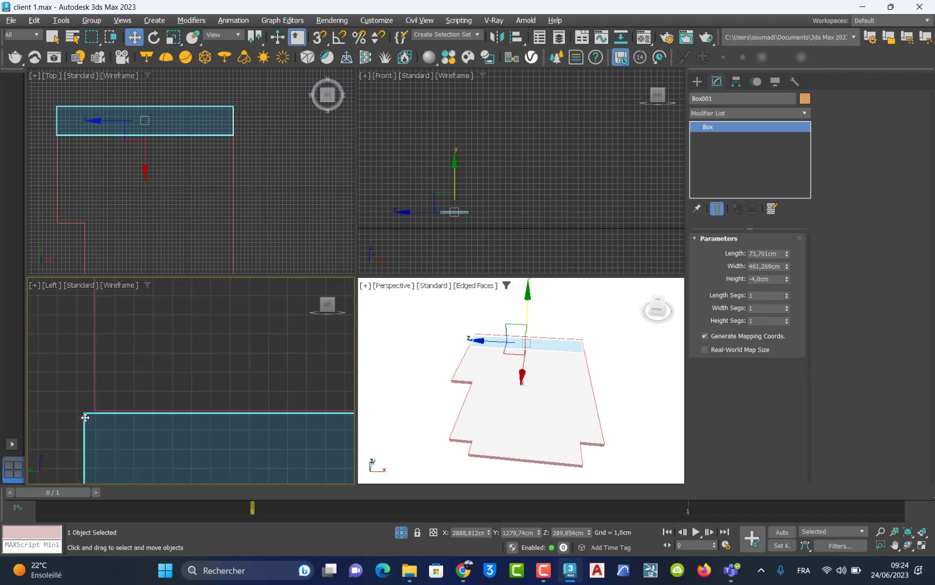
middle_drag(150, 434, 98, 430)
scroll(114, 420, down, 5)
middle_drag(252, 417, 124, 430)
drag(322, 378, 323, 376)
Clone the strip as one copy in the maximized top view and move it to the slab's opposite, notched edge.
middle_drag(165, 138, 186, 148)
key(alt+w)
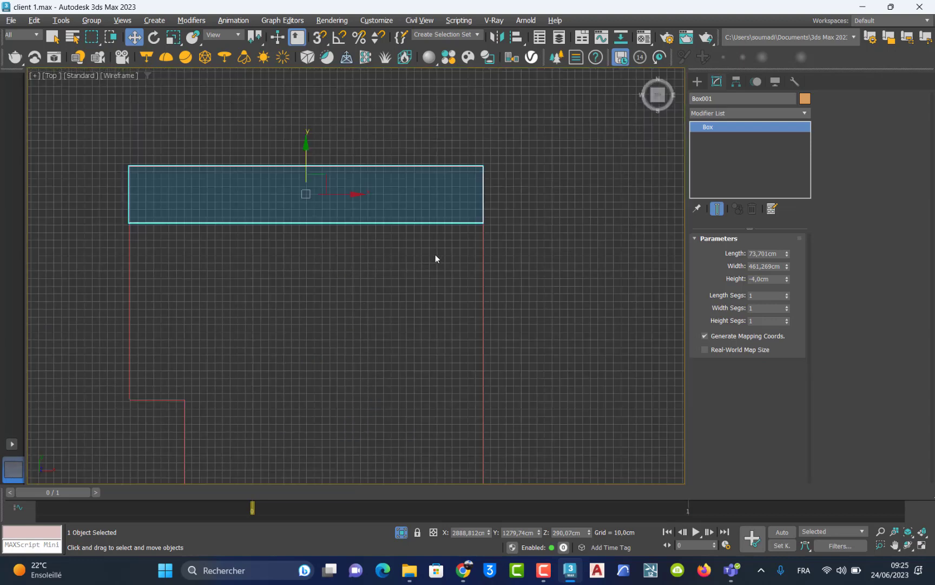
middle_drag(434, 259, 383, 250)
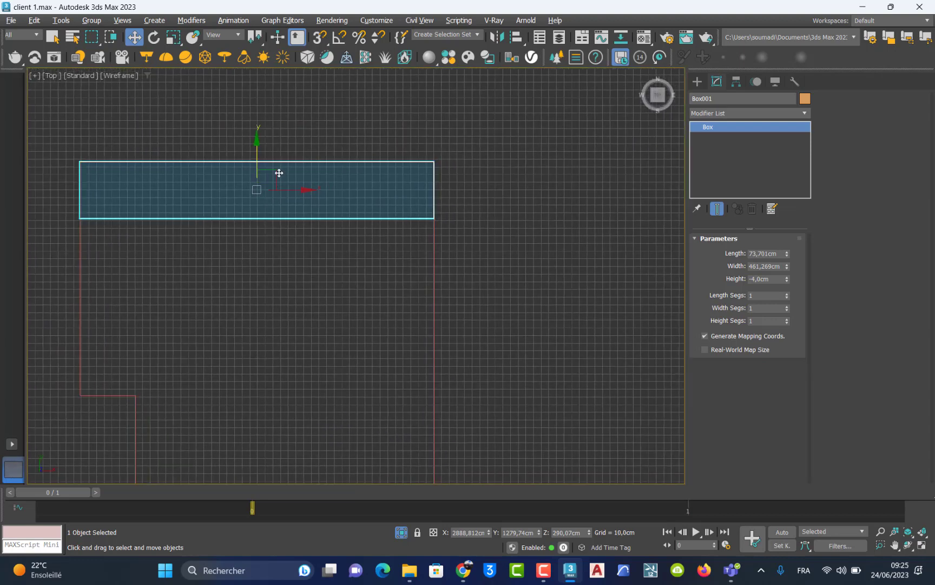
shift+drag(256, 150, 266, 321)
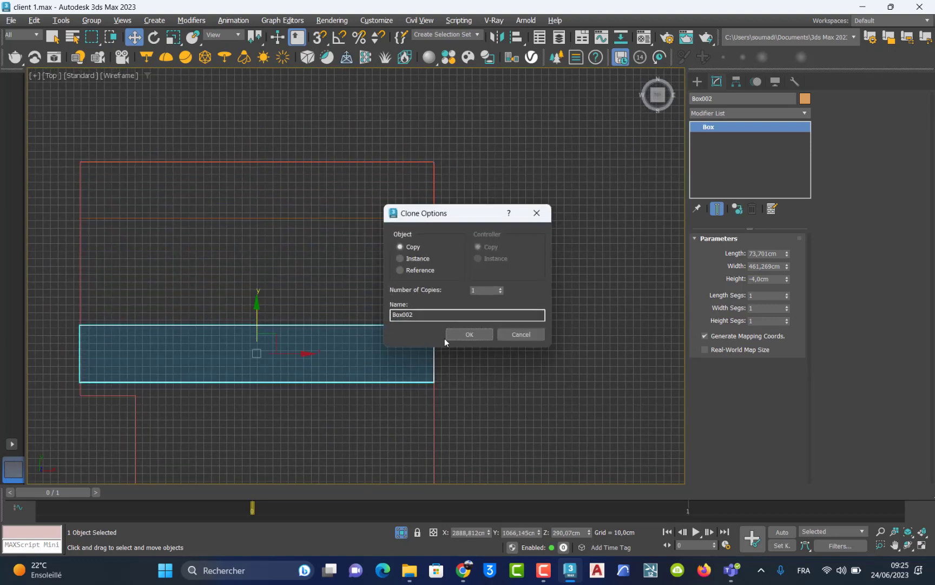
click(466, 336)
mouse_move(343, 332)
middle_down()
mouse_move(340, 267)
mouse_move(285, 185)
middle_up()
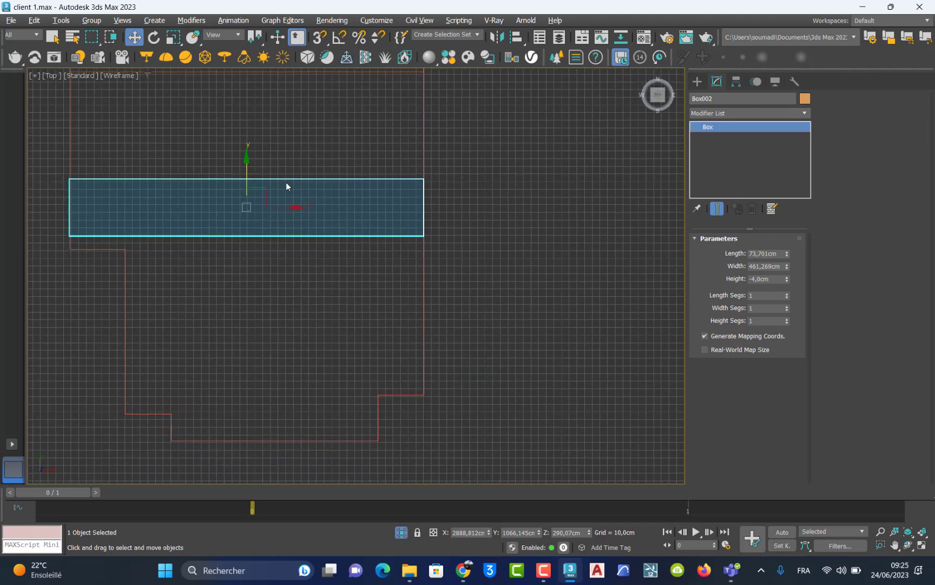
drag(248, 168, 244, 372)
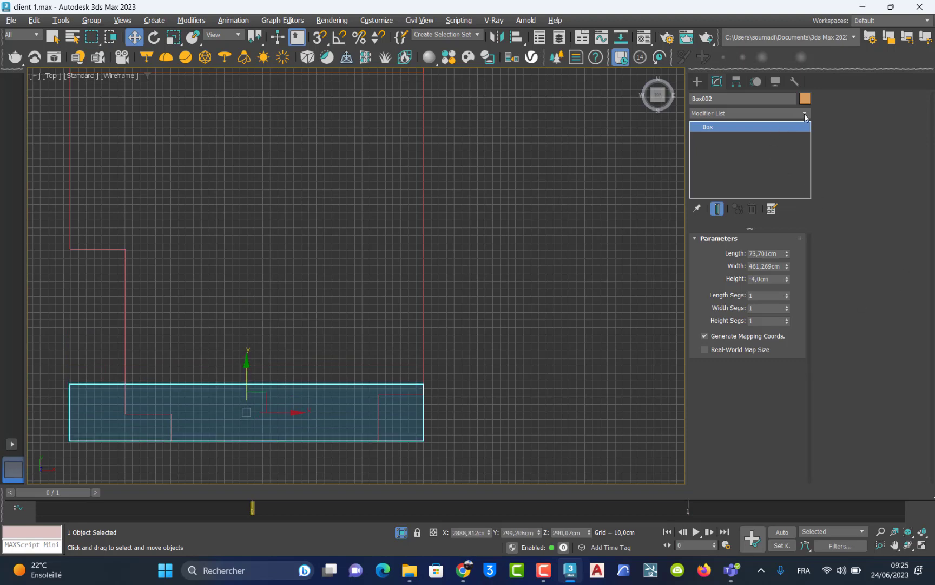
Reduce the copied strip's width to about 295 cm and shift it about 30 cm along X to cover the slab's projecting end.
drag(785, 251, 788, 286)
key(ctrl+z)
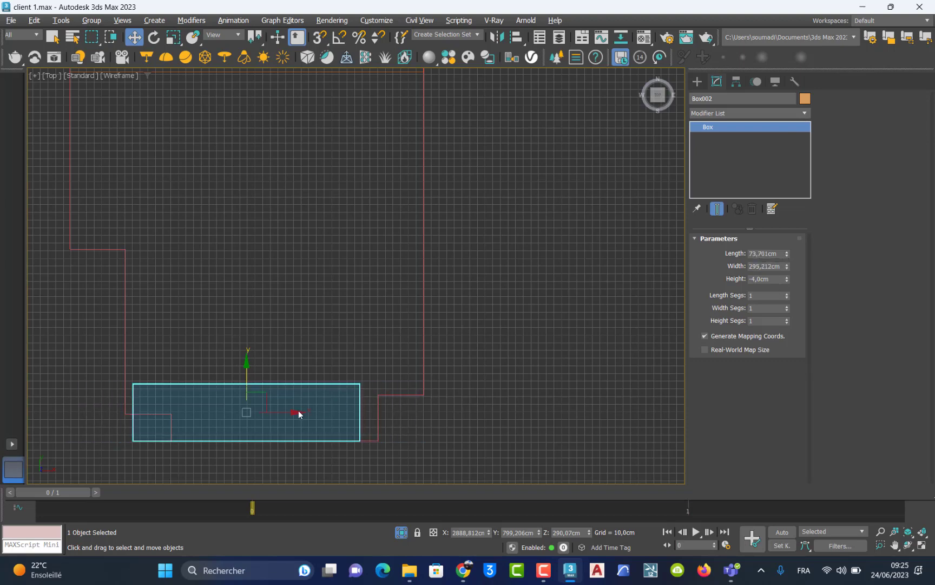
drag(298, 411, 320, 412)
scroll(347, 278, down, 3)
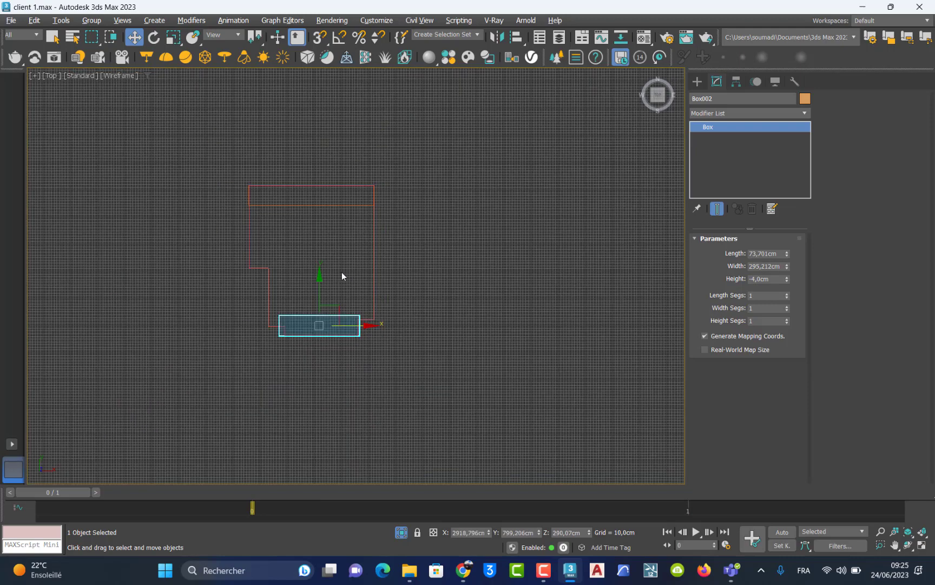
Clone the shortened strip as one copy placed about 198 cm along Y towards the middle of the slab.
middle_drag(341, 276, 308, 322)
scroll(307, 327, up, 3)
middle_drag(268, 386, 271, 367)
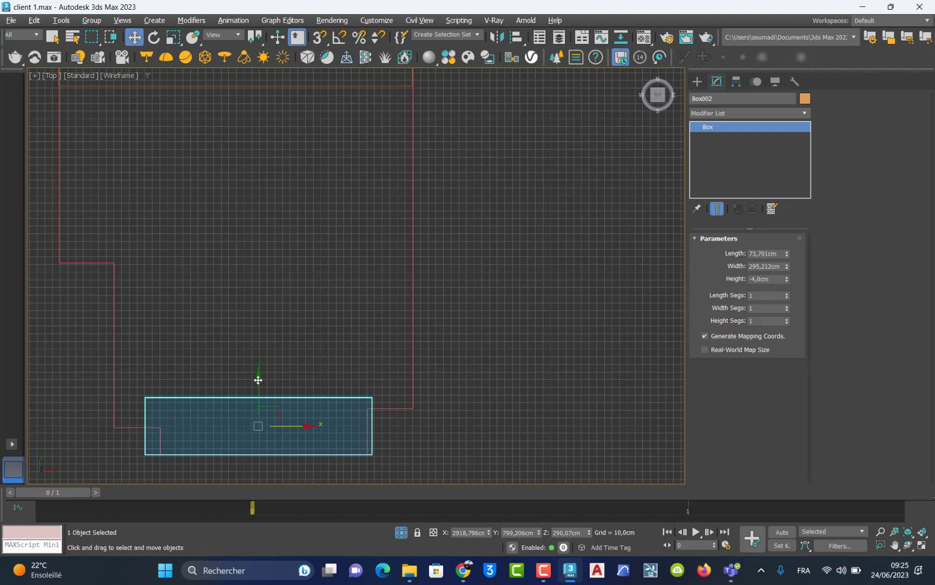
shift+drag(257, 380, 268, 210)
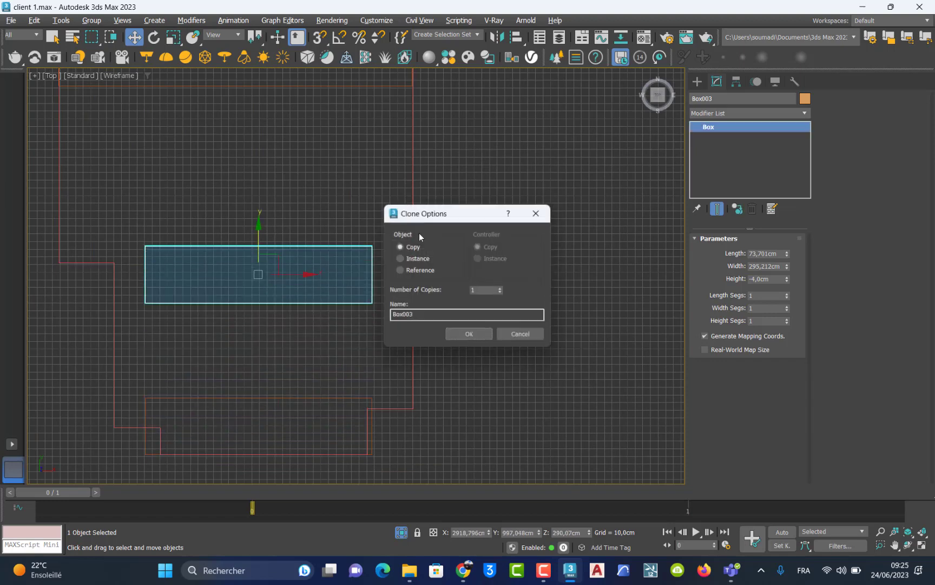
click(459, 331)
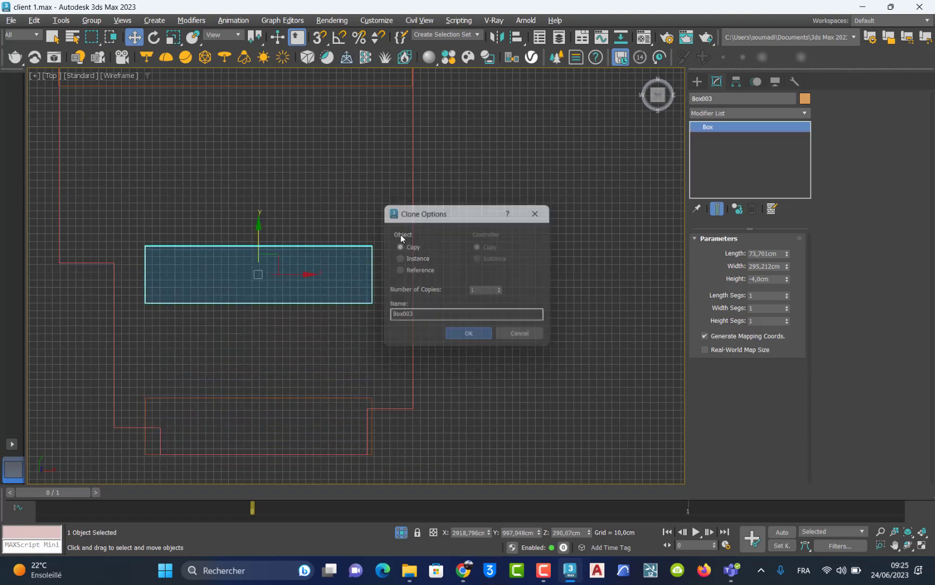
Rotate the cloned strip -90 degrees about Z in the top view with angle snap enabled.
click(154, 37)
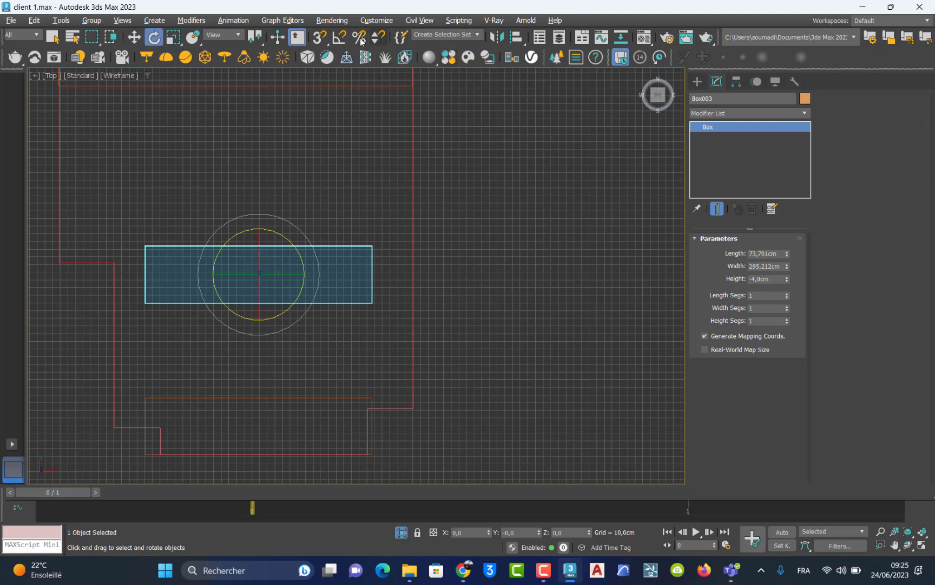
click(340, 38)
drag(276, 232, 318, 240)
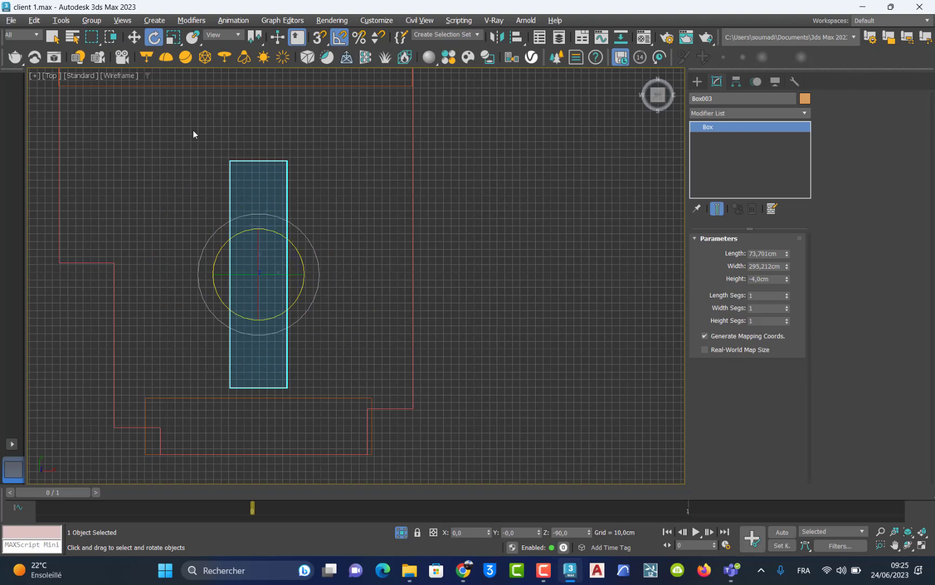
Move the rotated strip against the slab's long straight edge, to about X 3085 cm and Y 1049 cm.
click(132, 39)
middle_drag(281, 233, 224, 332)
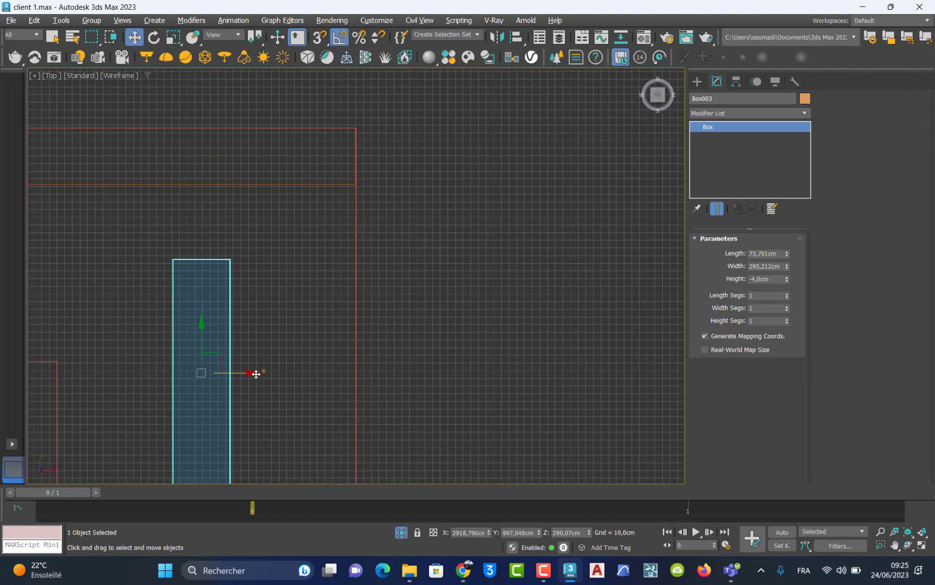
drag(255, 374, 383, 390)
middle_drag(383, 390, 388, 332)
drag(333, 255, 333, 216)
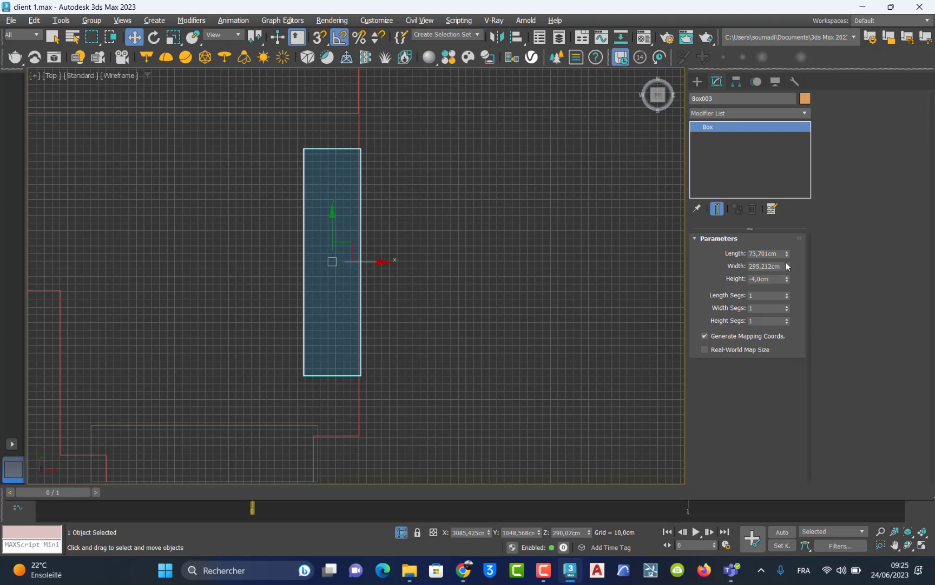
Lengthen the strip along the straight edge to a width of about 458 cm and adjust its Y position to about 1047 cm.
drag(787, 253, 788, 236)
key(ctrl+z)
drag(332, 222, 336, 232)
Clone the long strip as one copy about 393 cm along negative X, onto the slab's opposite edge.
middle_drag(357, 263, 487, 277)
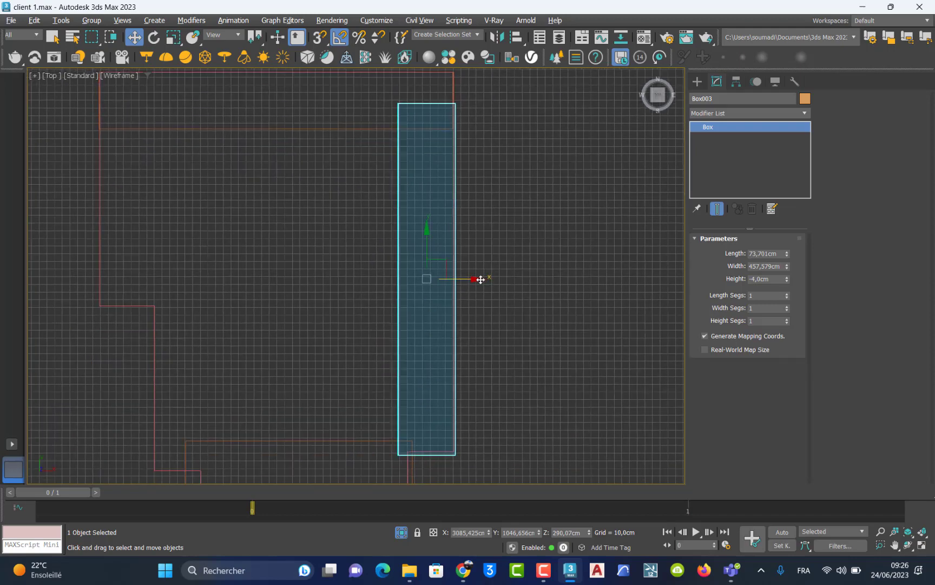
shift+drag(478, 279, 177, 271)
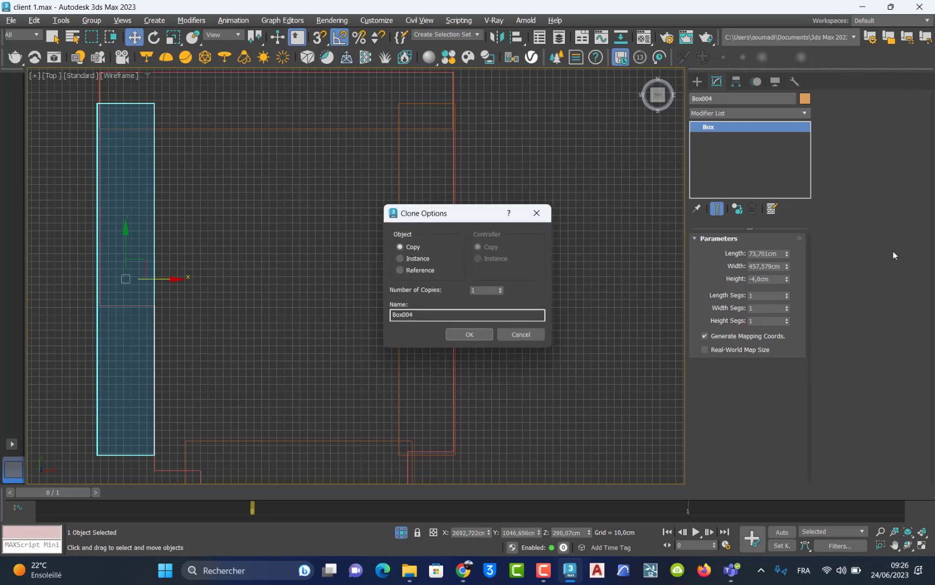
click(468, 334)
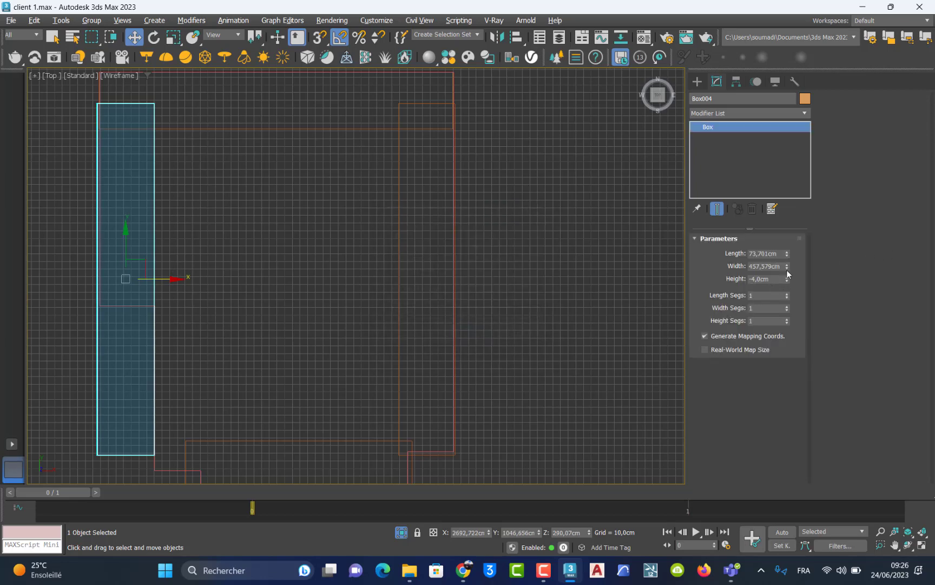
Reduce the copied strip's width to about 242 cm and move it along Y to about 1126 cm to cover the edge above the step.
drag(788, 264, 776, 286)
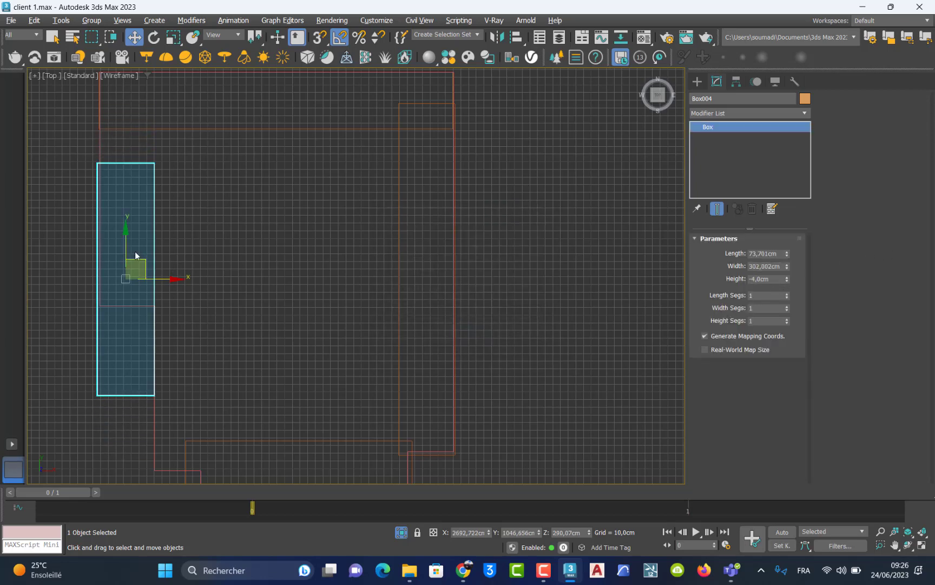
drag(127, 238, 135, 184)
drag(787, 265, 787, 283)
drag(126, 187, 128, 177)
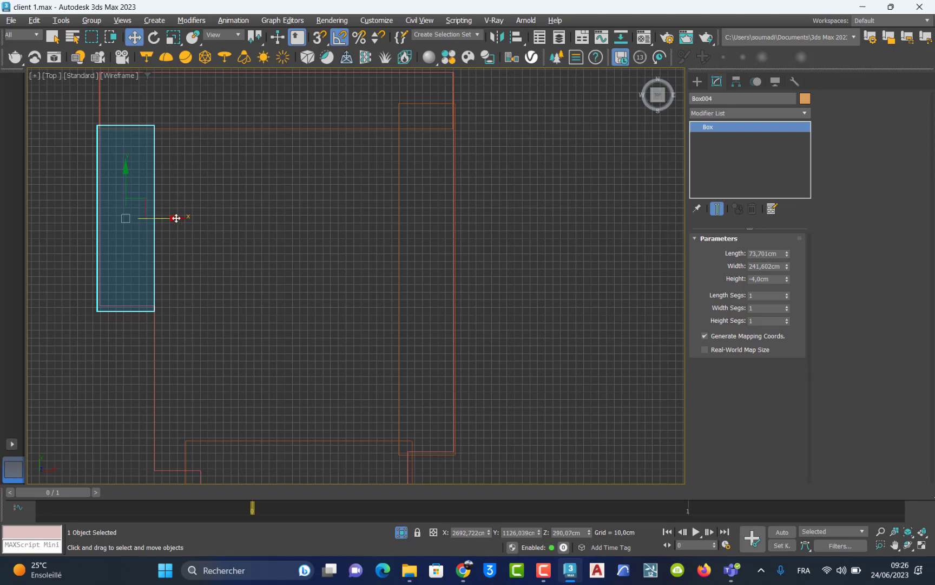
Clone the shortened strip as one copy placed about 99 cm along X towards the slab's interior.
key(alt+w)
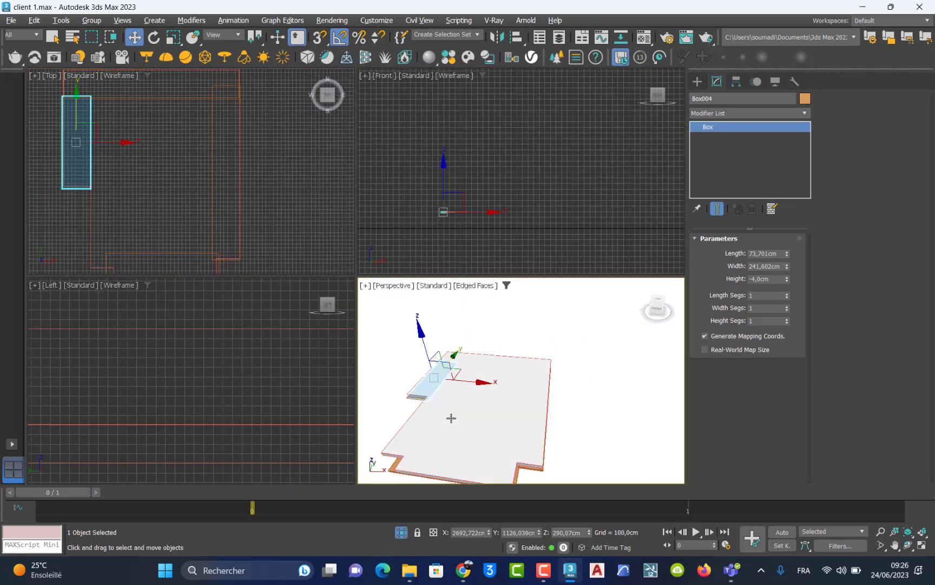
alt+middle_drag(451, 418, 482, 364)
scroll(527, 383, up, 3)
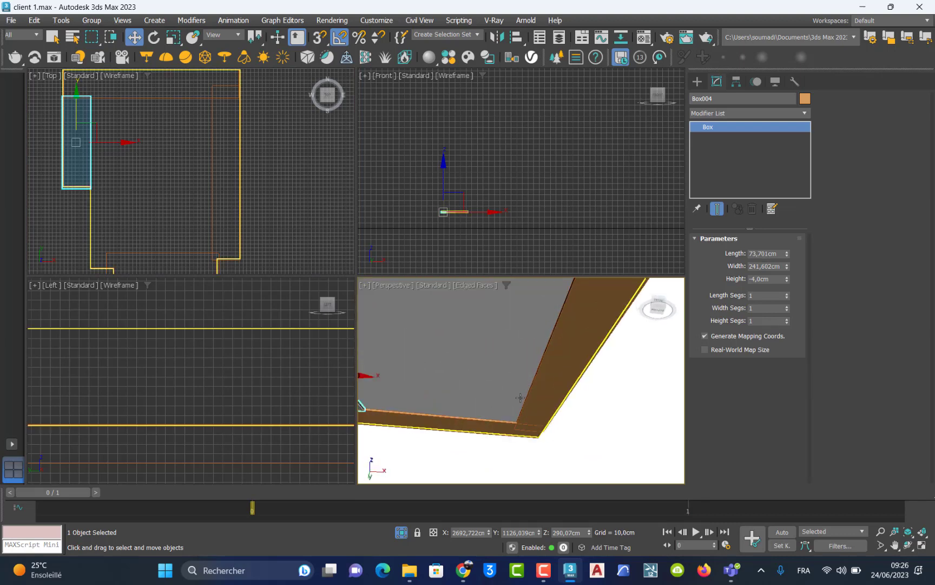
alt+middle_drag(520, 398, 541, 349)
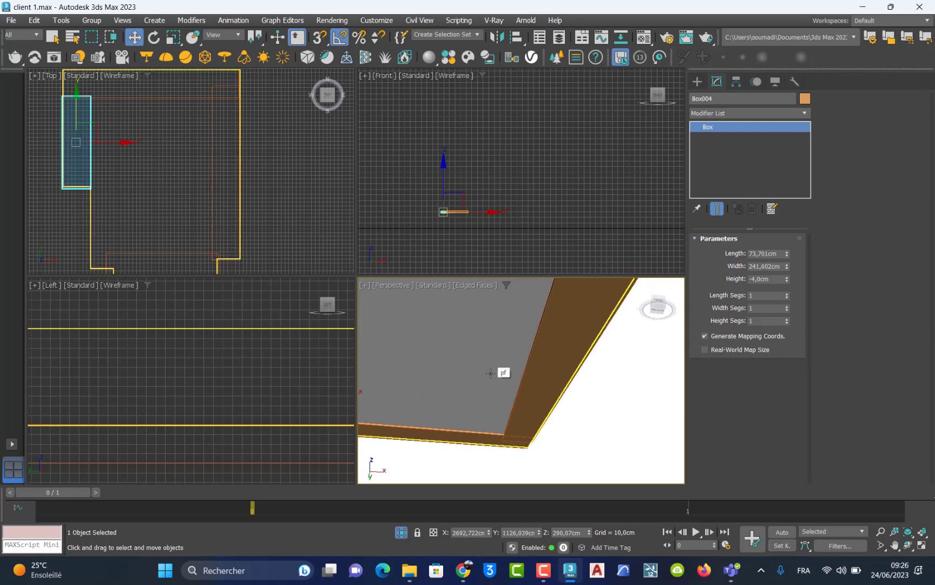
middle_drag(129, 170, 142, 176)
key(alt+w)
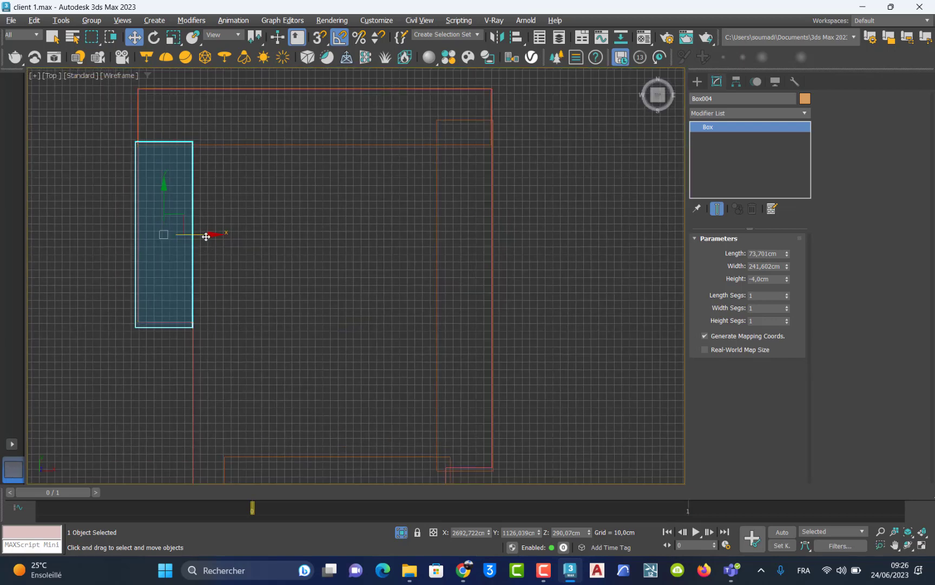
shift+drag(209, 235, 284, 235)
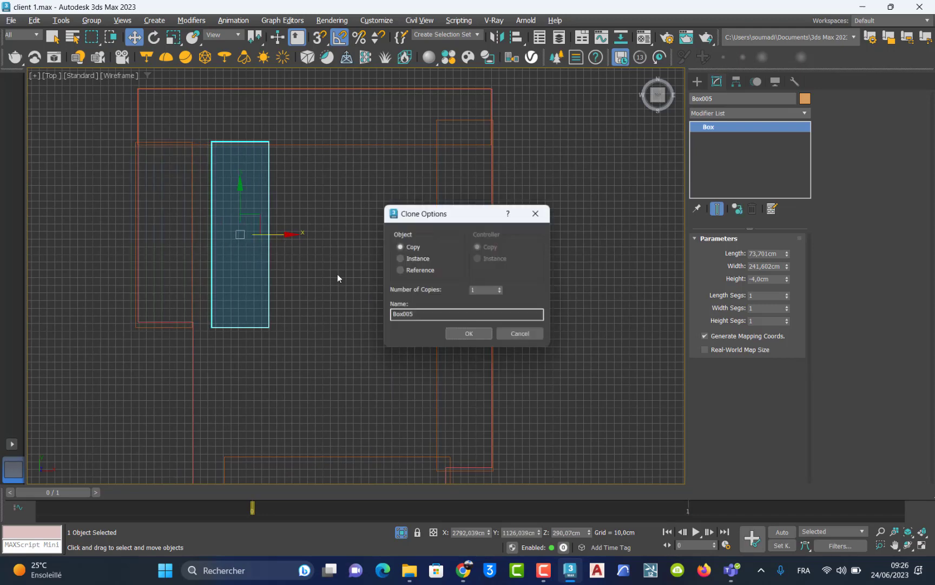
click(458, 334)
Move the new copy against the slab's recessed side edge, to about X 2767 cm and Y 915 cm.
drag(239, 191, 241, 323)
middle_drag(241, 323, 252, 226)
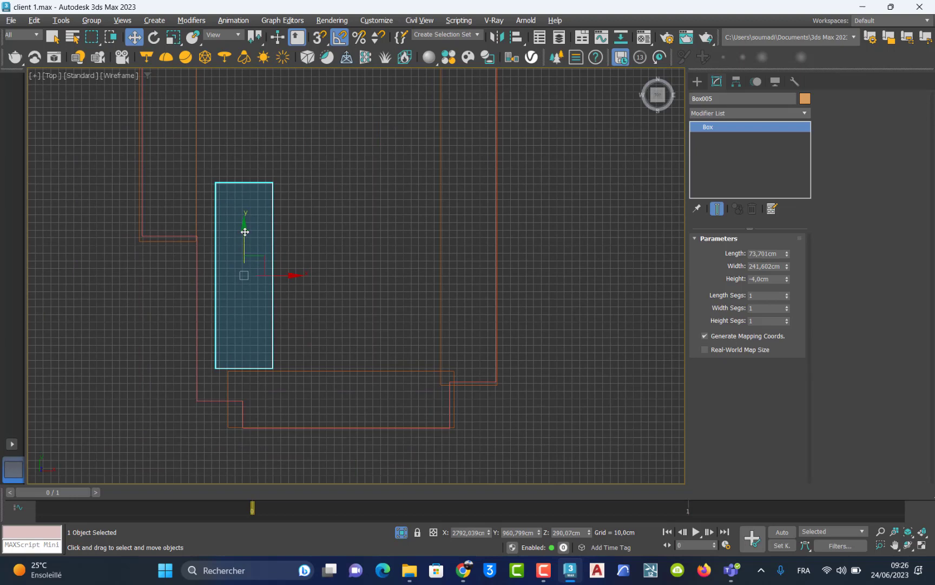
drag(244, 232, 272, 313)
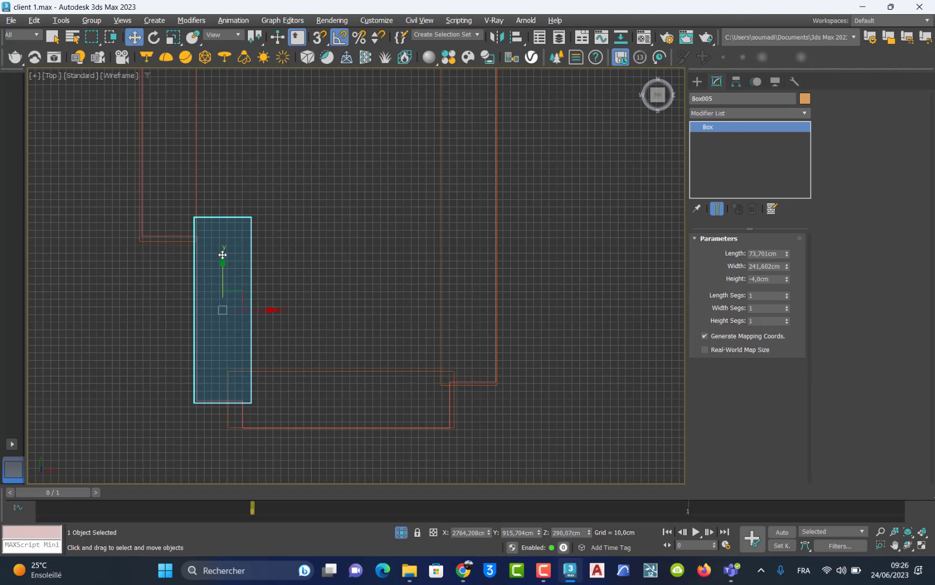
drag(222, 255, 223, 257)
drag(268, 310, 270, 309)
middle_drag(276, 304, 244, 372)
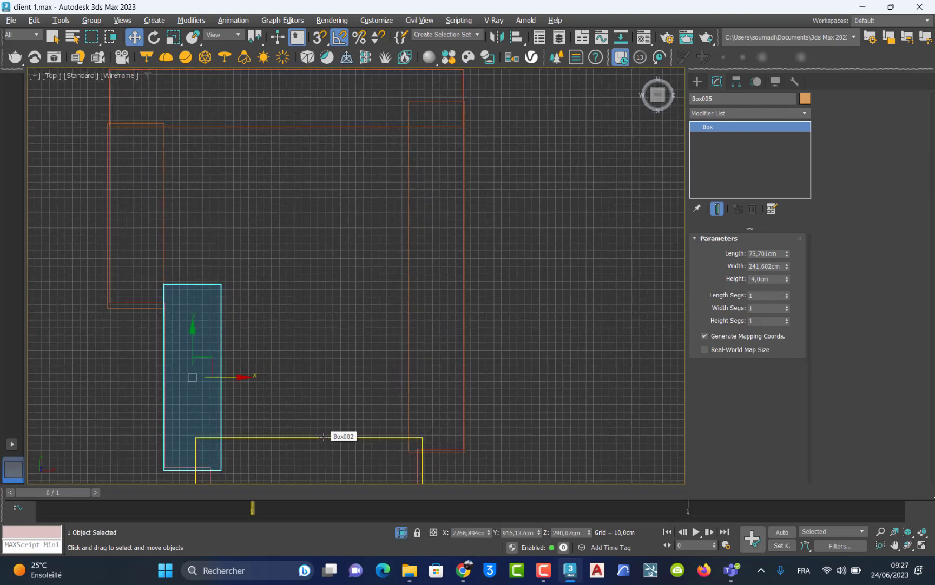
ctrl+click(324, 436)
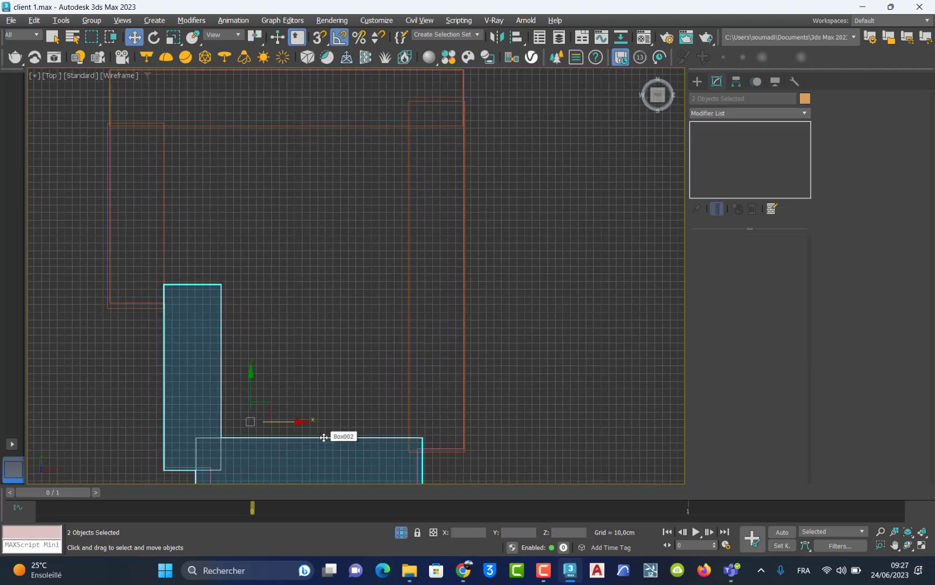
ctrl+click(410, 309)
ctrl+click(323, 126)
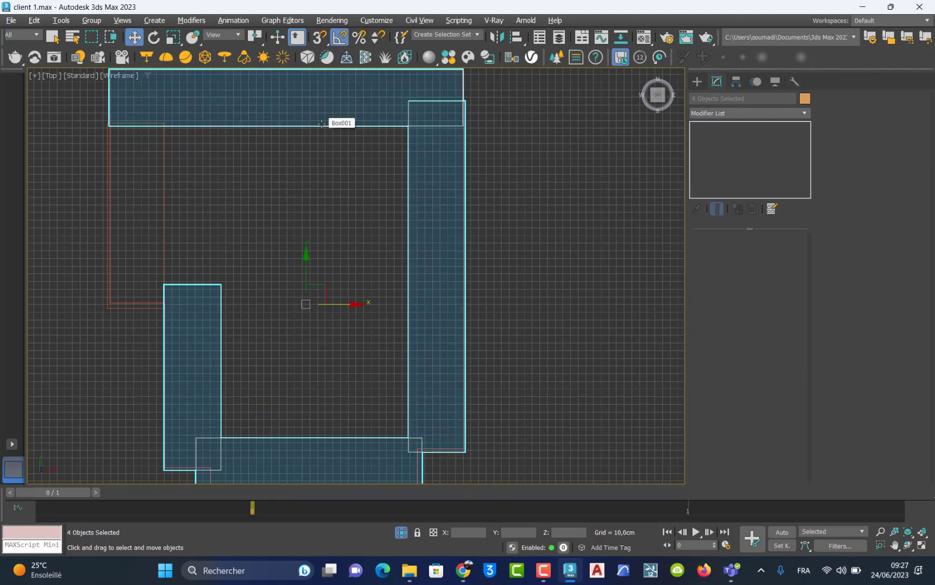
click(505, 284)
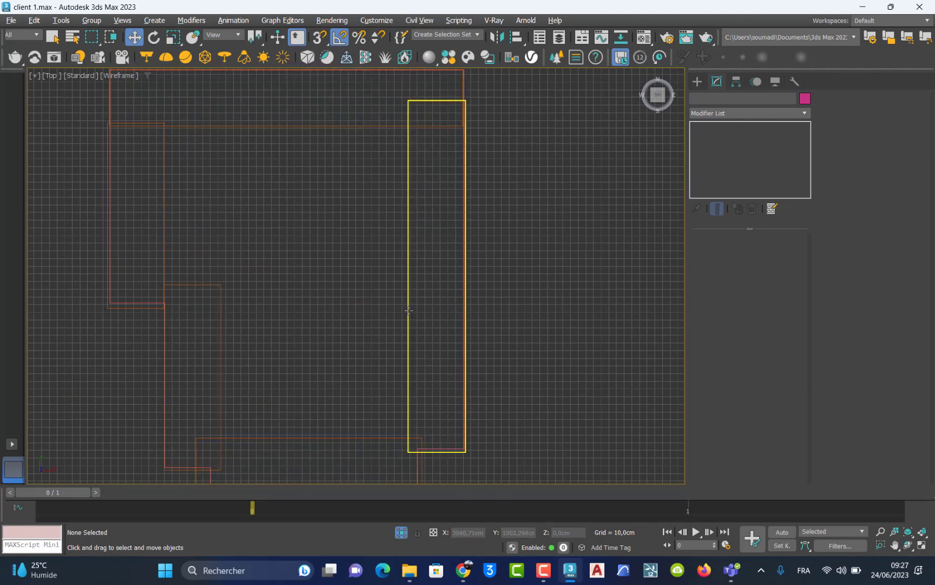
Convert the long strip on the slab's straight edge to an Editable Poly.
click(409, 310)
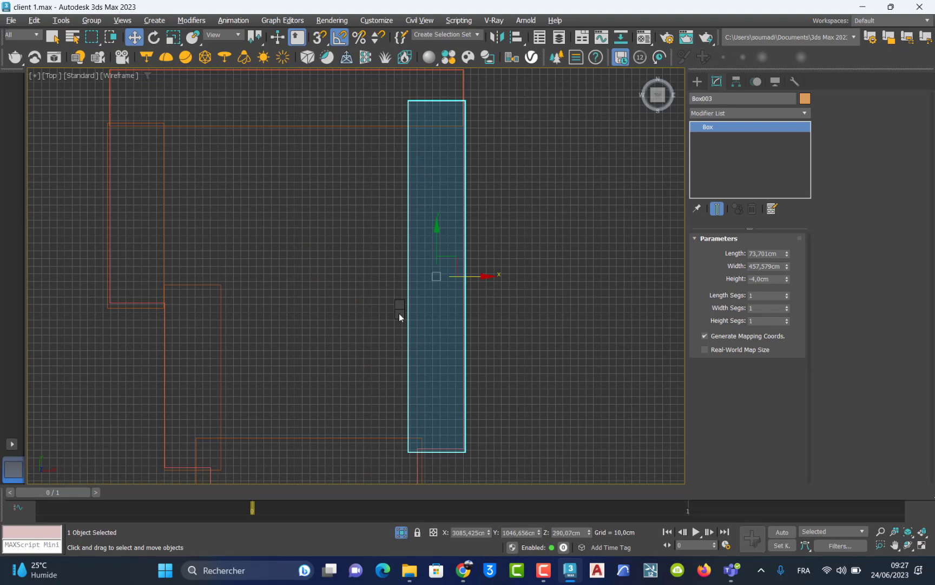
right_click(399, 313)
mouse_move(489, 473)
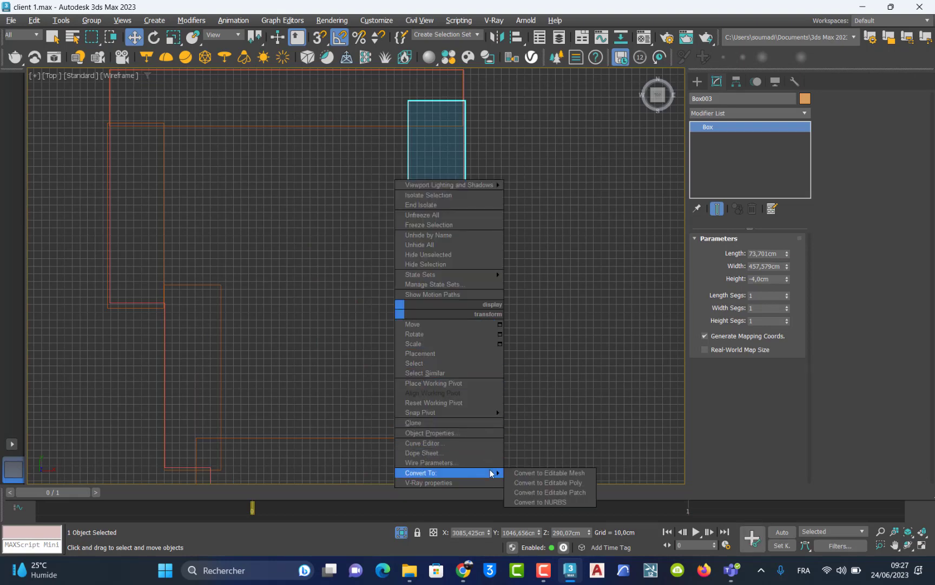
click(536, 482)
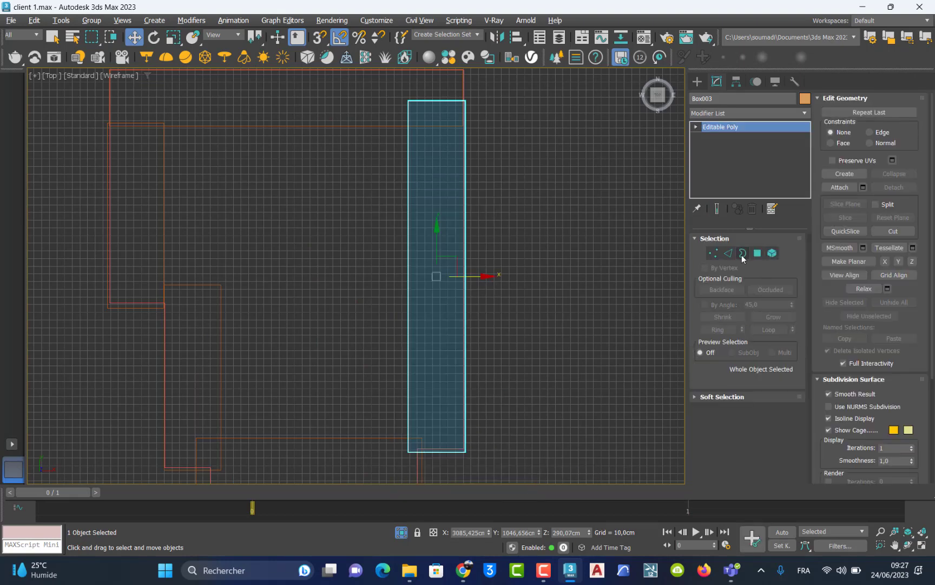
Attach the other four ceiling strips to the editable poly strip to form a single object.
click(841, 188)
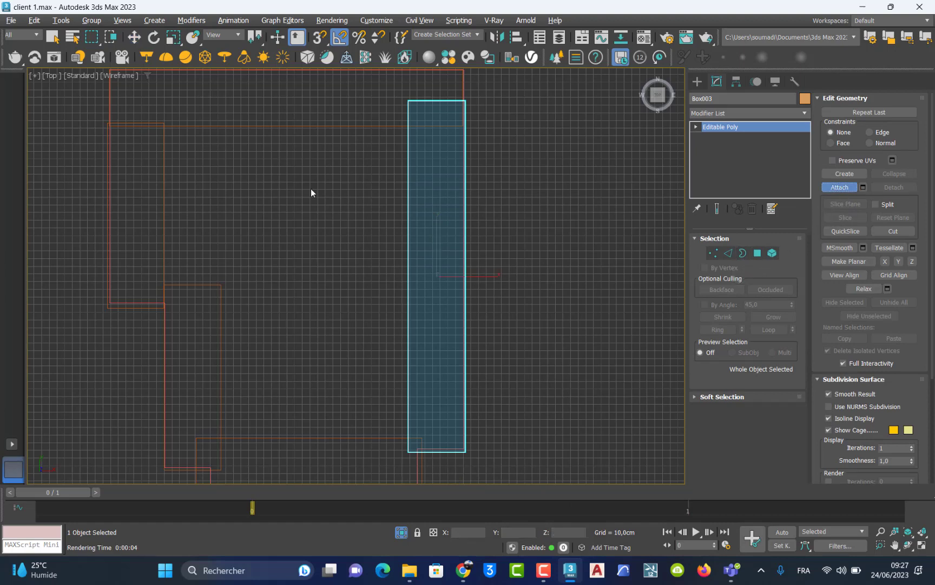
click(302, 126)
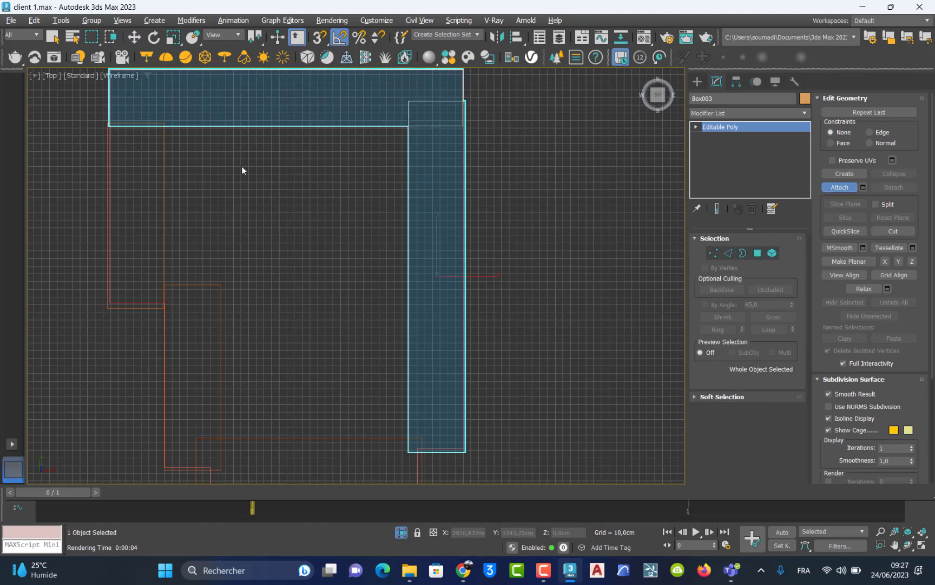
click(164, 205)
click(220, 352)
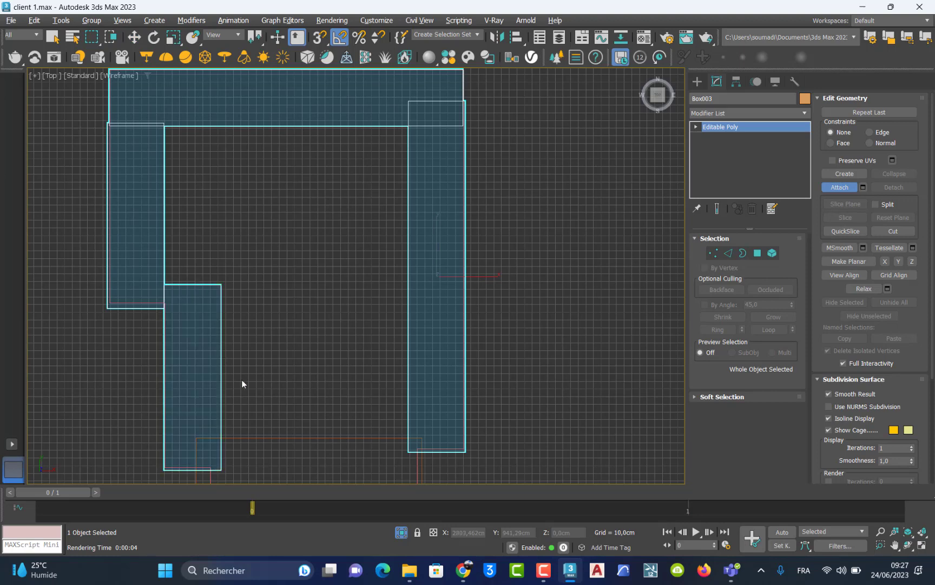
click(280, 437)
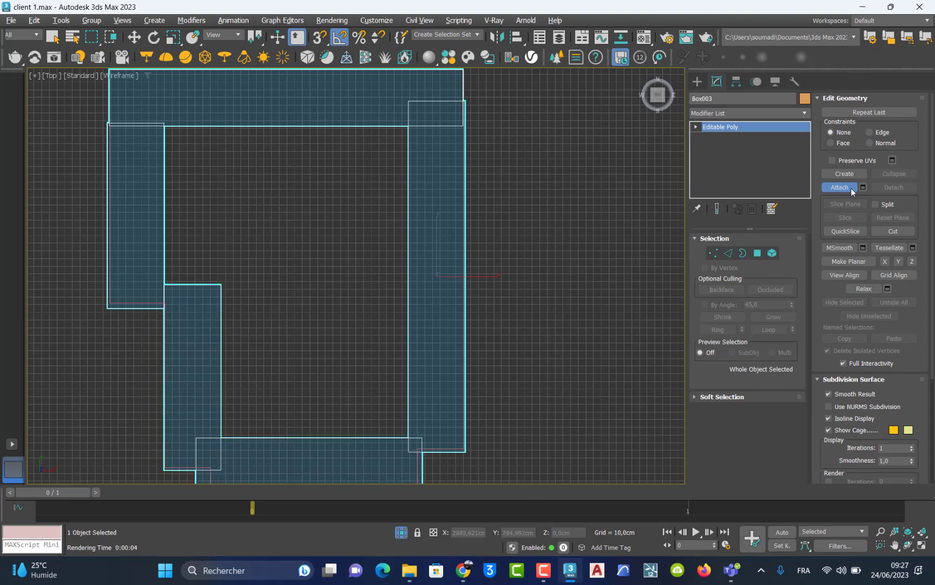
key(w)
Create a cylinder beside the slab with a radius of about 12 cm and a height of about -25 cm.
middle_drag(351, 277, 361, 283)
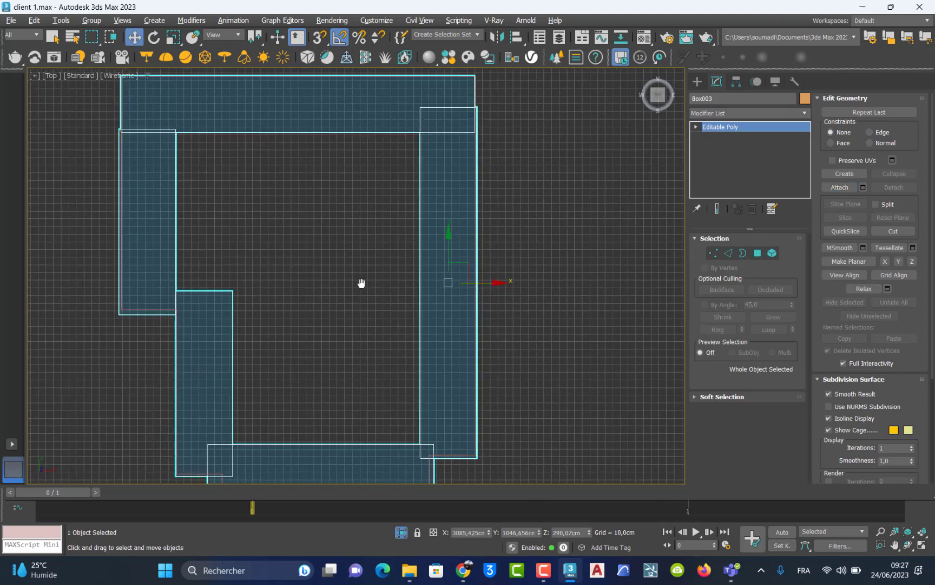
click(698, 81)
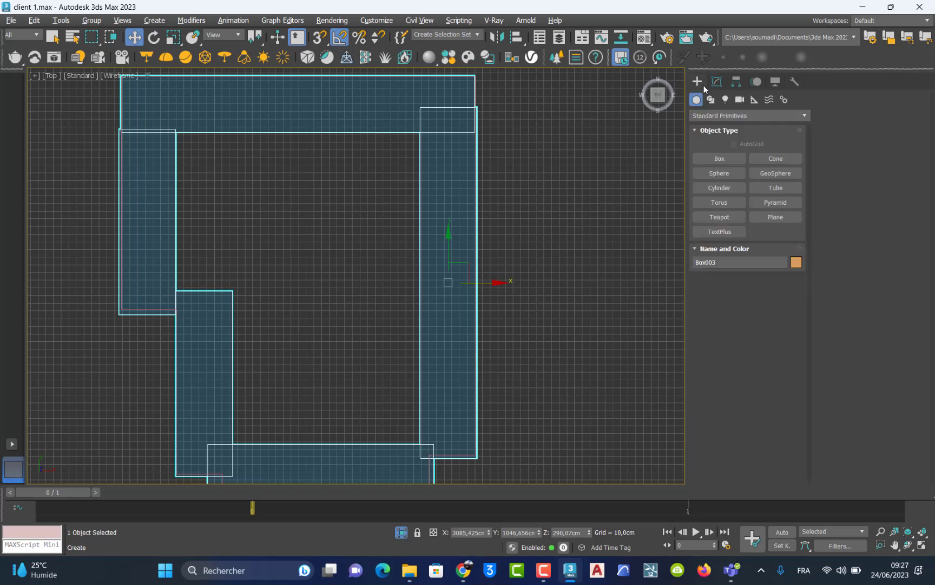
click(719, 187)
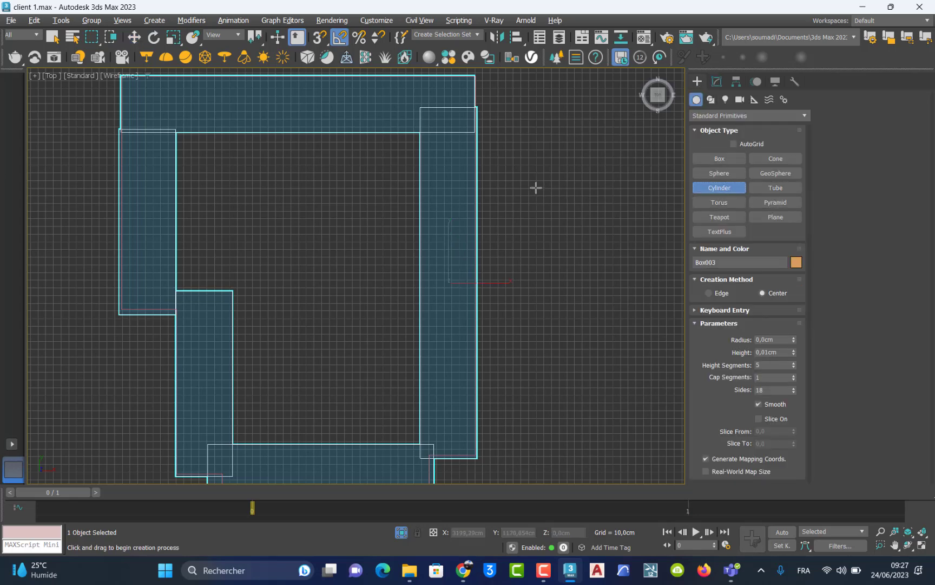
drag(536, 187, 542, 197)
click(545, 213)
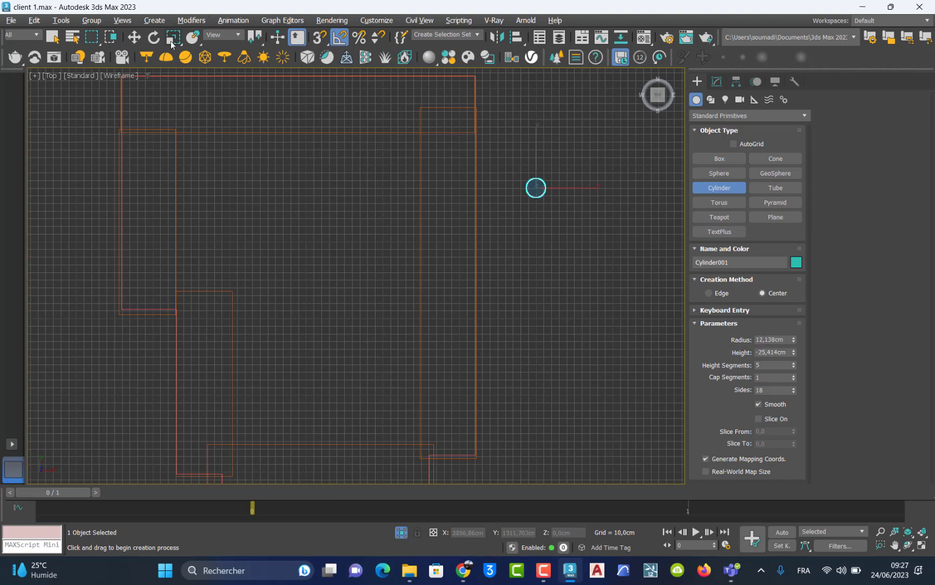
Move the cylinder onto the ceiling strip at the slab's un-notched end, to about X 3010 cm and Y 1264 cm.
click(134, 37)
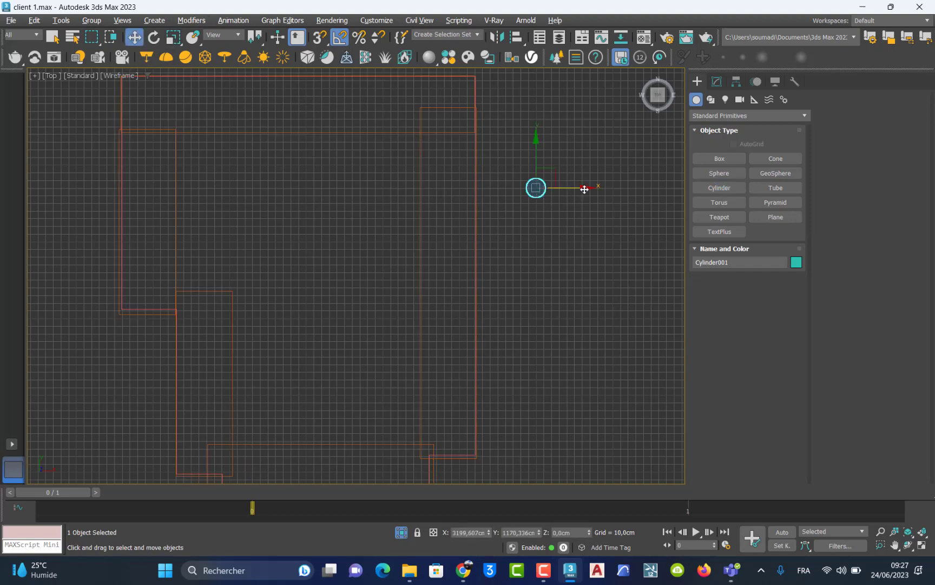
drag(584, 189, 497, 198)
middle_drag(497, 198, 506, 289)
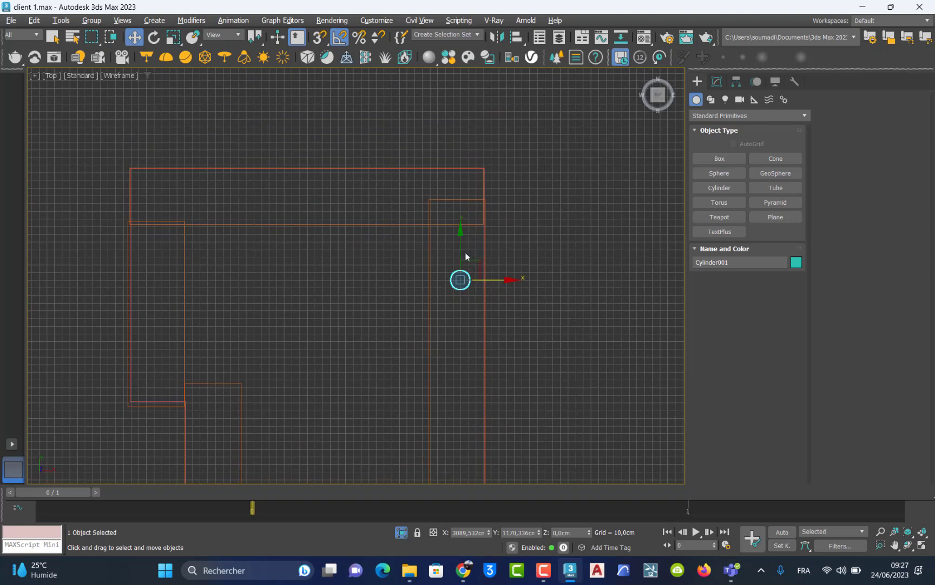
drag(460, 240, 460, 164)
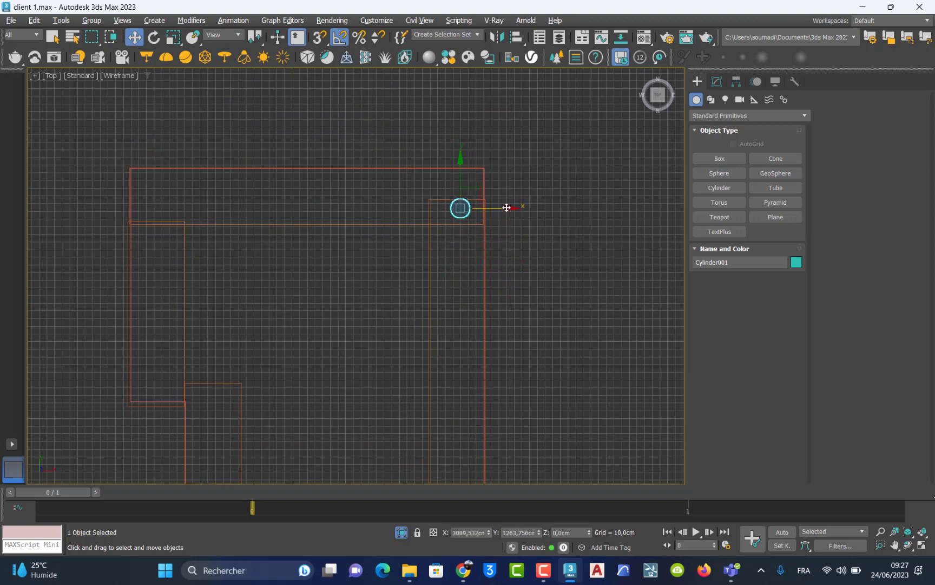
drag(505, 208, 446, 209)
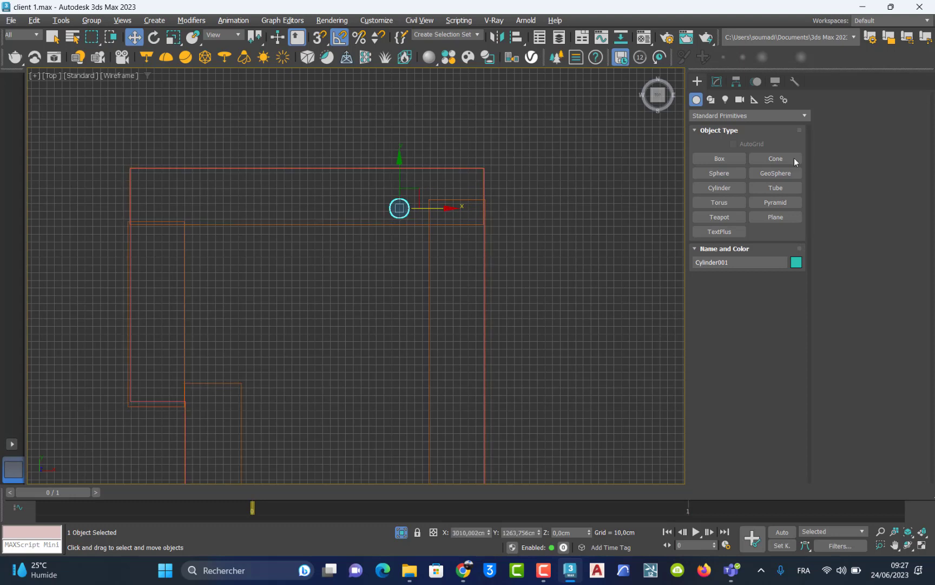
Set the cylinder's radius to 10 cm.
click(718, 82)
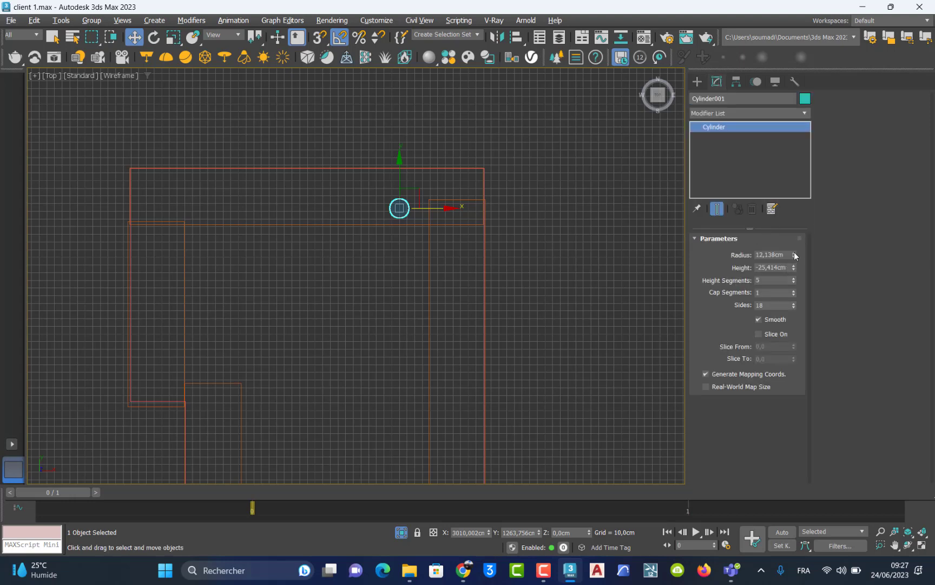
drag(794, 251, 794, 254)
text(10)
key(Return)
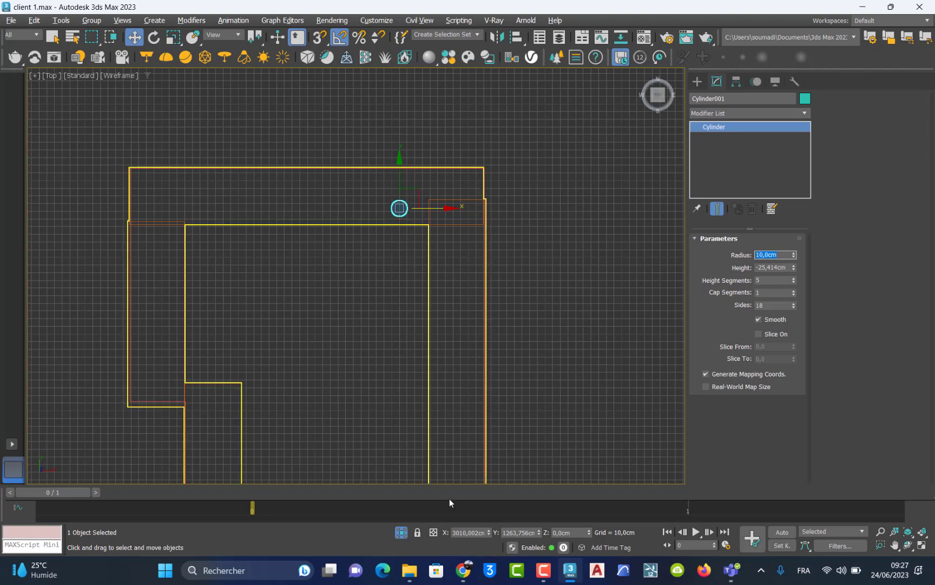
Raise the cylinder to about Z 293 cm so that it passes through the ceiling strip.
key(alt+w)
middle_drag(402, 457, 398, 428)
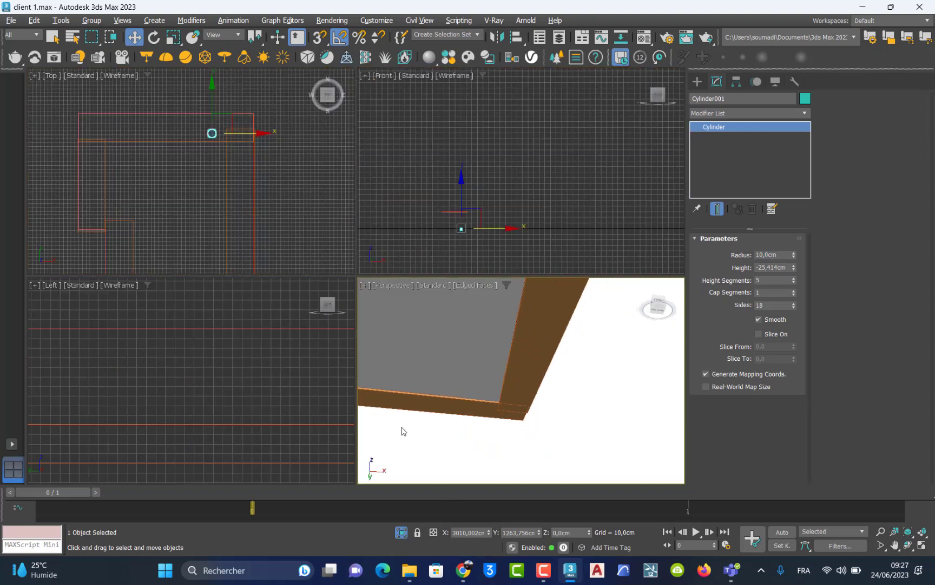
middle_drag(182, 451, 107, 312)
scroll(181, 431, down, 2)
scroll(182, 431, down, 10)
drag(120, 449, 121, 301)
scroll(131, 353, up, 3)
middle_drag(131, 353, 144, 429)
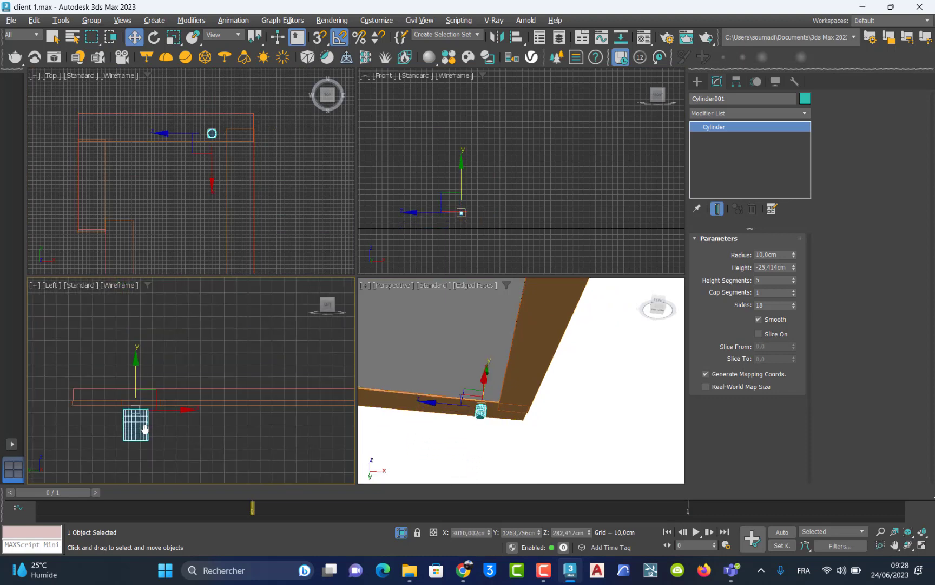
drag(138, 367, 138, 352)
alt+middle_drag(491, 412, 553, 410)
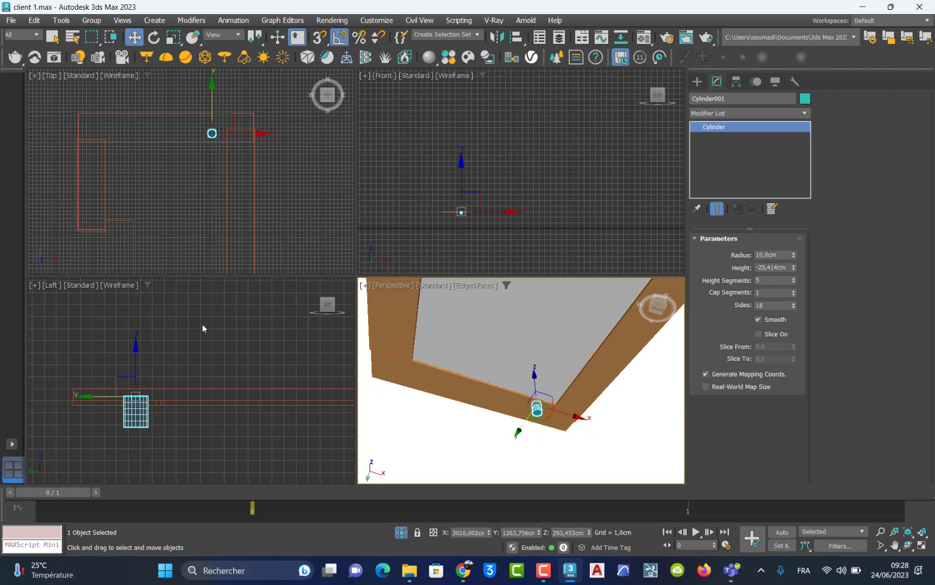
Adjust the cylinder's position across and along its strip to about X 3016 cm and Y 1280 cm.
scroll(205, 108, up, 3)
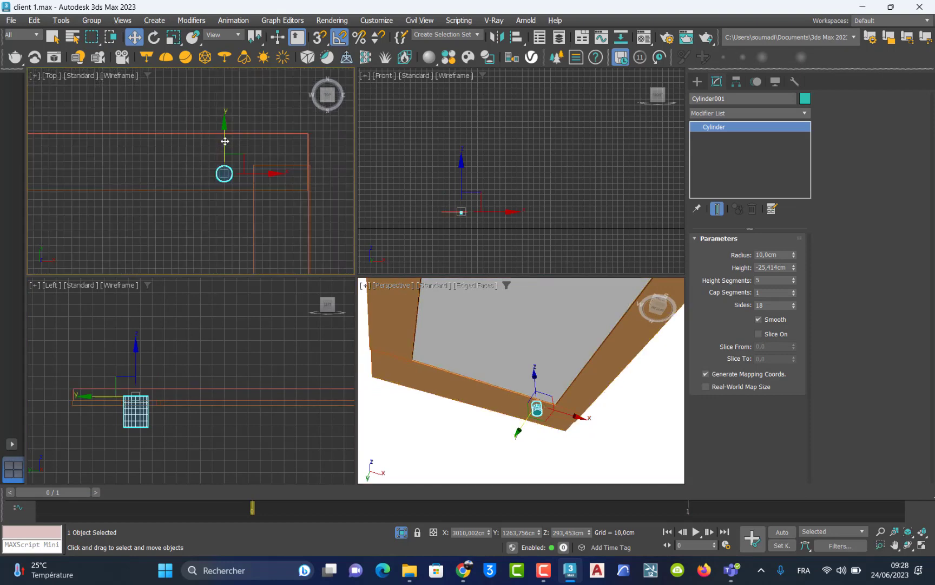
drag(225, 140, 226, 128)
drag(264, 162, 268, 163)
middle_drag(265, 181, 272, 186)
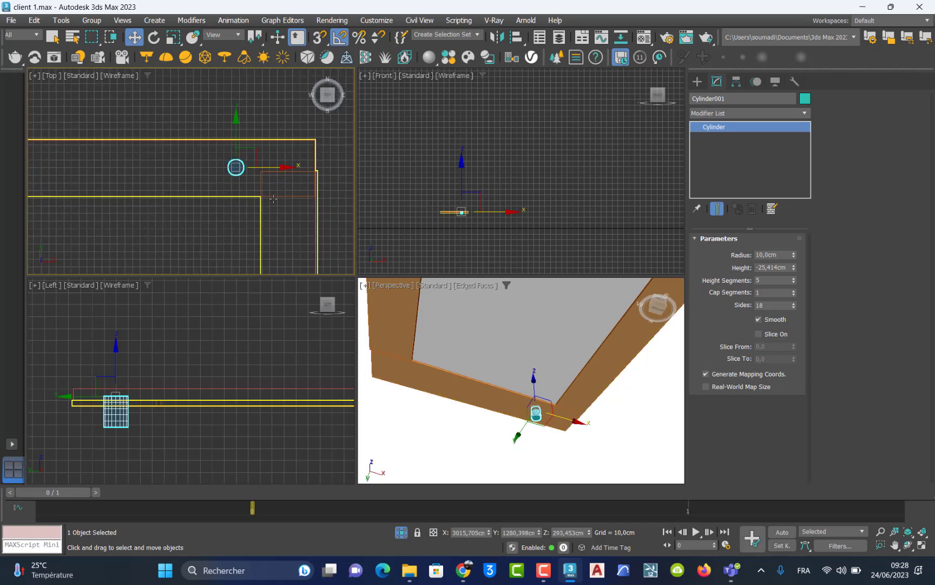
Array the cylinder as five instances in one dimension, with an incremental X move of -70 cm.
key(alt+w)
middle_drag(336, 261, 452, 297)
scroll(452, 296, down, 2)
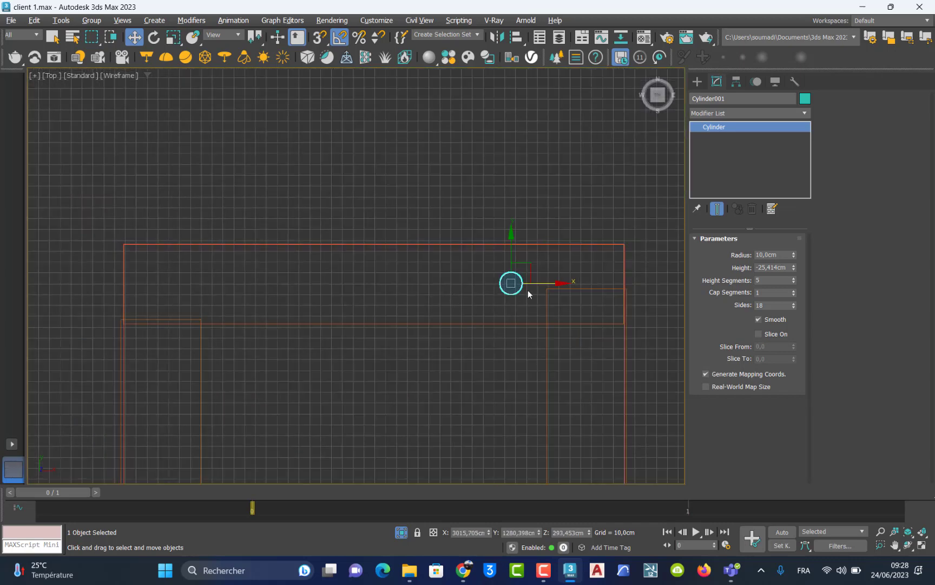
click(62, 22)
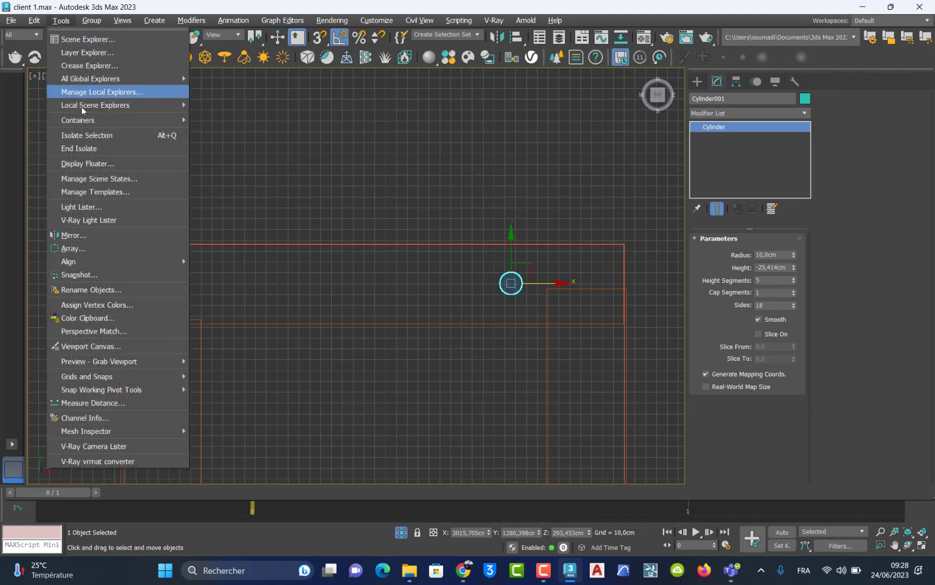
click(73, 248)
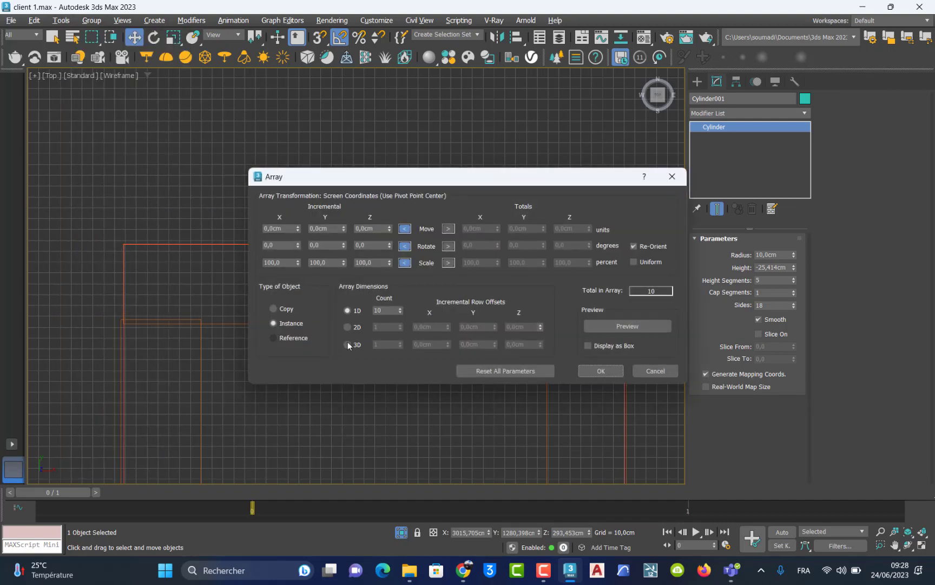
drag(478, 177, 432, 47)
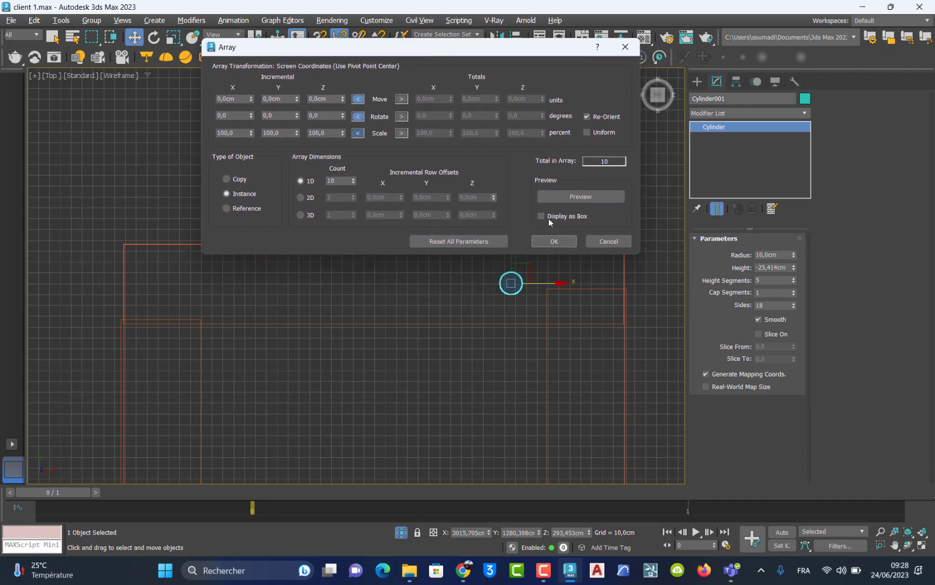
click(570, 198)
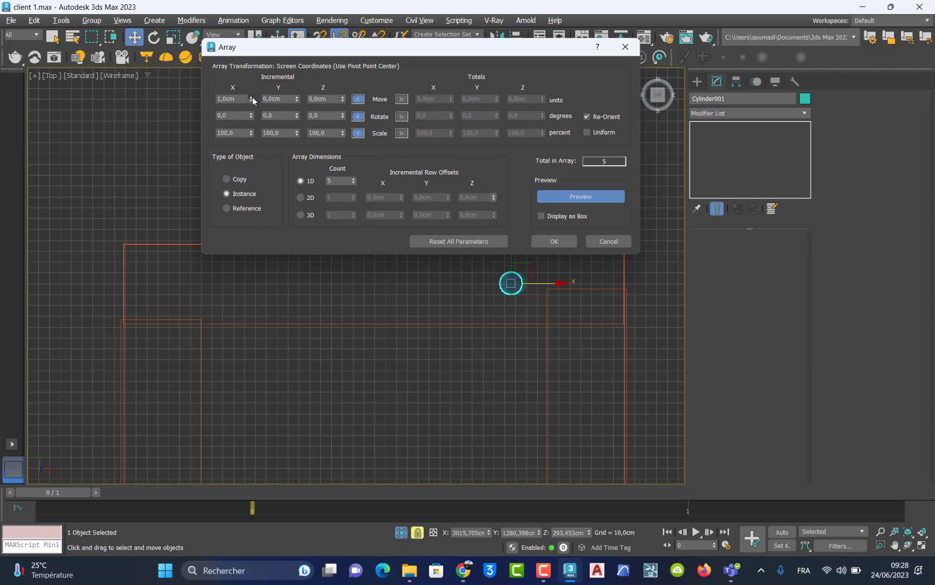
drag(252, 97, 250, 129)
double_click(243, 99)
text(-70)
click(278, 99)
click(544, 241)
middle_drag(513, 297, 501, 255)
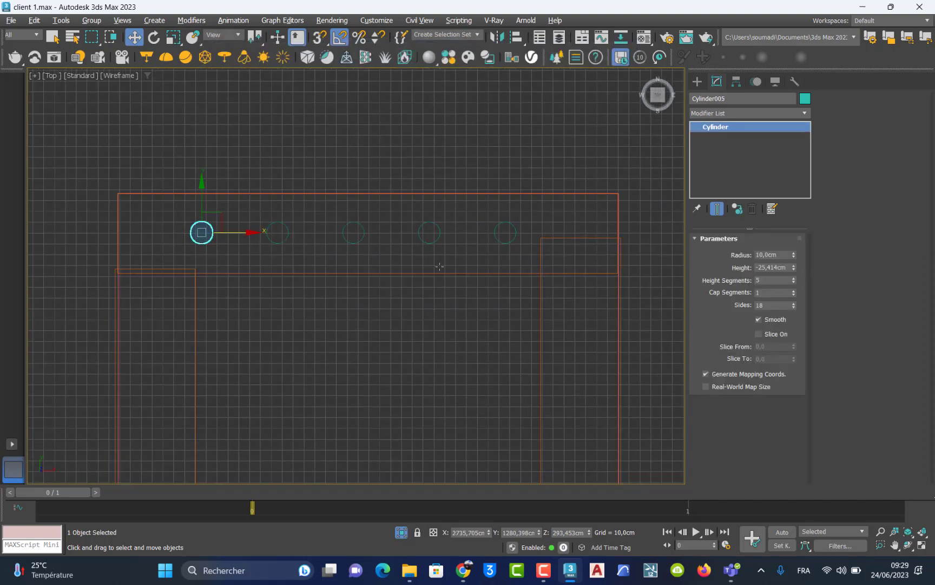
Select all five cylinders in the row and clone them as instances along Y toward the opposite end of the ceiling.
middle_drag(357, 272, 342, 248)
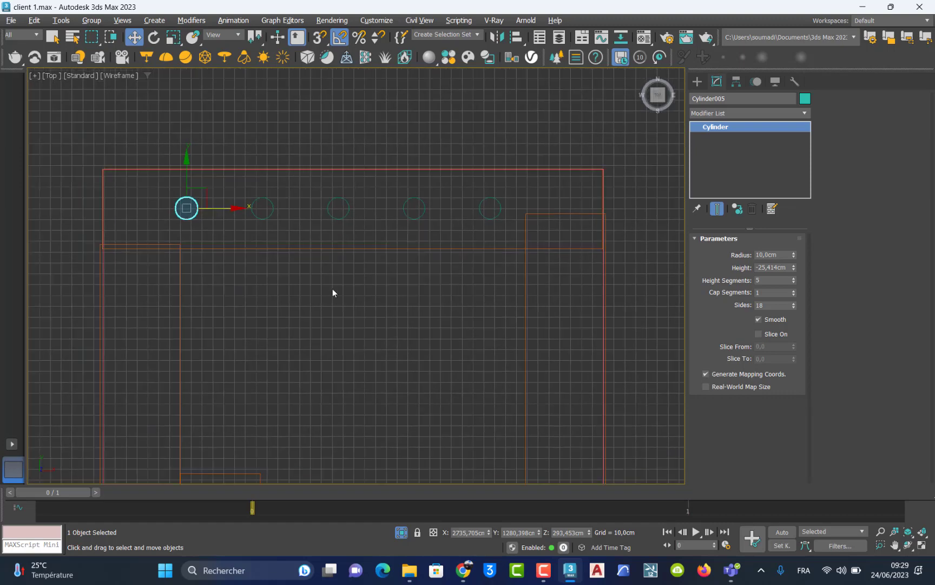
scroll(332, 292, down, 3)
middle_drag(331, 291, 308, 198)
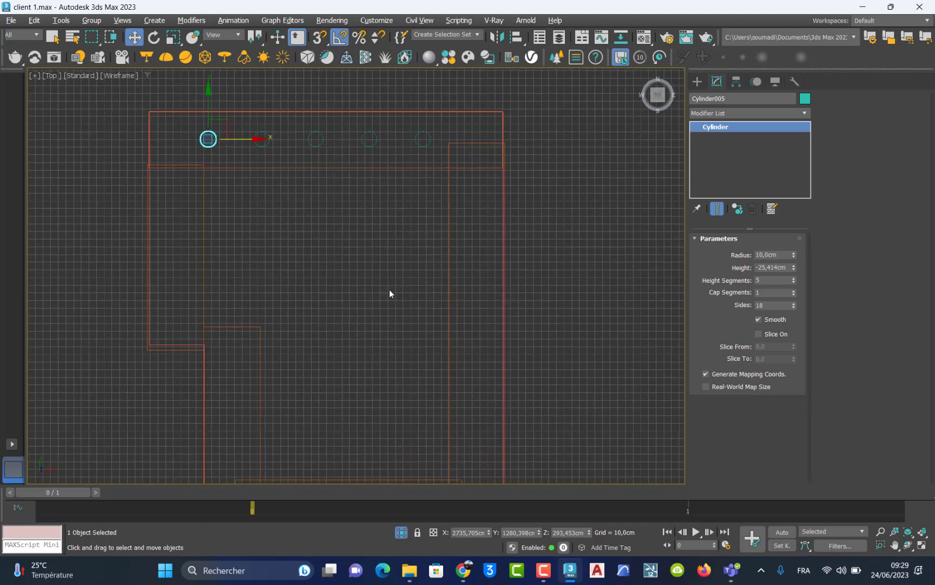
ctrl+click(263, 140)
ctrl+click(315, 139)
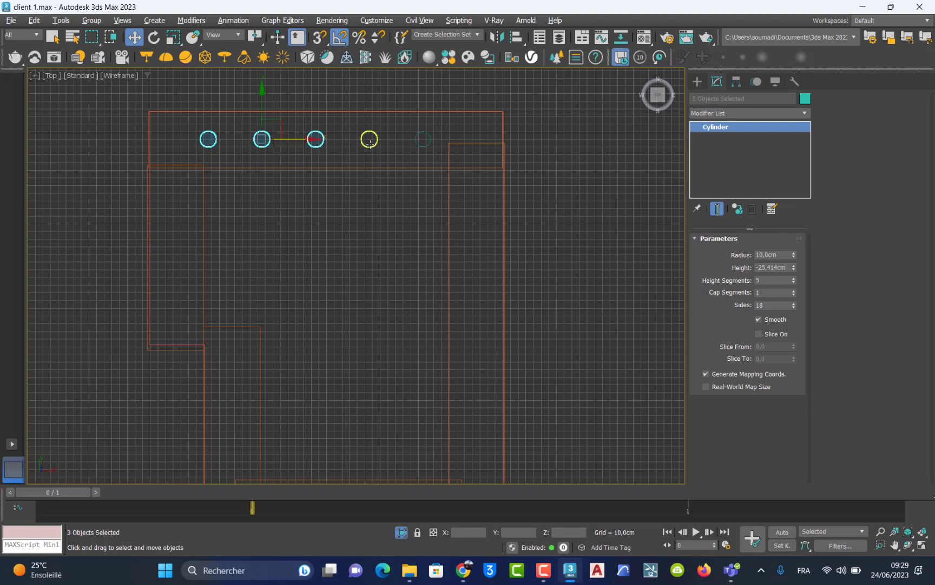
ctrl+click(370, 145)
ctrl+click(423, 144)
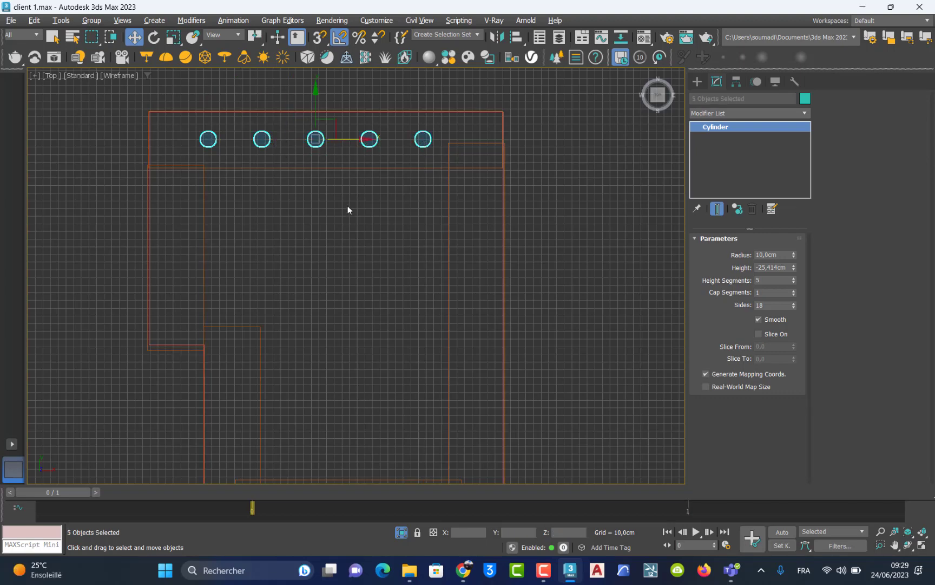
middle_drag(348, 210, 334, 186)
mouse_move(304, 89)
mouse_down()
mouse_move(313, 368)
mouse_move(333, 386)
mouse_up()
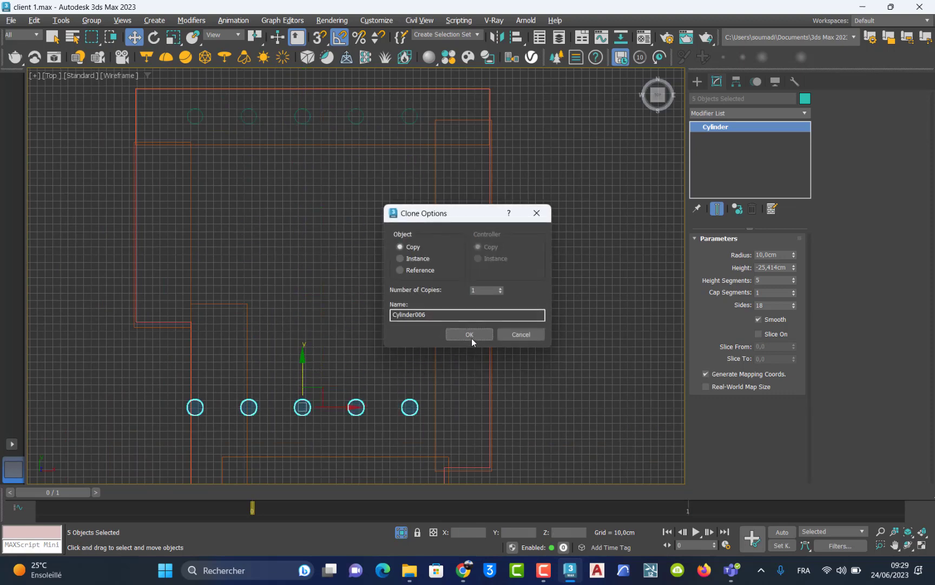
click(400, 257)
click(469, 334)
Move the cloned row onto the opposite end strip, to about Y 797 cm, and delete its cylinder lying outside that strip.
middle_drag(382, 296, 365, 188)
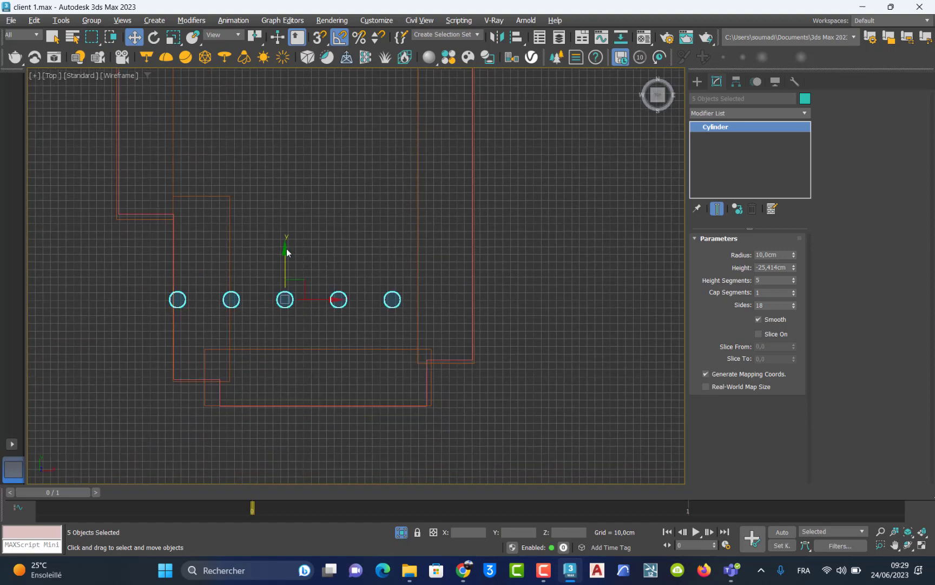
drag(285, 252, 280, 329)
click(234, 430)
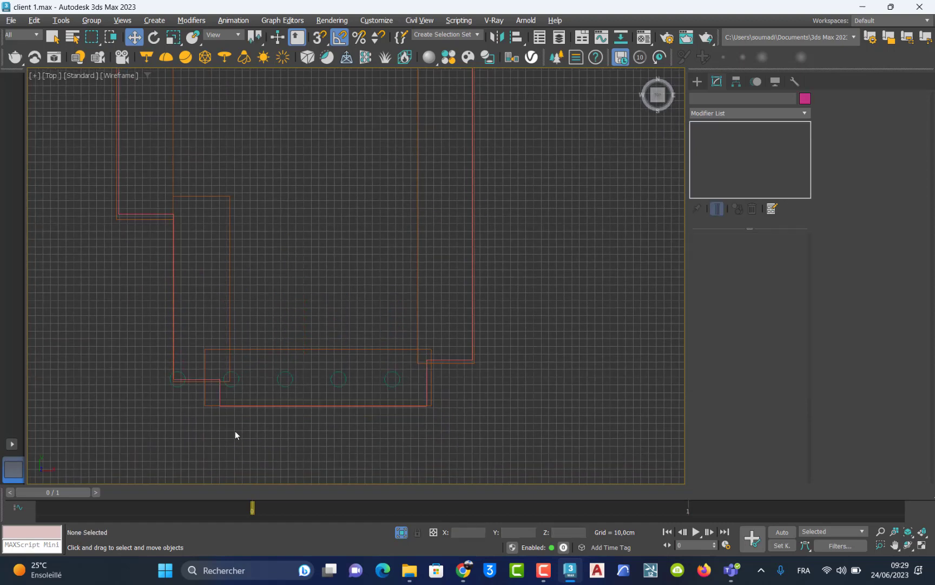
click(178, 386)
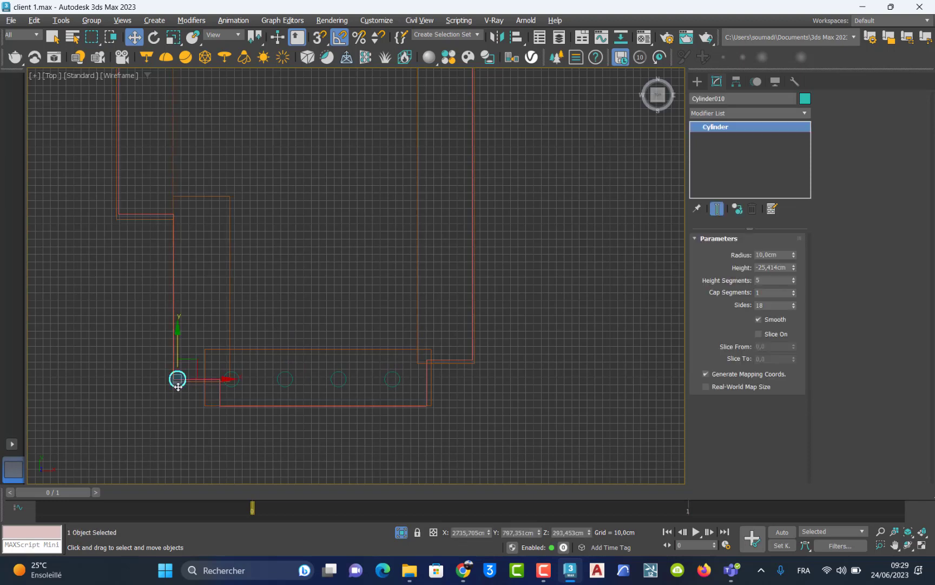
key(Delete)
Select the original row of five cylinders and clone it about 134 cm along negative Y, into the ceiling's open middle.
middle_drag(220, 308, 182, 420)
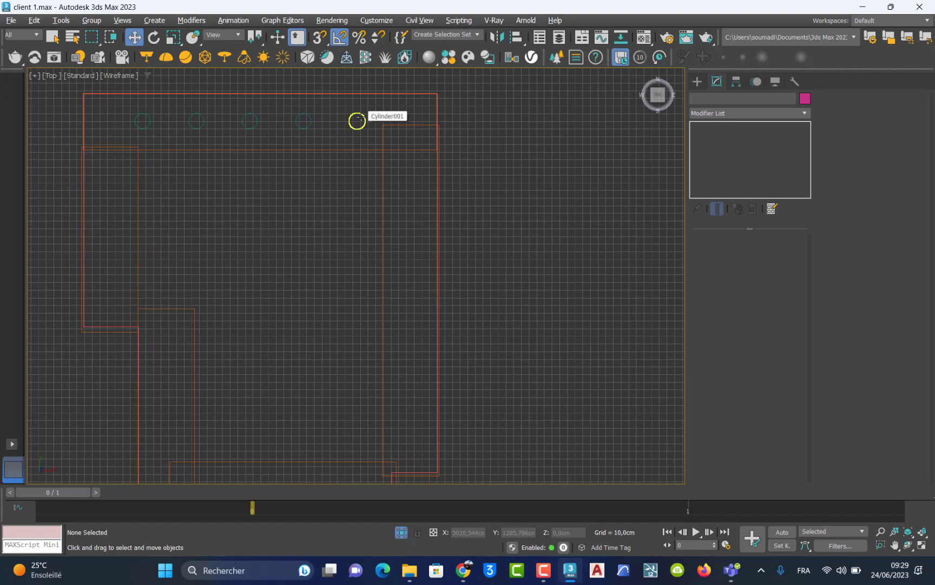
click(357, 121)
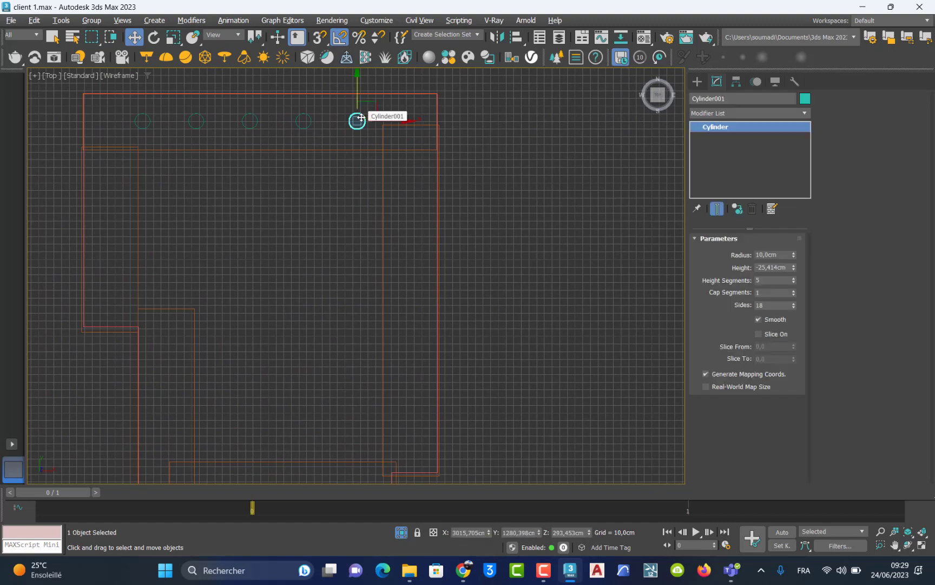
ctrl+click(304, 124)
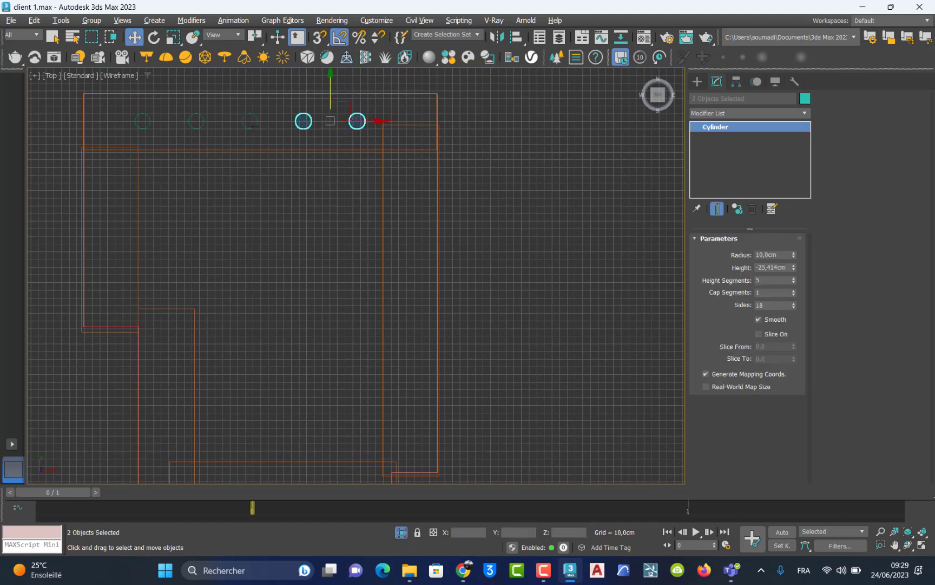
ctrl+click(252, 127)
ctrl+click(202, 127)
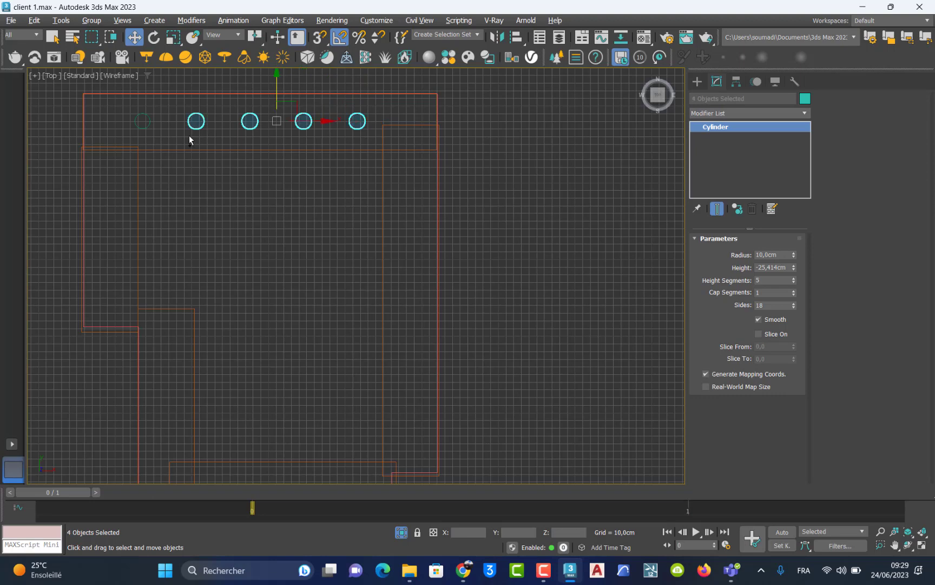
ctrl+click(143, 122)
drag(251, 88, 253, 191)
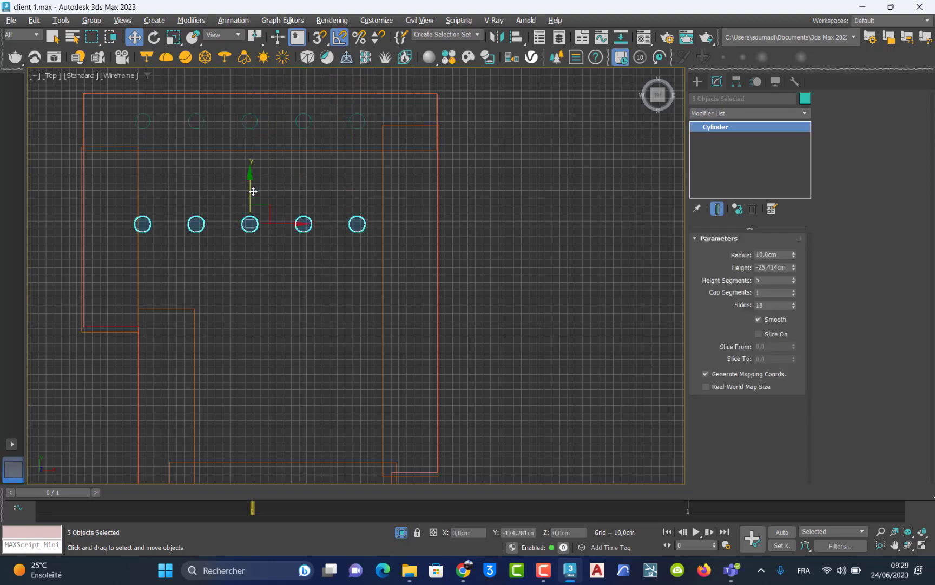
click(457, 334)
Rotate the new cylinder row 90 degrees and move it onto the long strip along the straight edge.
mouse_move(322, 246)
middle_down()
mouse_move(335, 258)
mouse_move(292, 206)
middle_up()
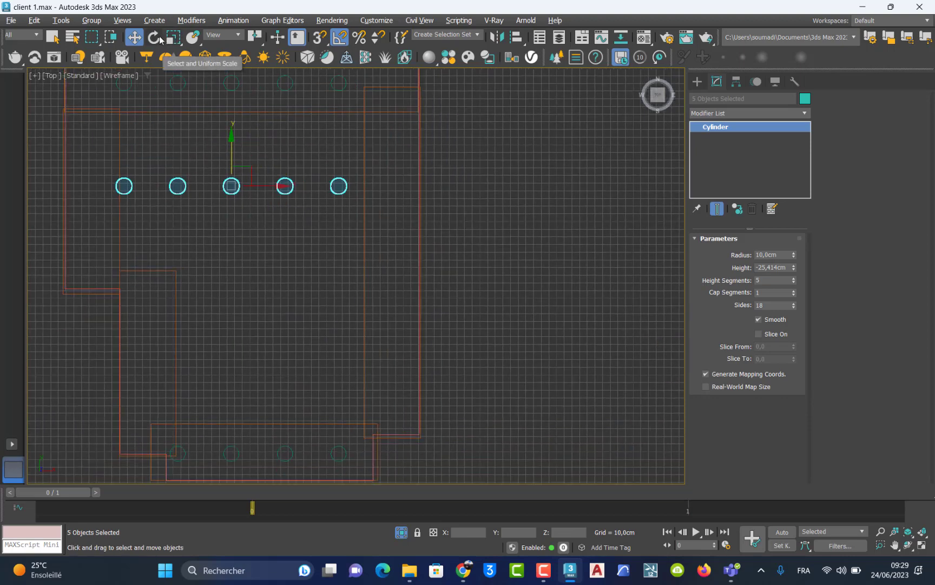
click(154, 37)
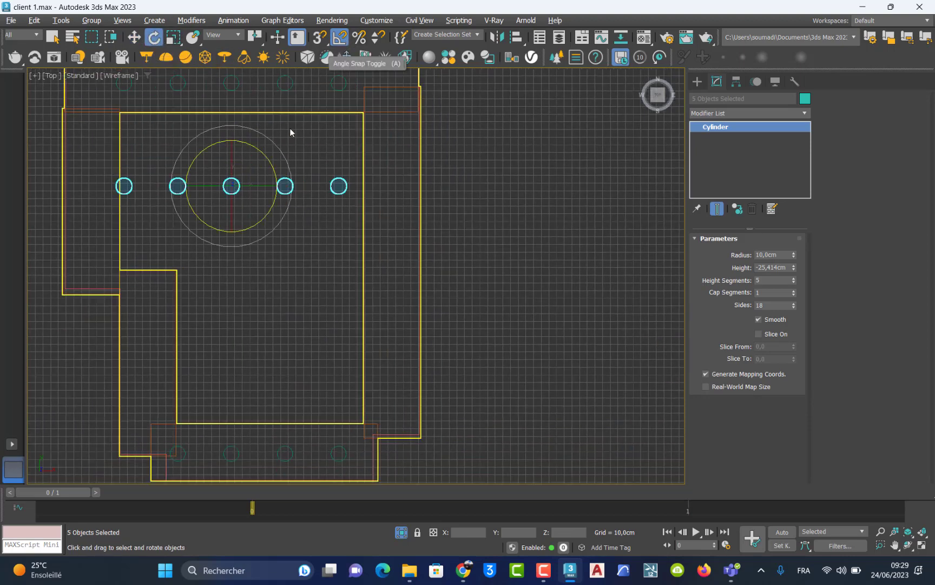
drag(252, 146, 244, 126)
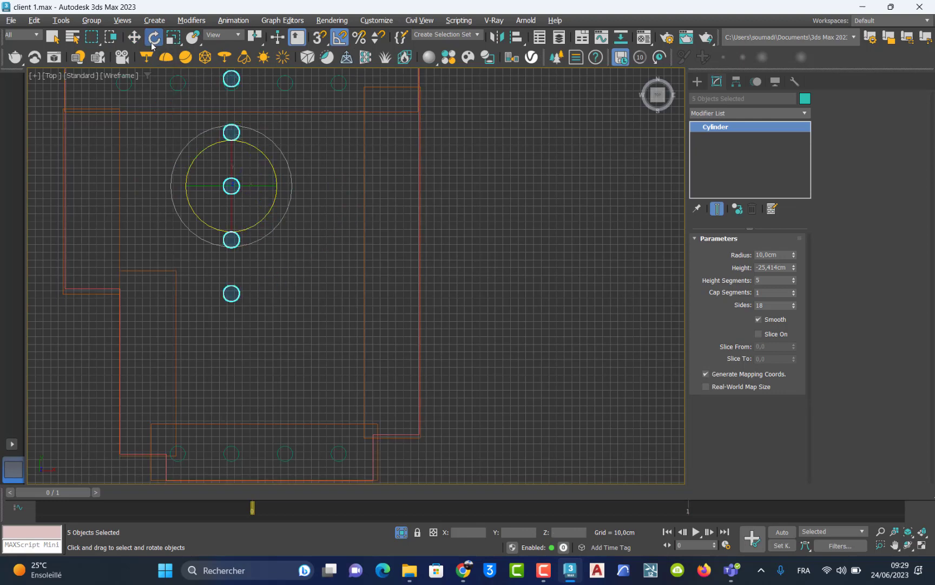
click(135, 38)
drag(254, 173, 411, 248)
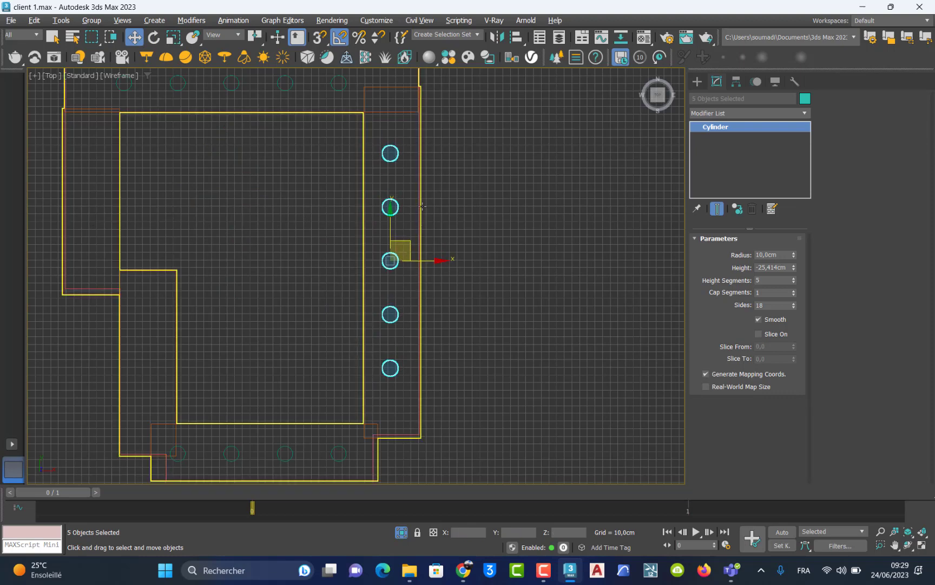
Examine the cylinder rows on the ceiling strips from below in a full-size perspective view.
scroll(424, 211, down, 3)
key(alt+w)
middle_drag(455, 410, 448, 412)
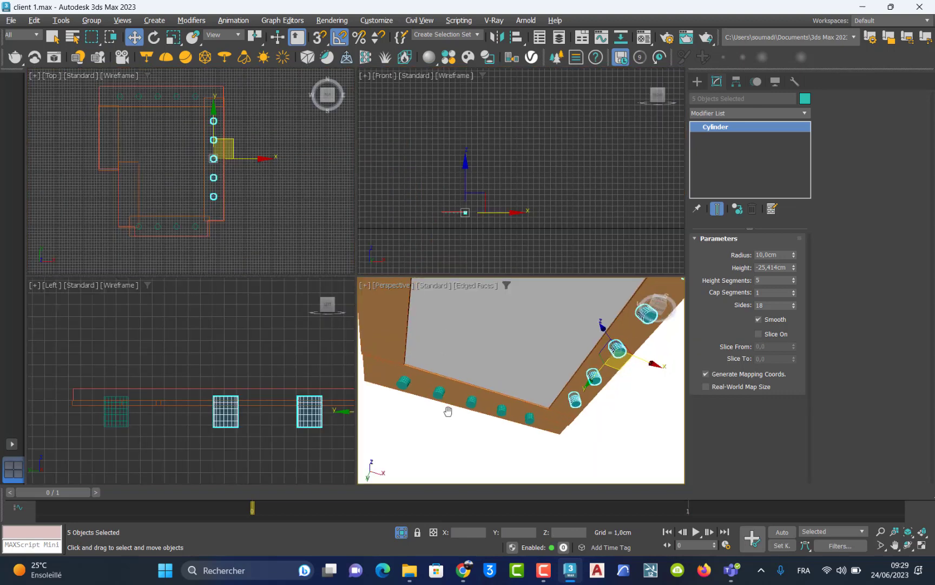
key(alt+w)
middle_drag(256, 319, 259, 387)
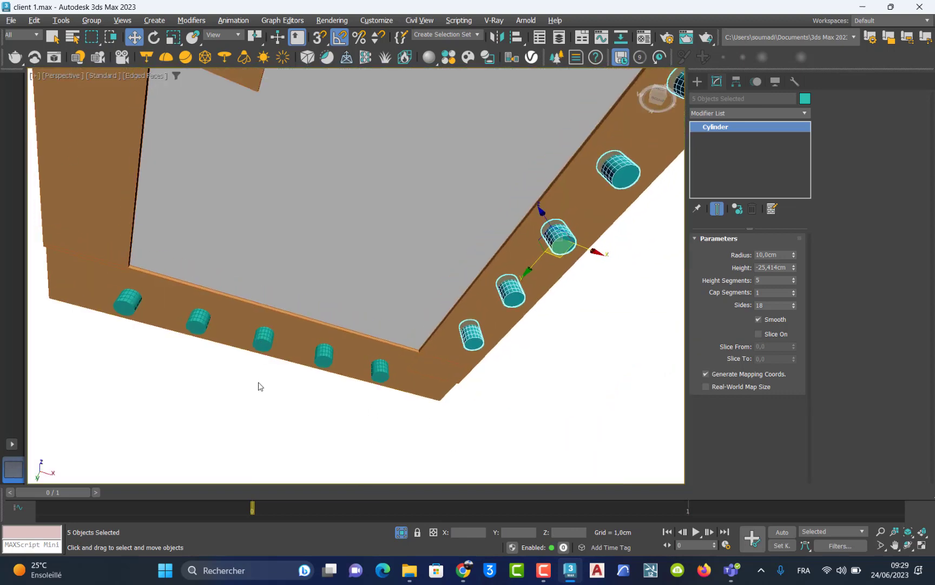
click(299, 438)
scroll(397, 422, down, 5)
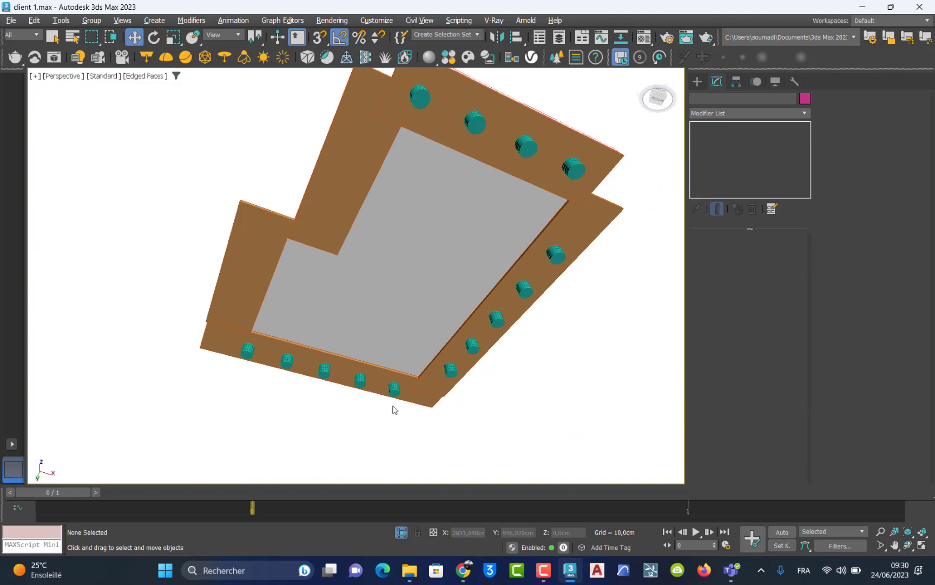
Start a ProBoolean subtraction on the merged false ceiling and subtract the four cylinders in the four-cylinder end strip.
middle_drag(392, 407, 361, 410)
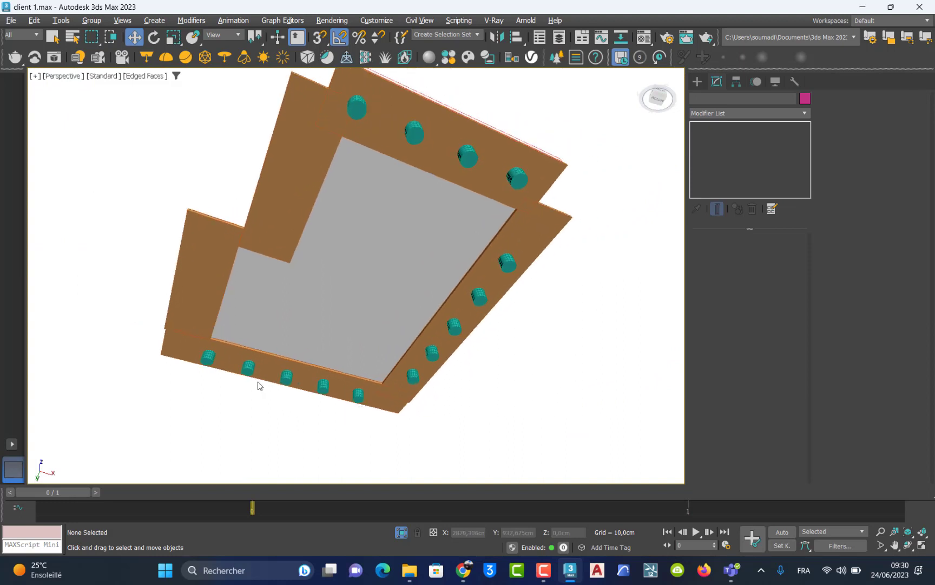
click(206, 367)
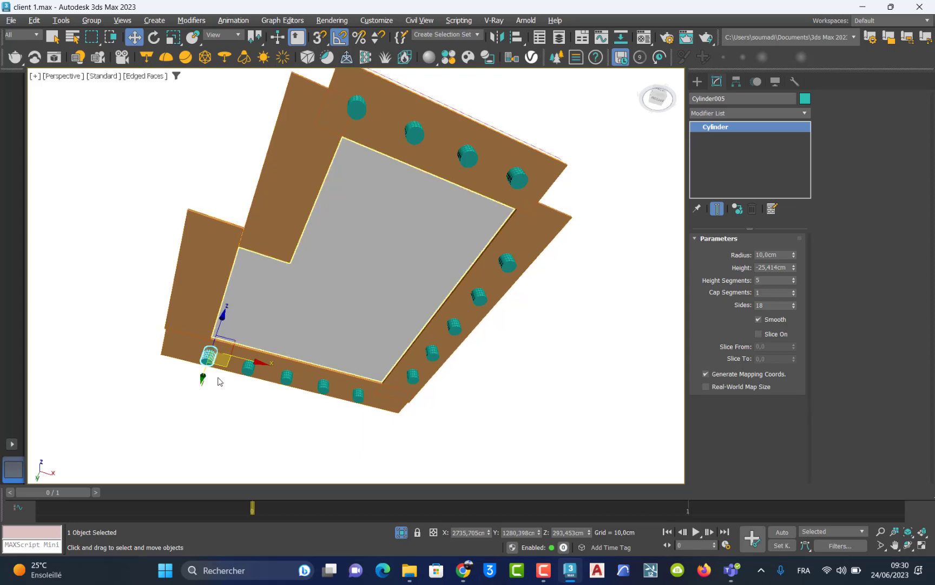
click(290, 232)
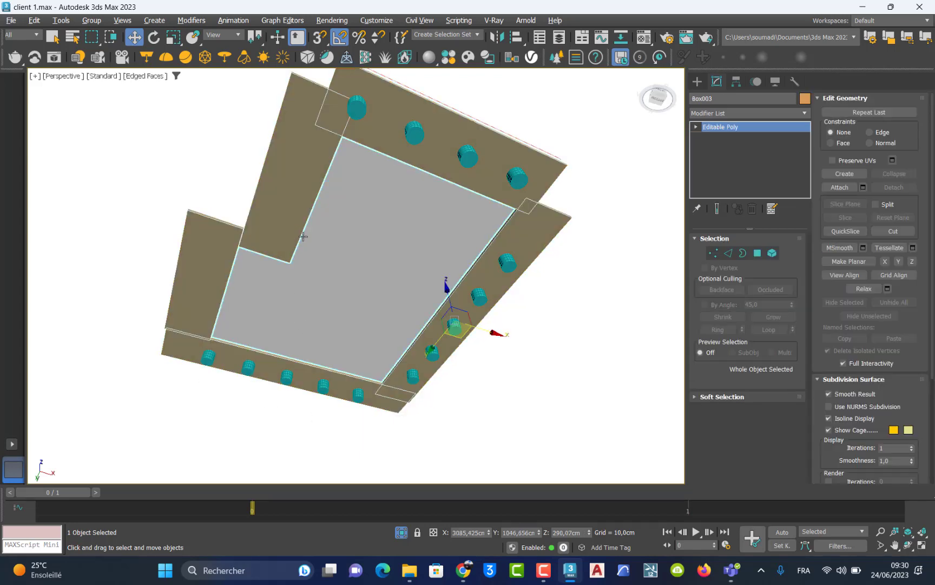
click(697, 83)
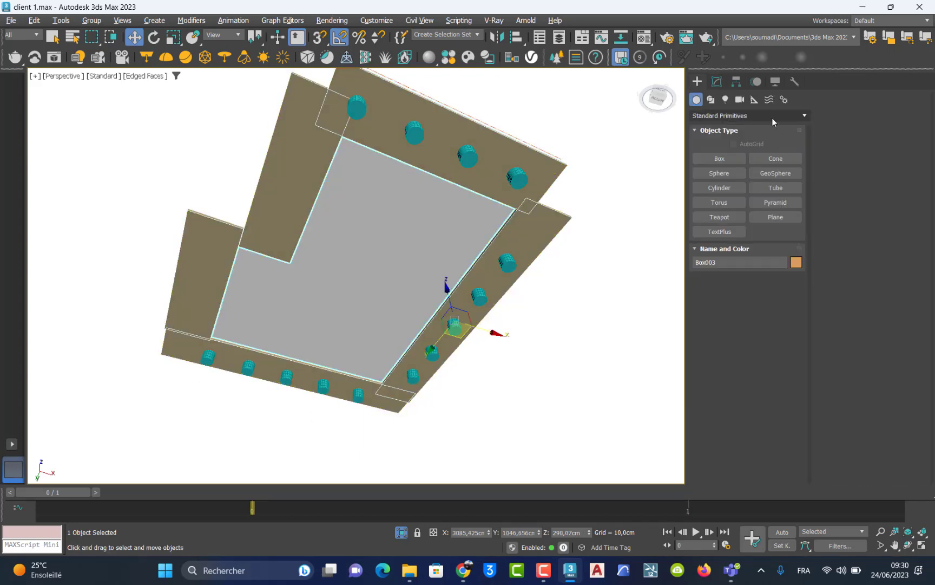
click(751, 116)
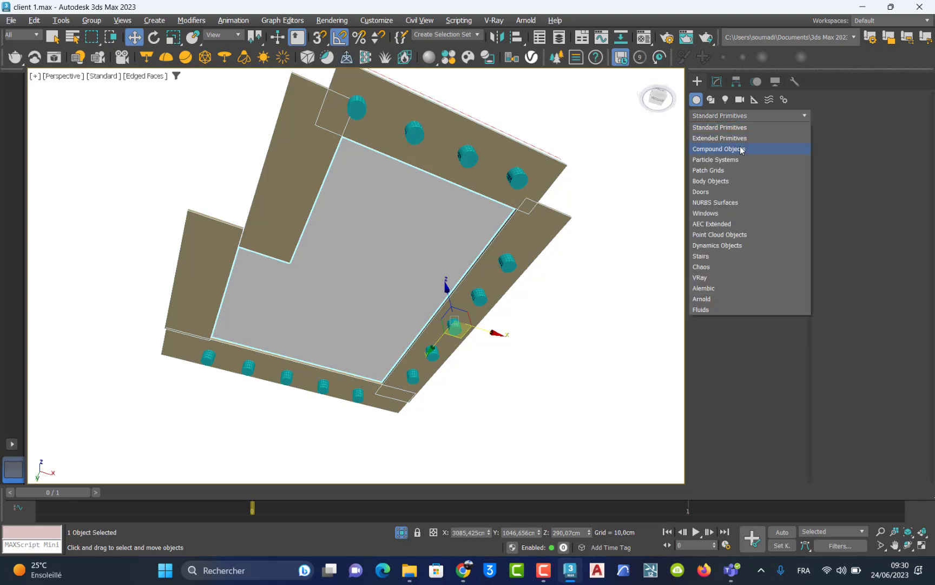
click(740, 148)
click(772, 217)
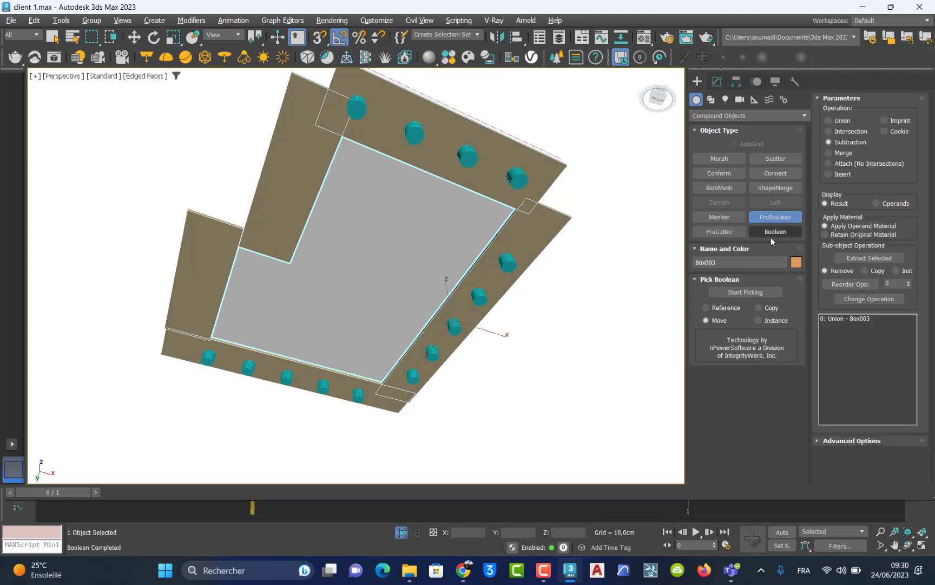
click(745, 291)
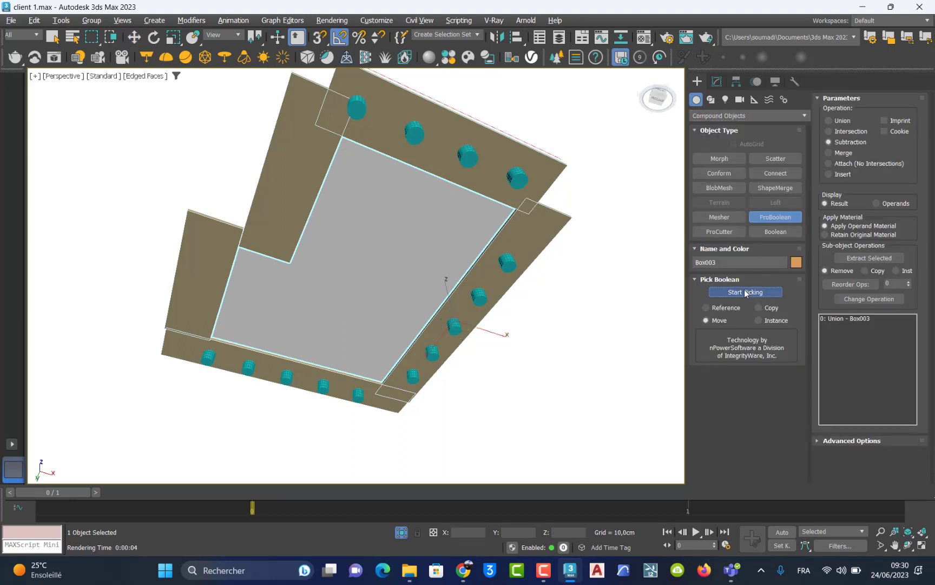
click(517, 177)
click(467, 156)
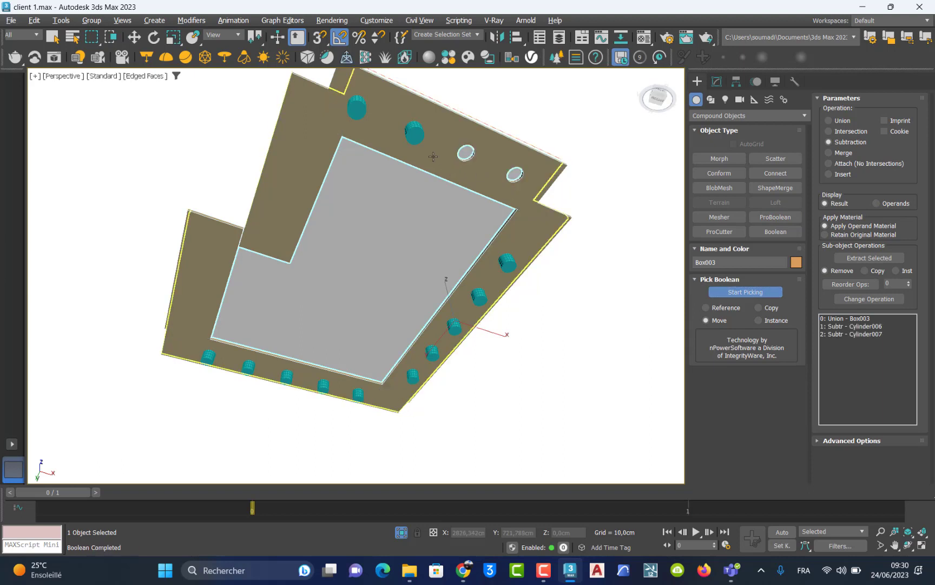
click(413, 132)
click(357, 107)
Subtract the five cylinders along the long straight strip from the false ceiling.
click(506, 263)
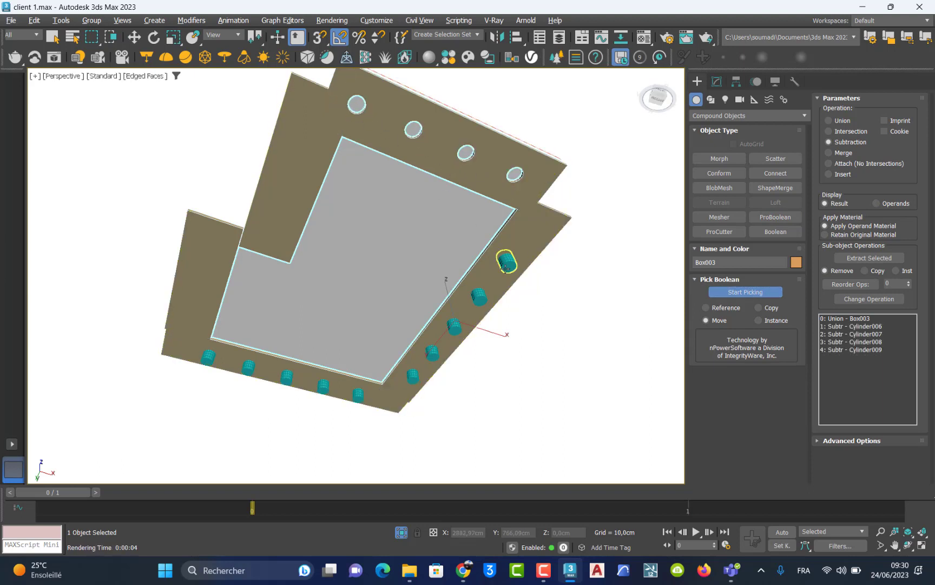
click(479, 296)
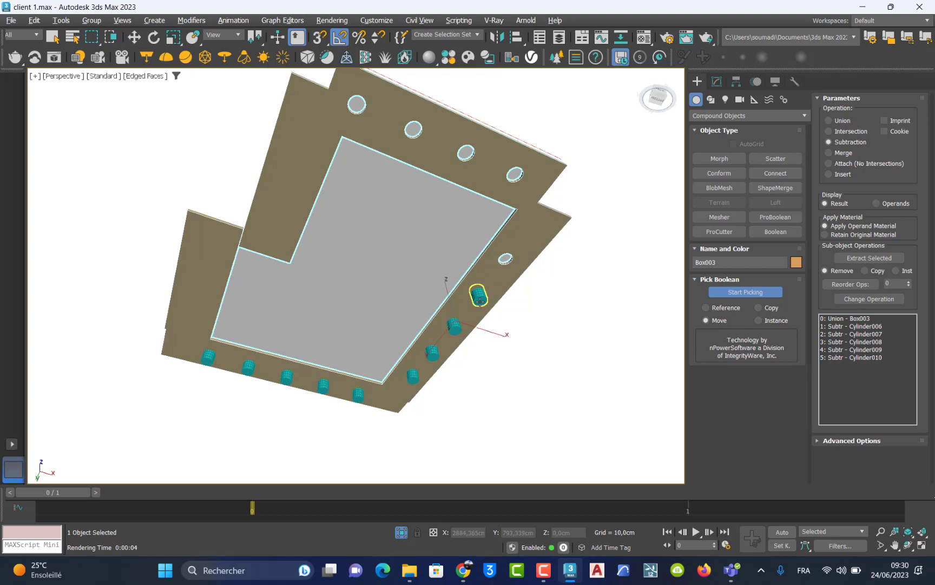
click(455, 326)
click(432, 354)
click(413, 374)
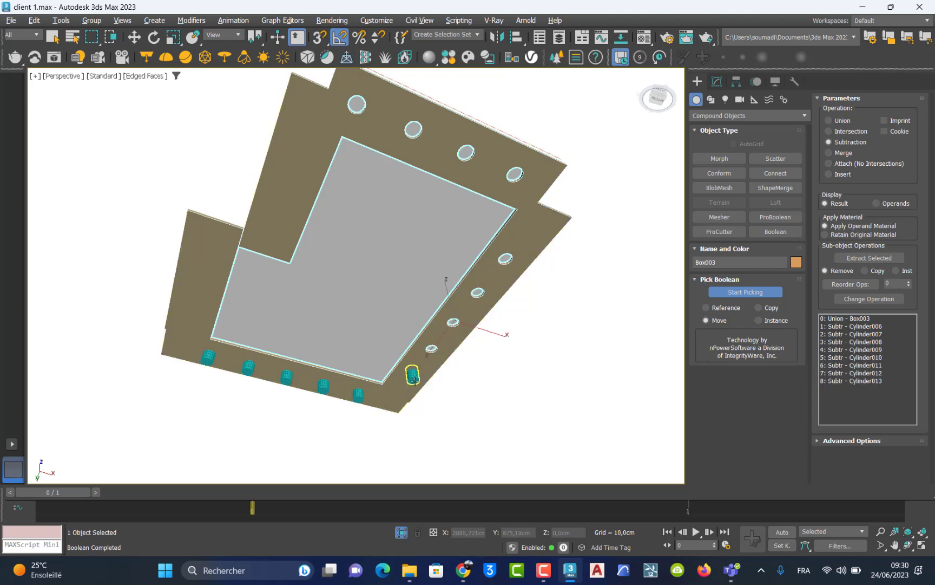
Subtract the five cylinders of the remaining end strip from the false ceiling and finish picking operands.
click(359, 395)
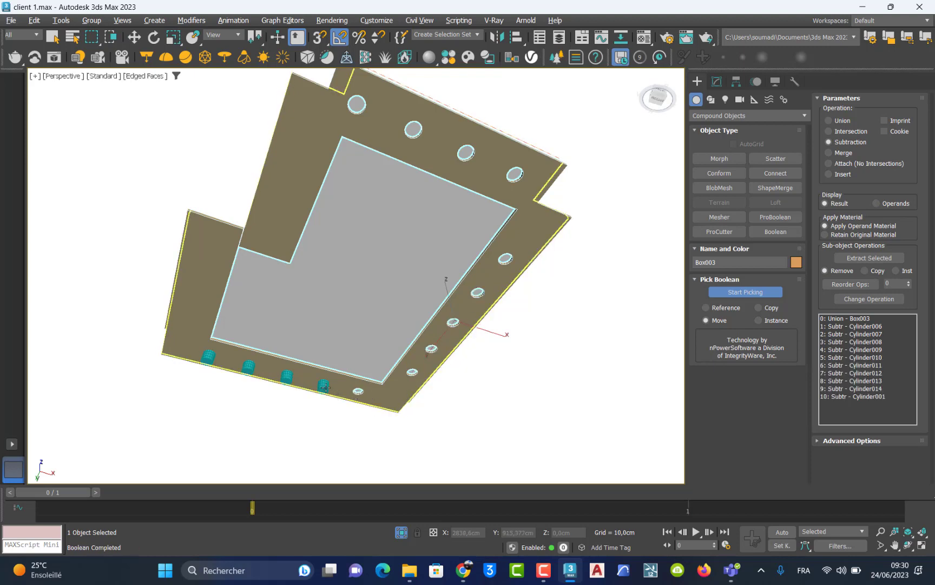
click(323, 386)
click(292, 381)
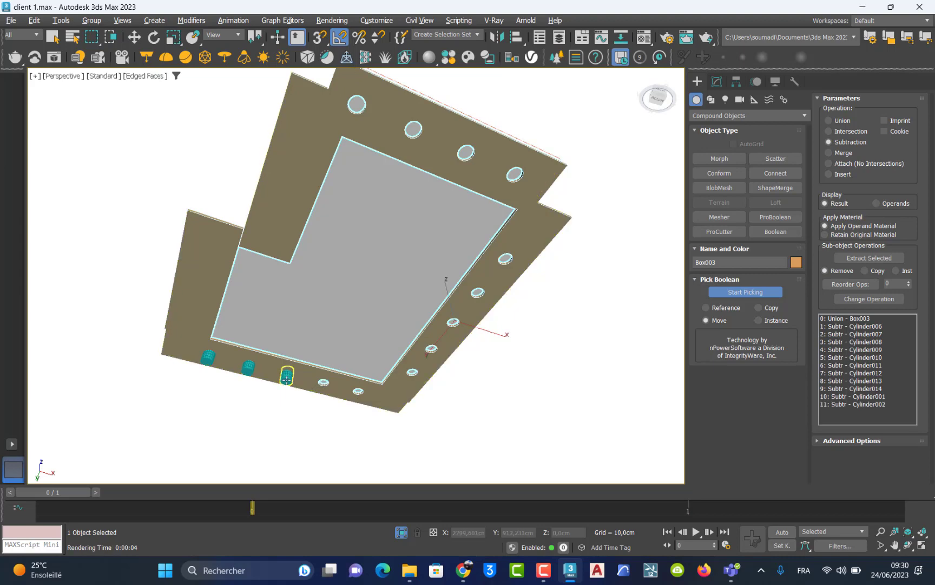
click(252, 369)
click(218, 364)
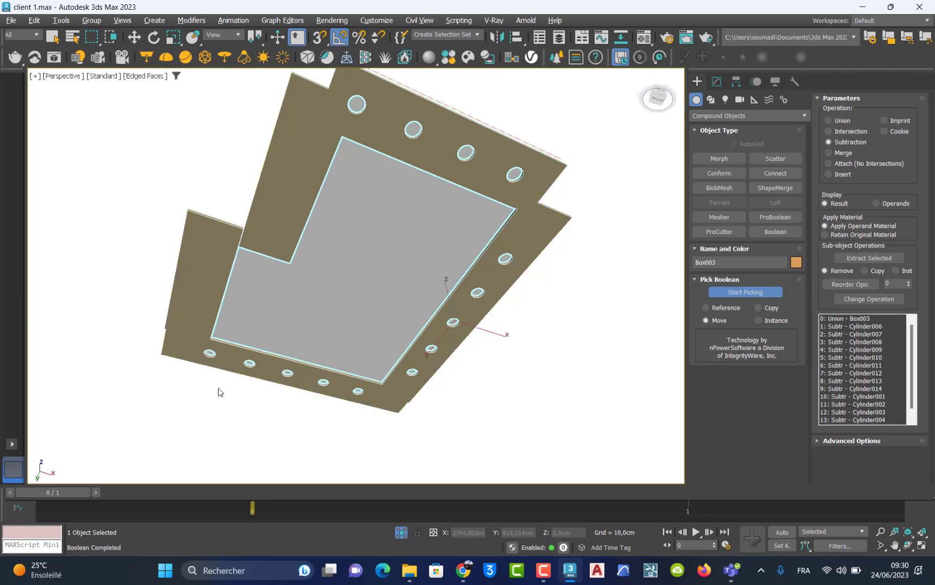
click(733, 294)
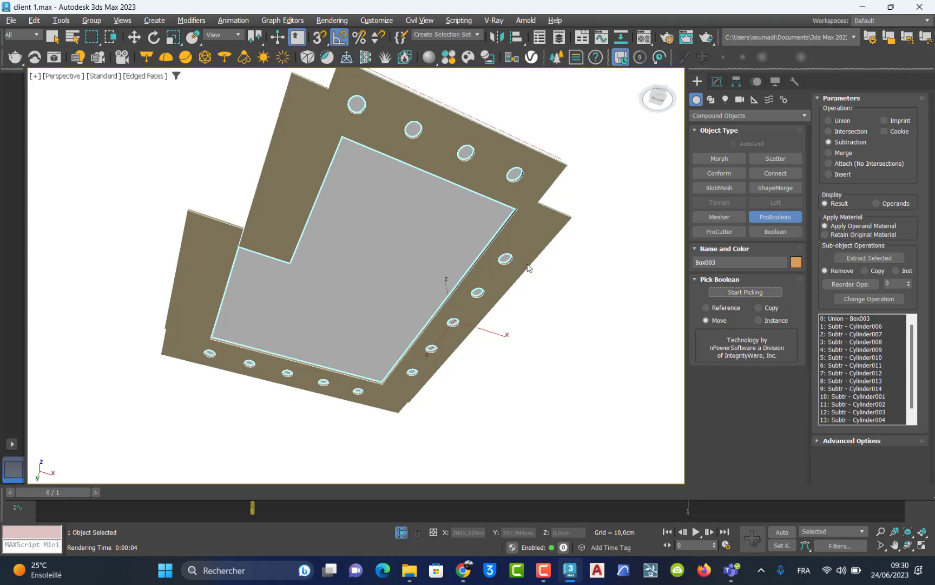
Examine the cut spotlight holes from below and the ceiling's thickness in the Left view.
alt+middle_drag(527, 264, 464, 211)
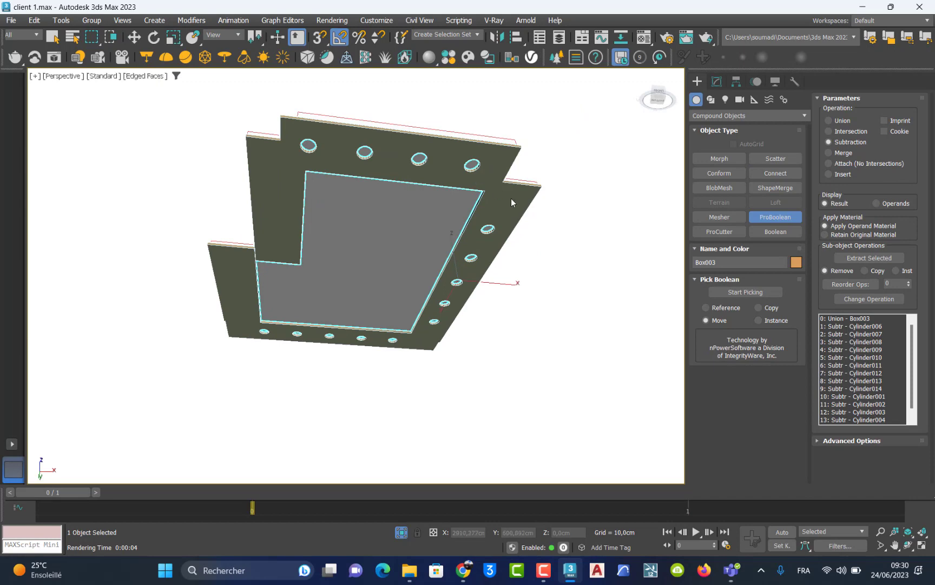
alt+middle_drag(329, 170, 307, 170)
key(alt+w)
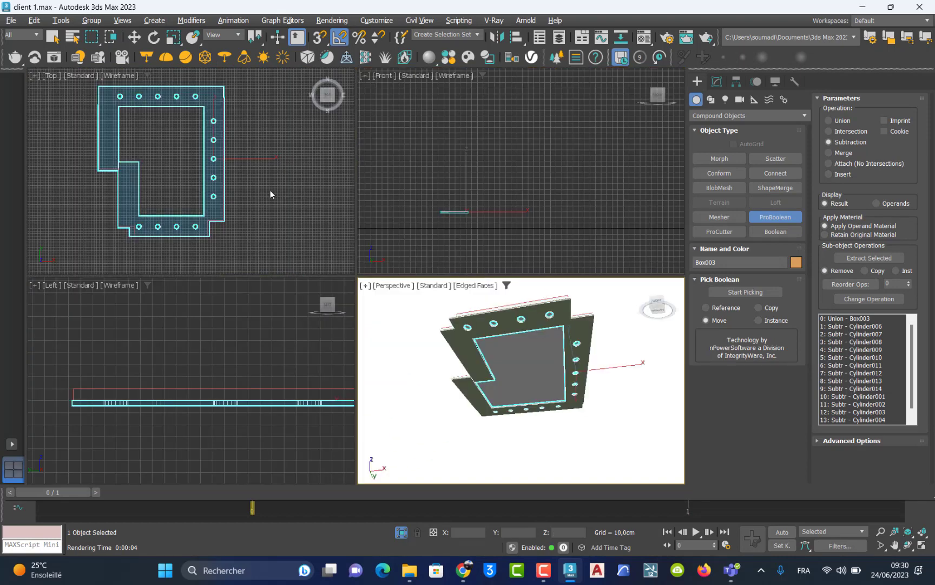
right_click(233, 381)
key(alt+w)
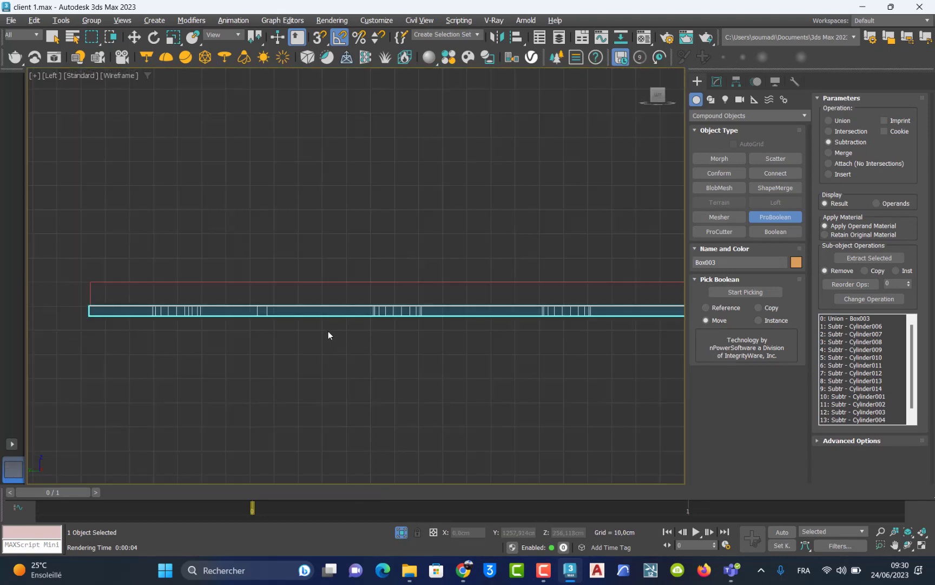
key(alt+w)
In the Top view, draw a cylinder about 9.2 cm in radius and 8.6 cm high over the five-hole end row's hole nearest the long strip.
right_click(202, 144)
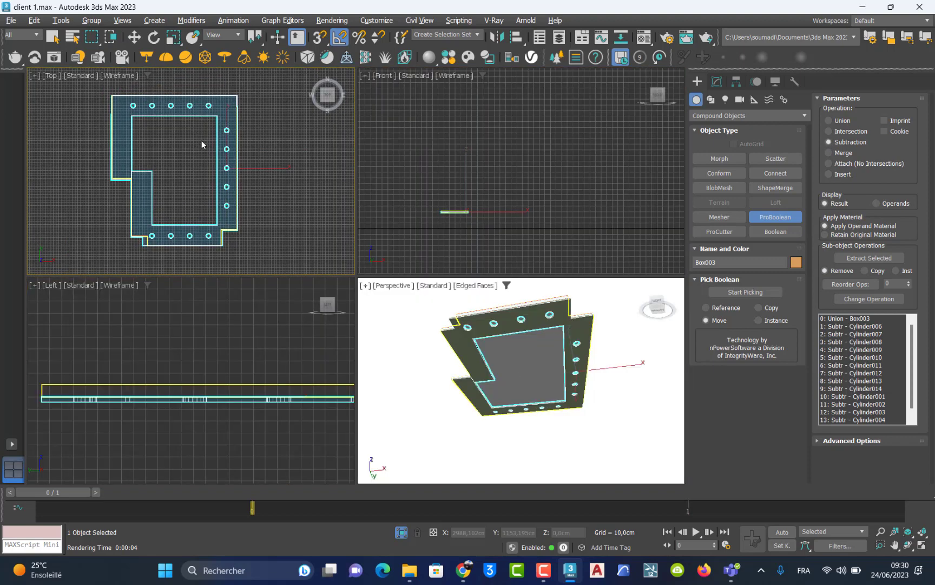
key(alt+w)
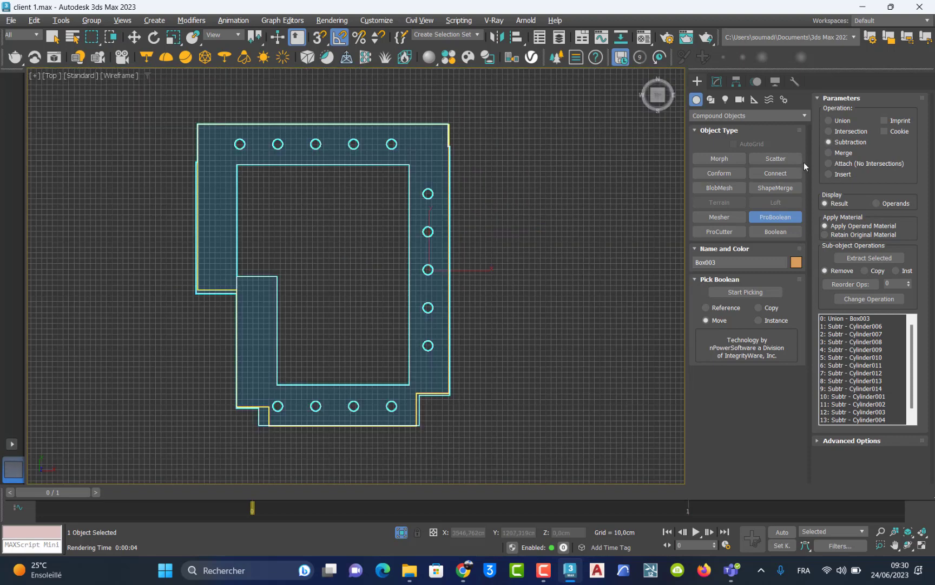
click(709, 117)
click(723, 127)
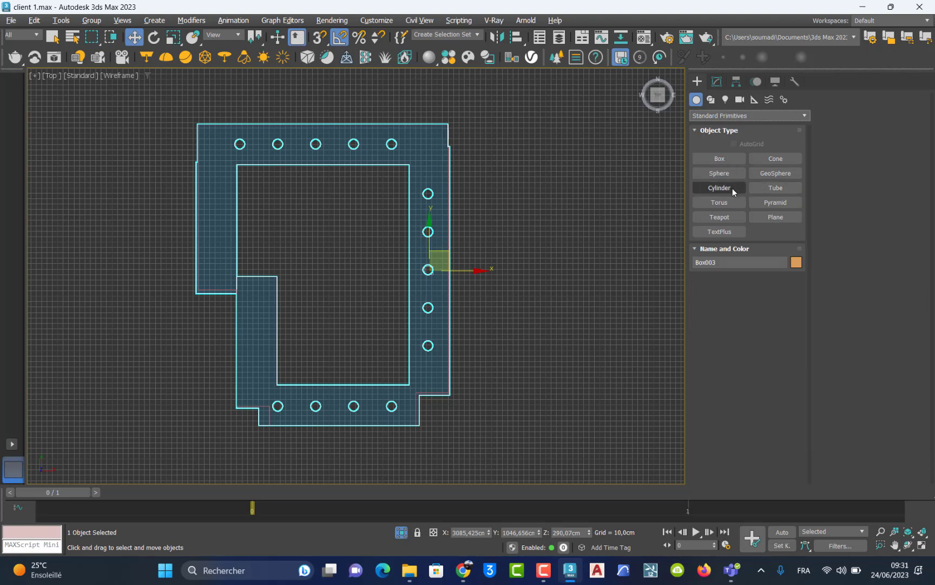
click(733, 187)
scroll(368, 140, up, 6)
middle_drag(443, 194, 399, 194)
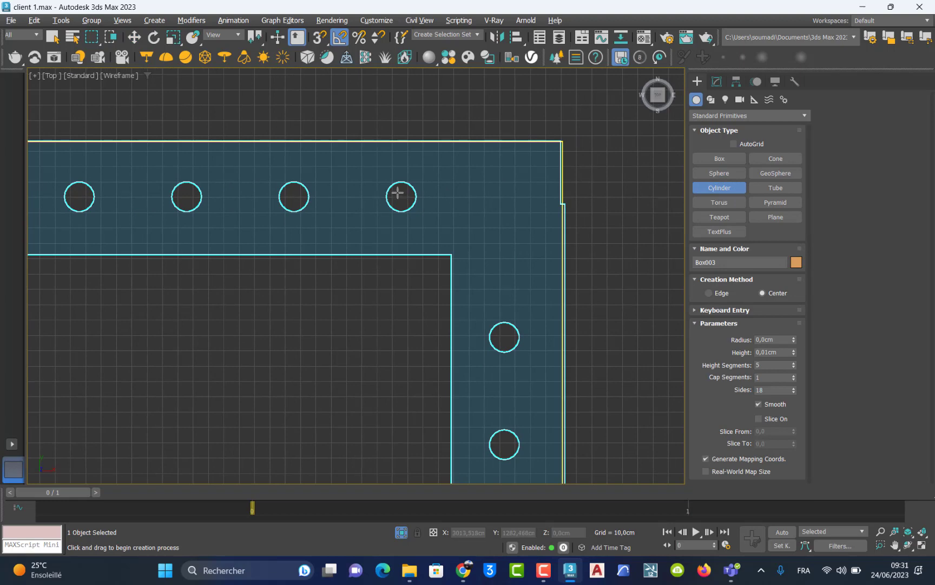
drag(396, 192, 410, 197)
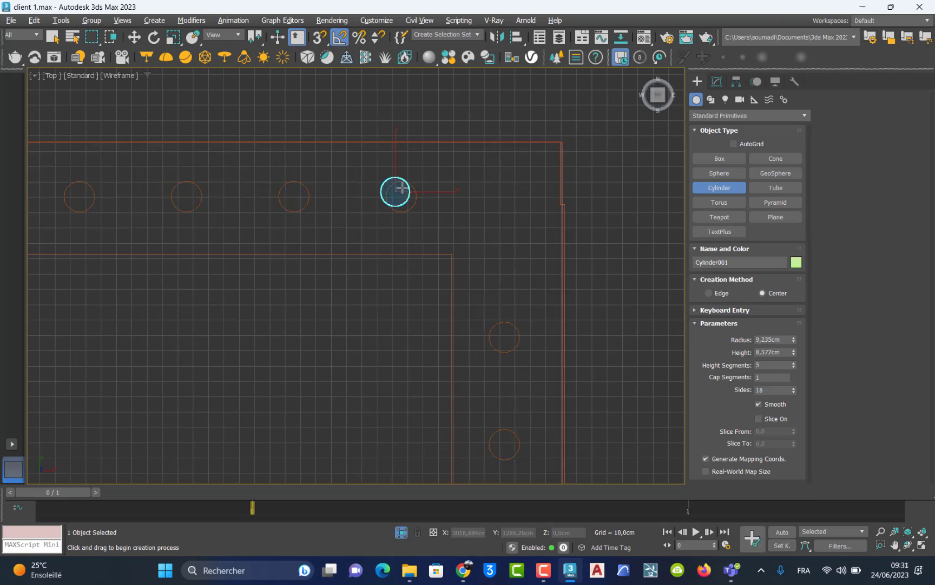
Set the new cylinder's radius to 10 cm and move it to coincide with the hole, about X 3015.6, Y 1280.5 cm.
click(134, 37)
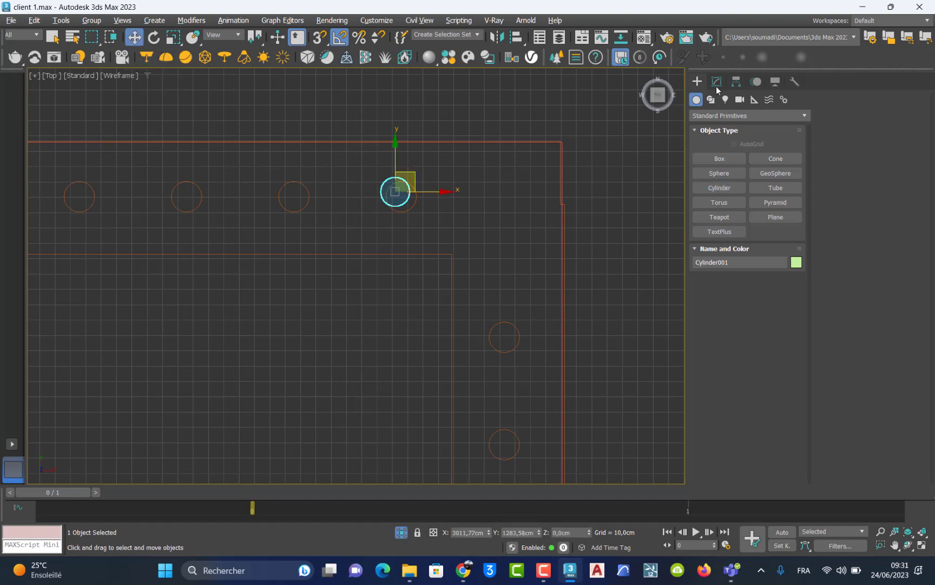
click(716, 85)
scroll(406, 200, up, 4)
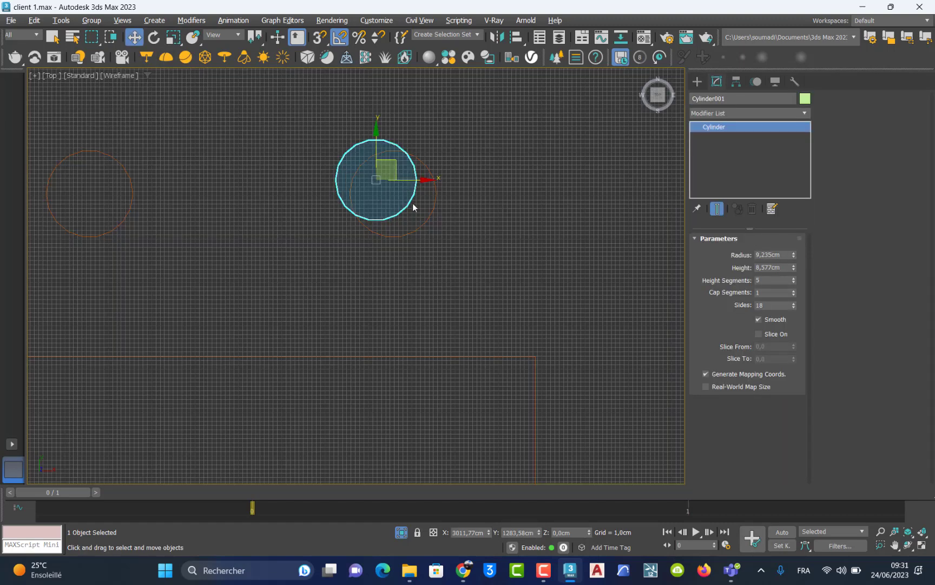
double_click(786, 255)
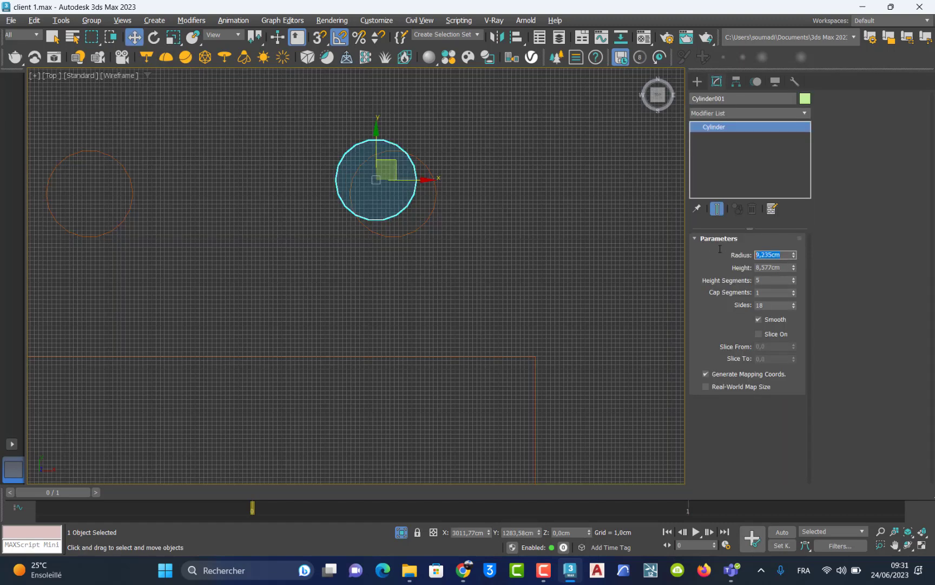
text(10)
key(Return)
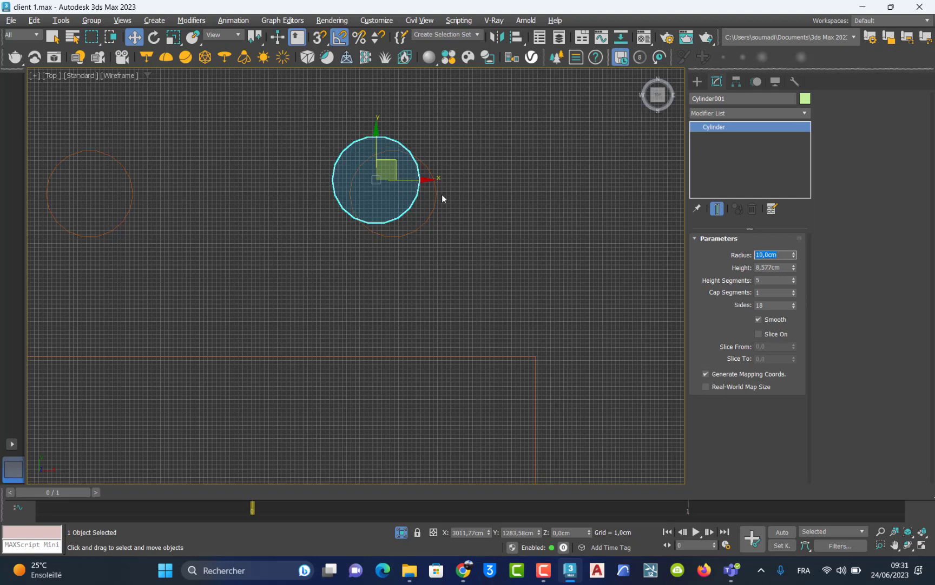
drag(395, 165, 412, 179)
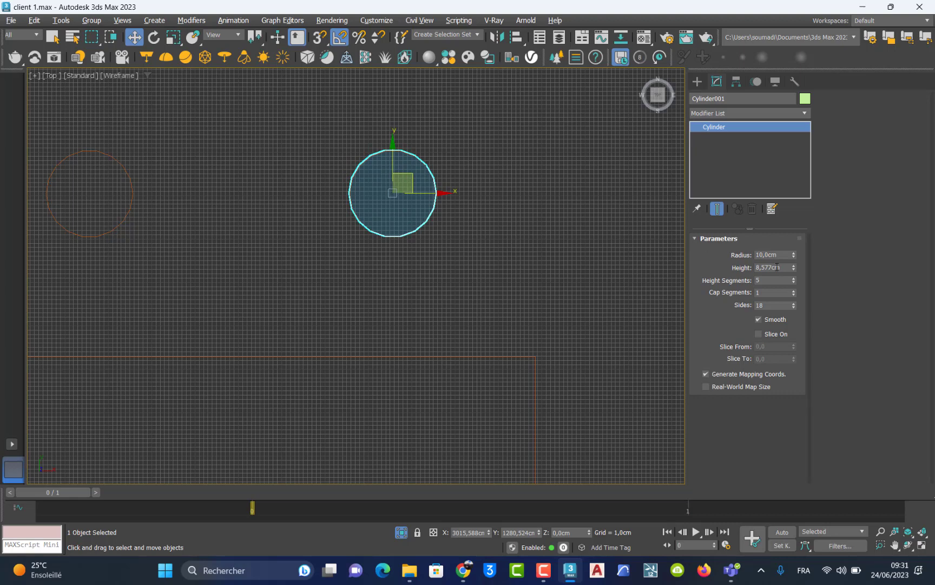
Enlarge the cylinder's radius to 11 cm so it overlaps the hole's rim.
drag(785, 255, 706, 250)
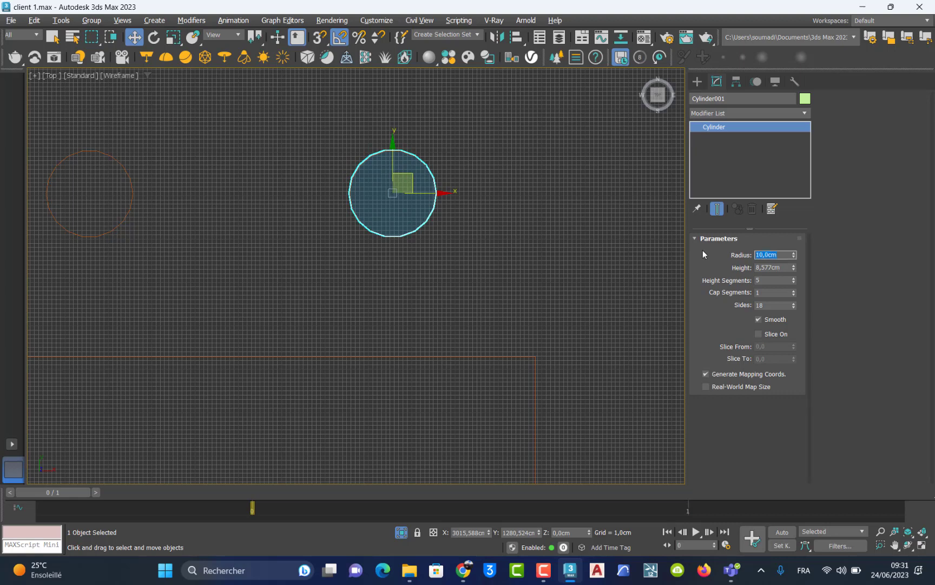
text(11)
key(Return)
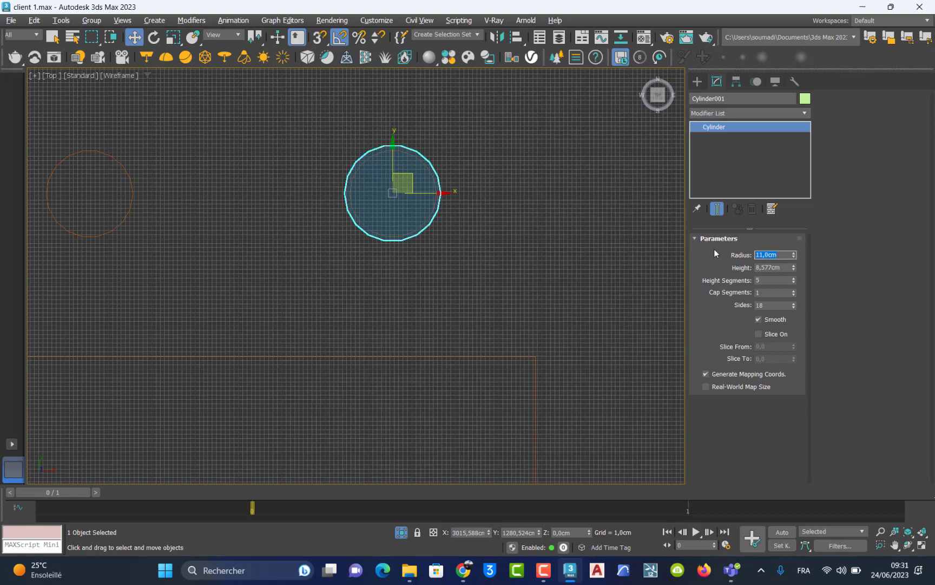
In the Left view, raise the cylinder to about Z 276.8 cm, just beneath the false ceiling.
key(alt+w)
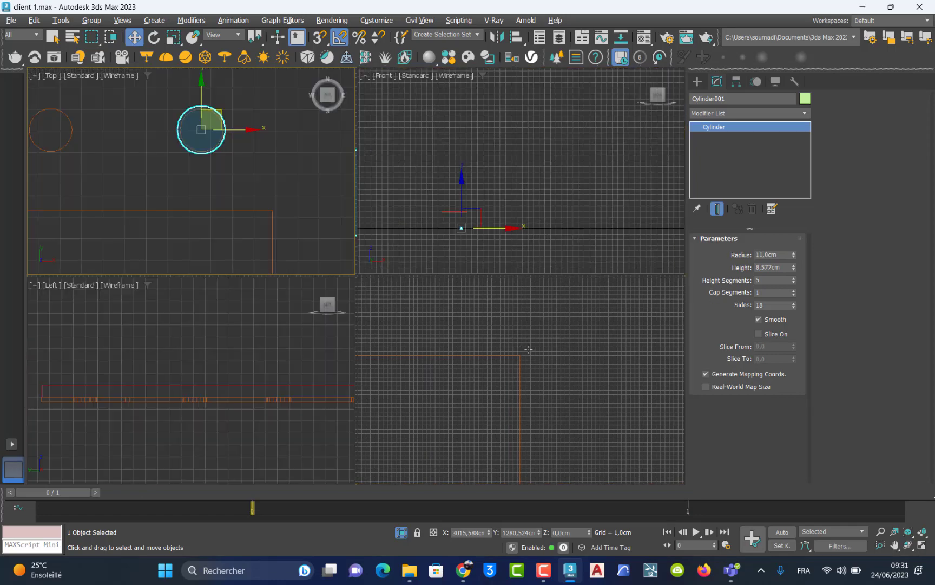
right_click(187, 424)
key(alt+w)
scroll(237, 425, down, 8)
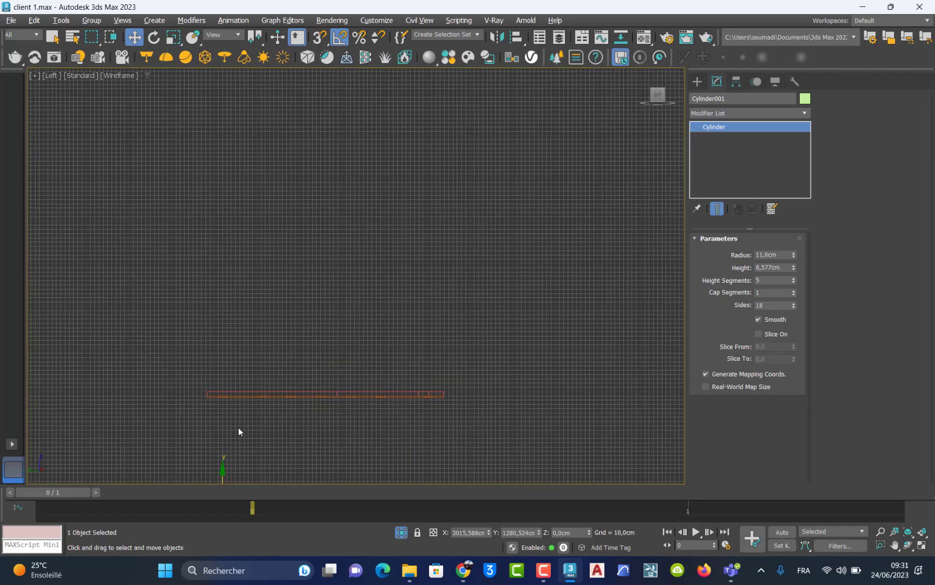
middle_drag(246, 438, 247, 356)
scroll(248, 356, up, 3)
drag(223, 414, 236, 254)
scroll(240, 277, up, 4)
scroll(200, 314, up, 3)
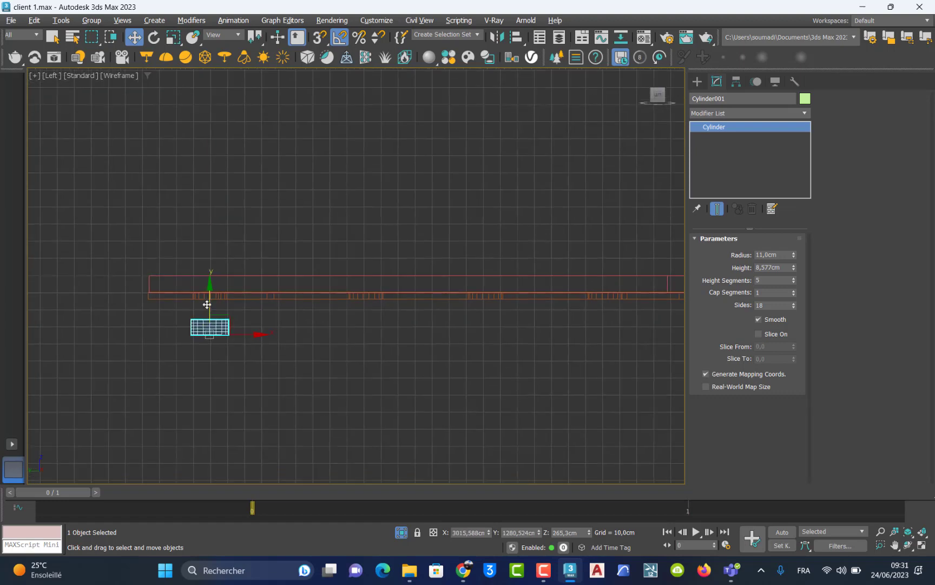
drag(212, 304, 212, 276)
scroll(214, 303, up, 4)
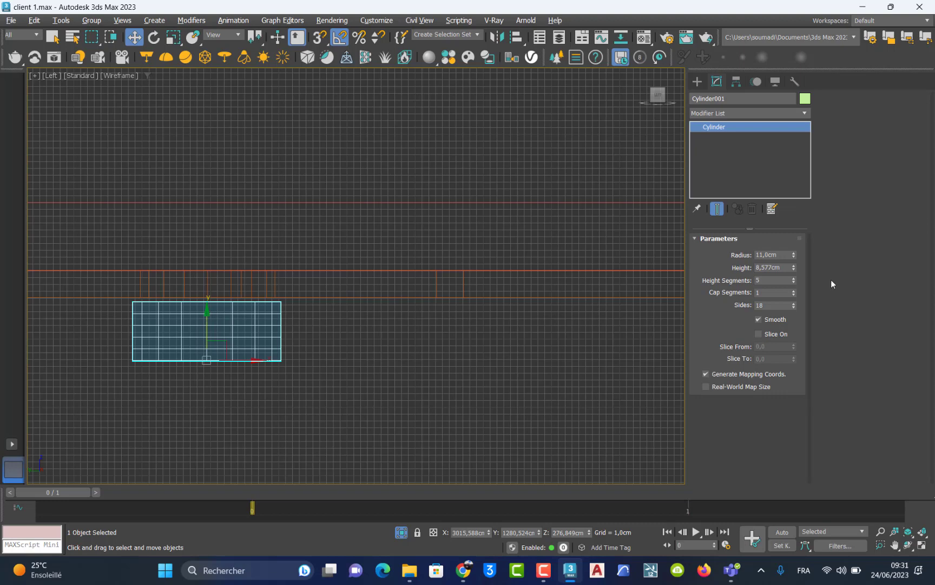
Set the cylinder's height to 2 cm.
drag(787, 267, 772, 267)
text(2)
key(Return)
scroll(433, 139, up, 2)
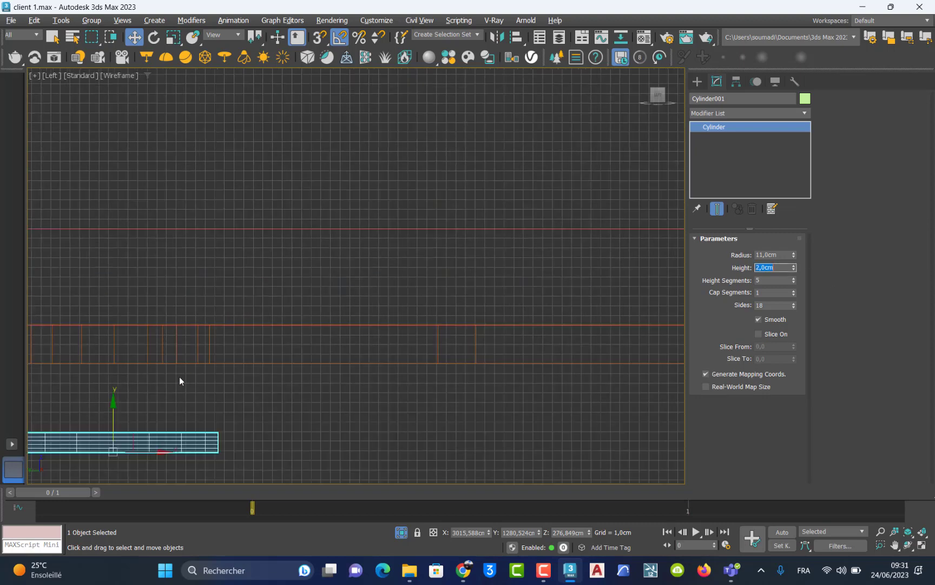
Raise the cylinder to about Z 284 cm so it meets the underside of the false ceiling, and check the fit in Perspective.
middle_drag(168, 390, 367, 336)
drag(313, 351, 319, 282)
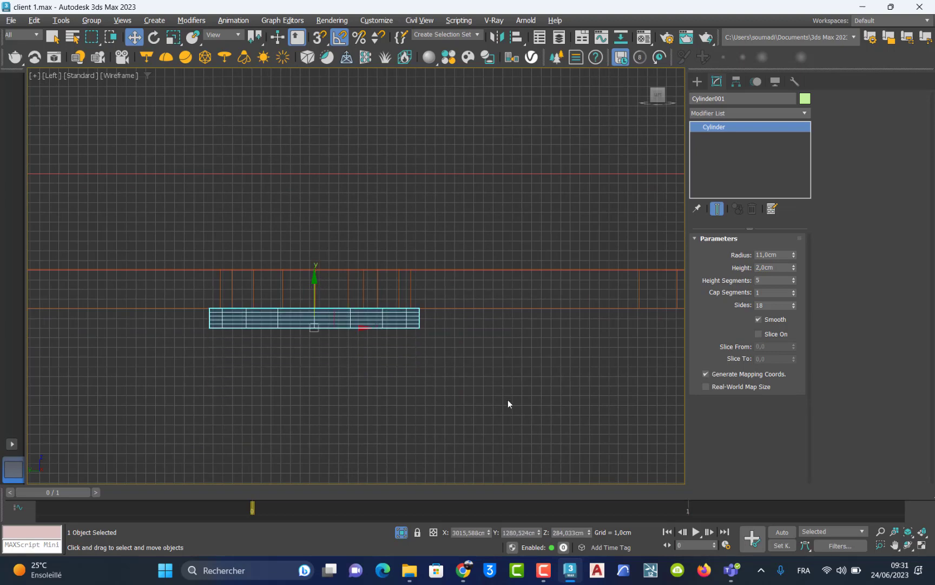
key(alt+w)
alt+middle_drag(522, 422, 497, 392)
key(alt+w)
scroll(372, 346, up, 3)
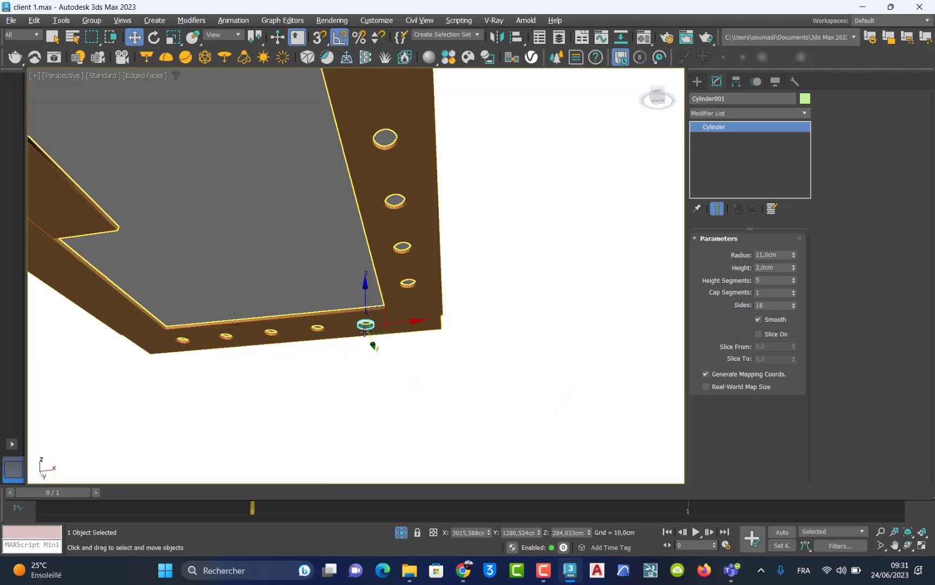
scroll(364, 331, up, 4)
mouse_move(365, 332)
middle_down()
mouse_move(389, 330)
mouse_move(411, 303)
mouse_move(406, 312)
middle_up()
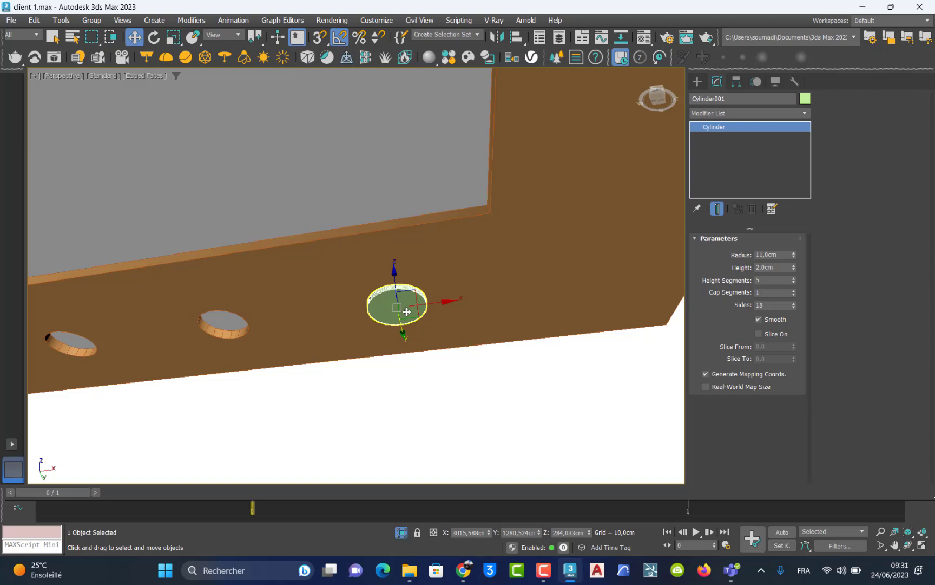
Assign the pink Material #13 to the spotlight cylinder.
click(406, 311)
key(m)
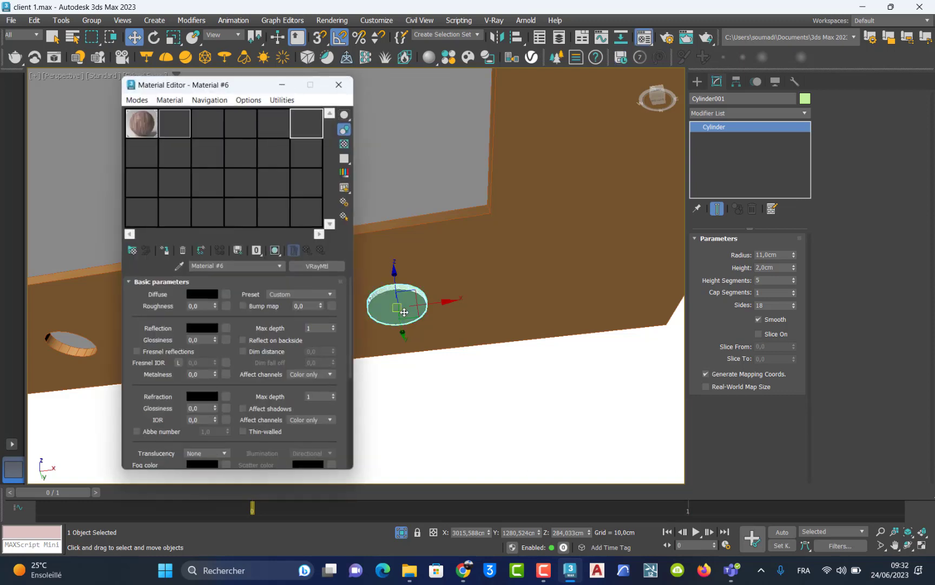
click(180, 157)
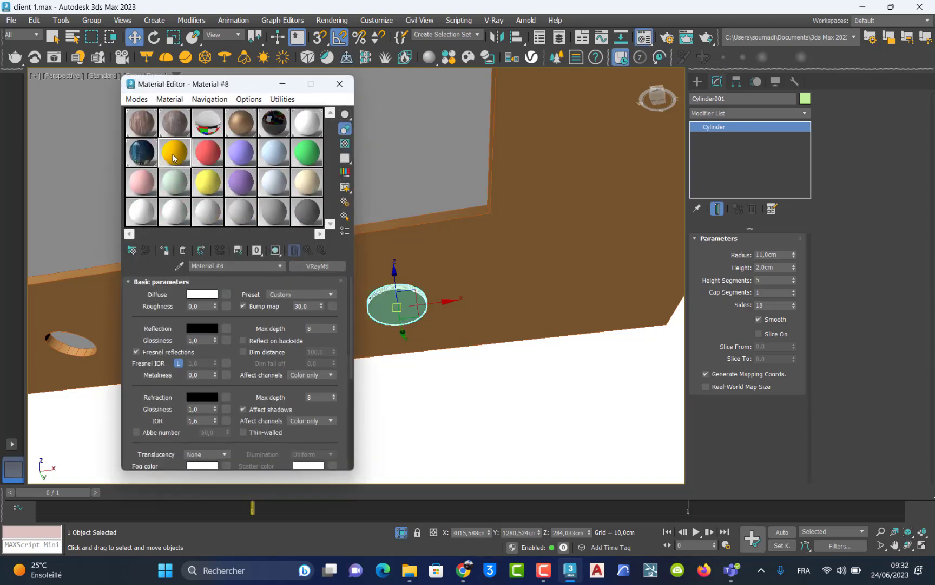
click(139, 186)
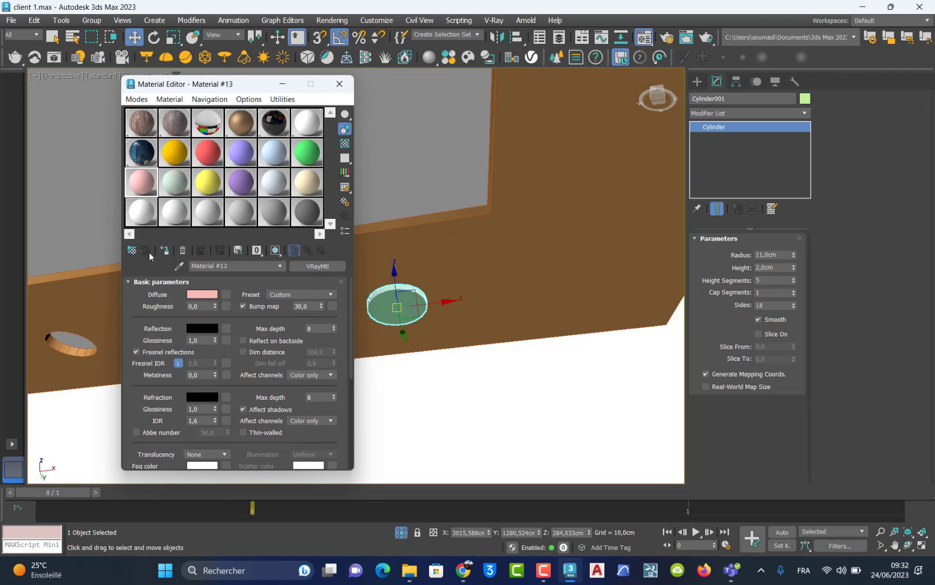
click(163, 252)
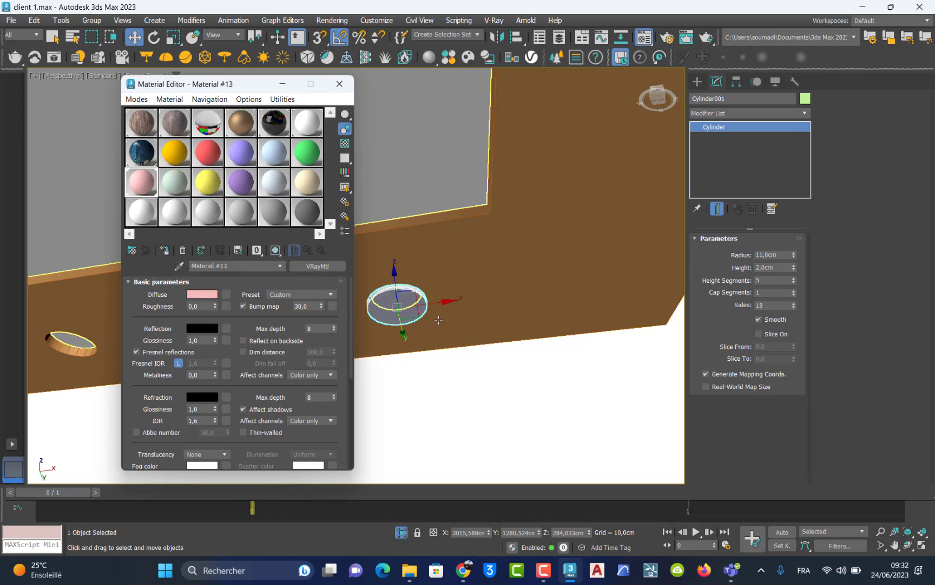
Assign the white Material #6 to the false ceiling.
click(547, 266)
click(301, 129)
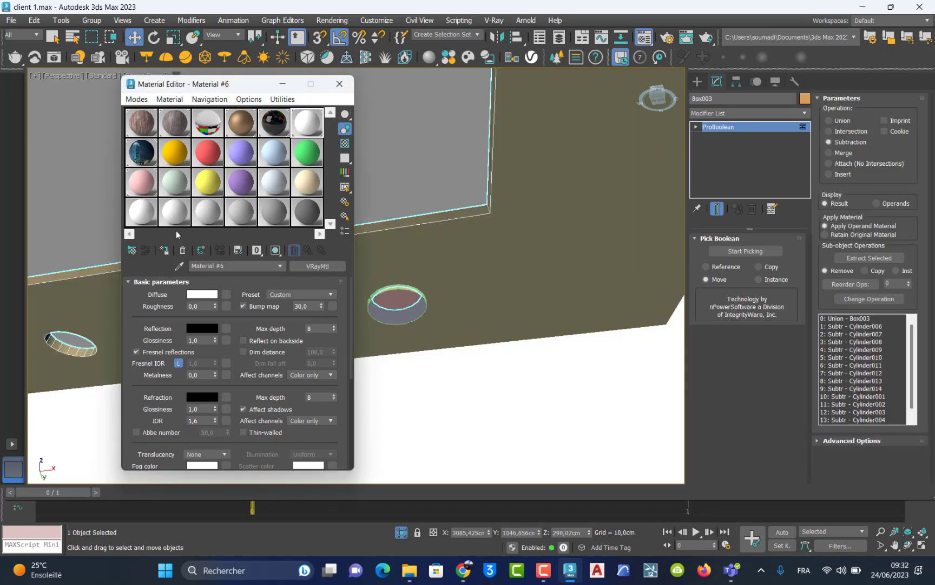
click(420, 179)
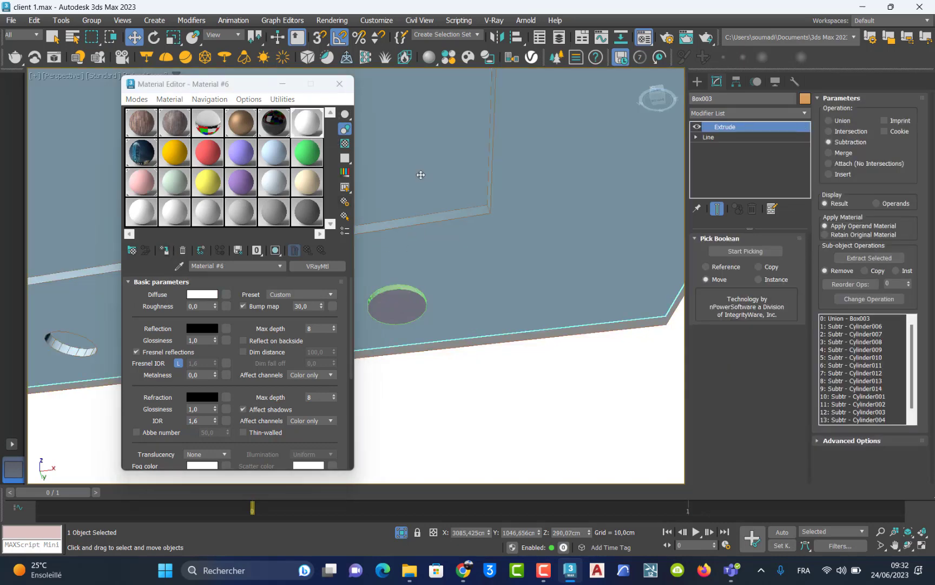
Select the spotlight cylinder and set Material #6's refraction color to white to make it transparent.
click(410, 300)
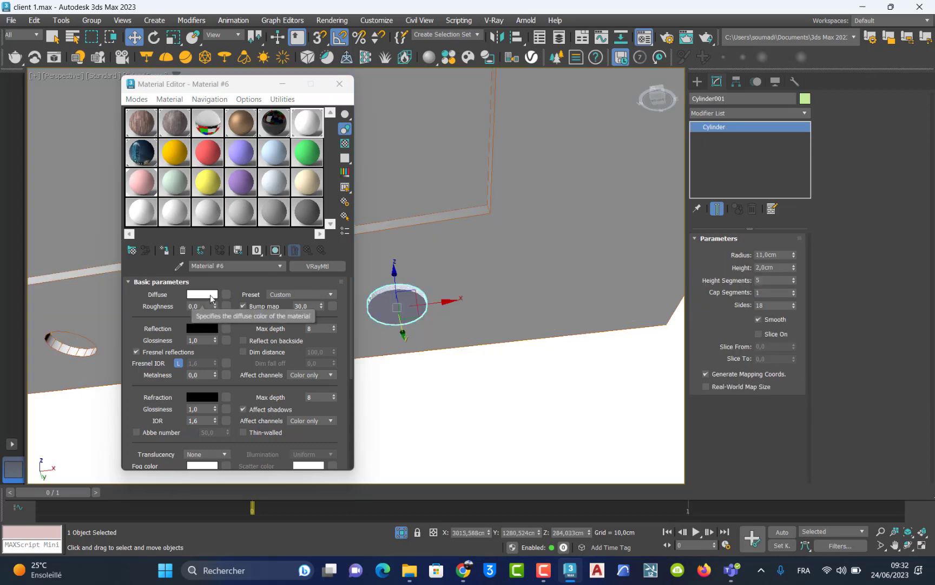
click(202, 397)
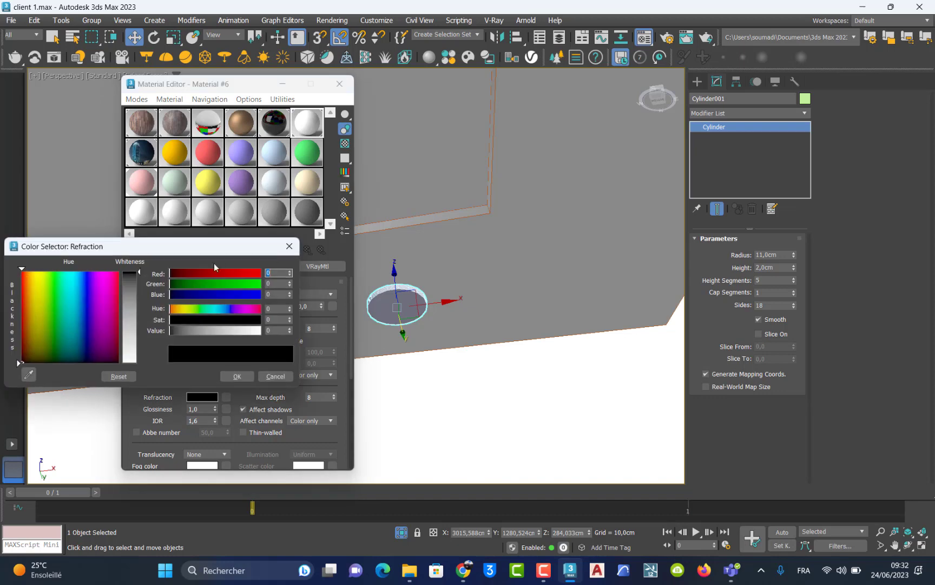
drag(142, 272, 139, 365)
click(234, 376)
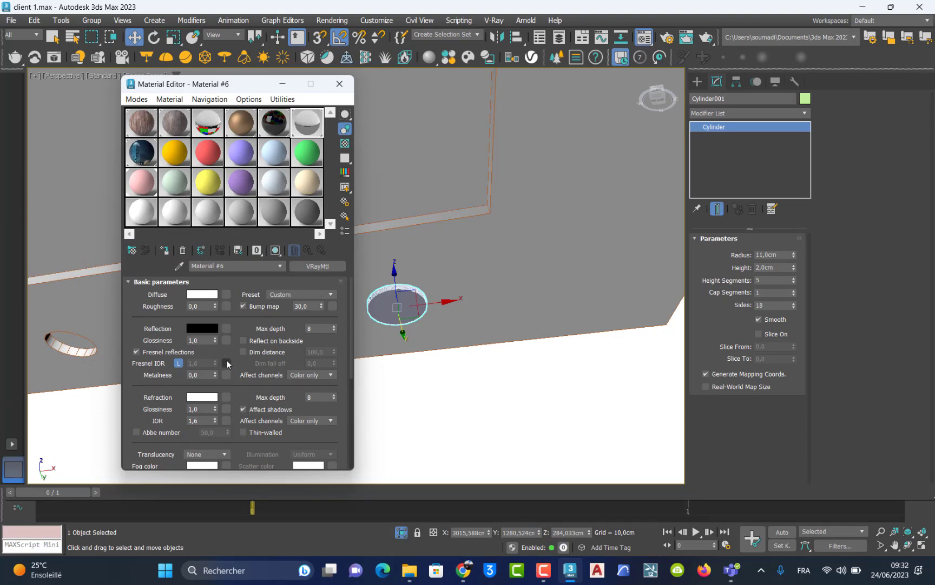
drag(234, 354, 259, 449)
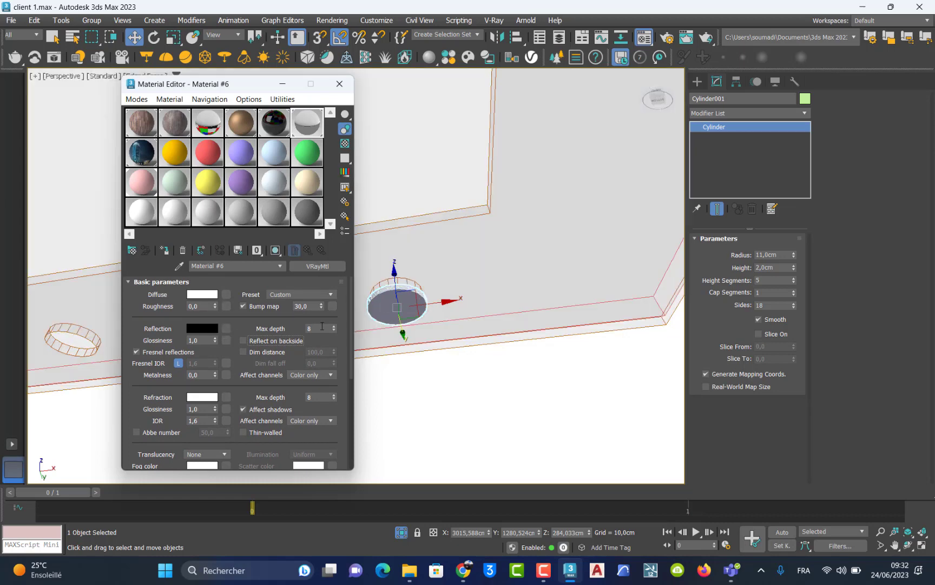
Reselect the spotlight cylinder and set Material #6's reflection color to a very dark grey of about 12.
click(396, 281)
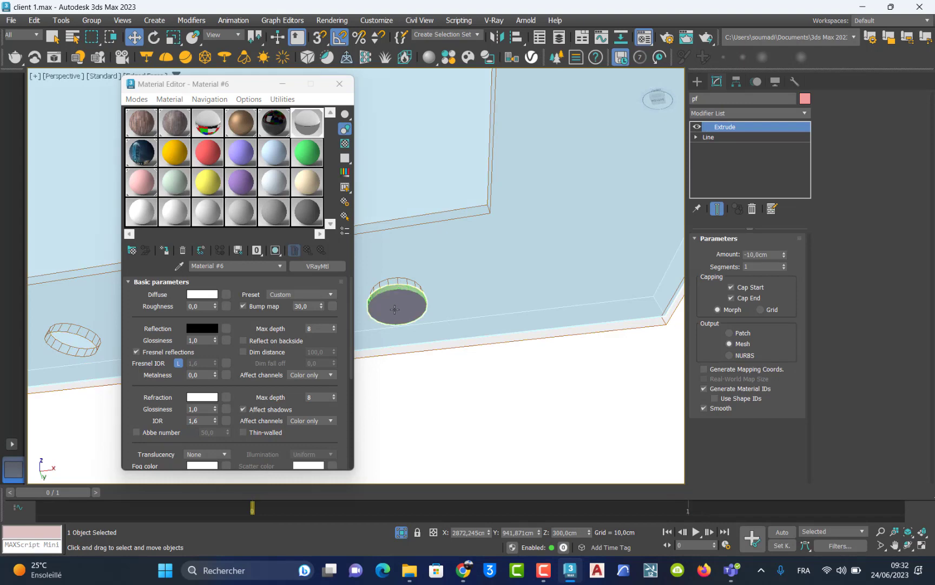
click(393, 307)
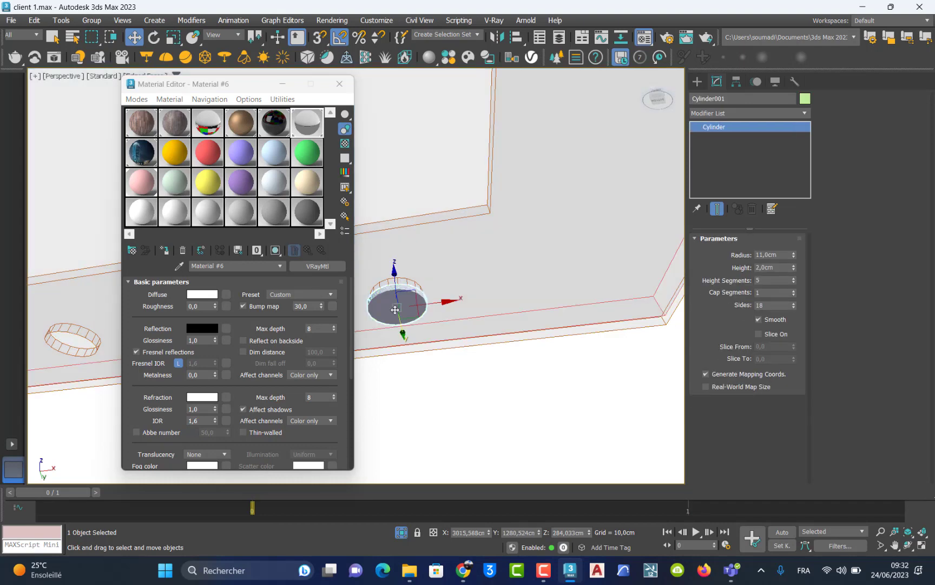
click(207, 328)
drag(140, 203, 139, 207)
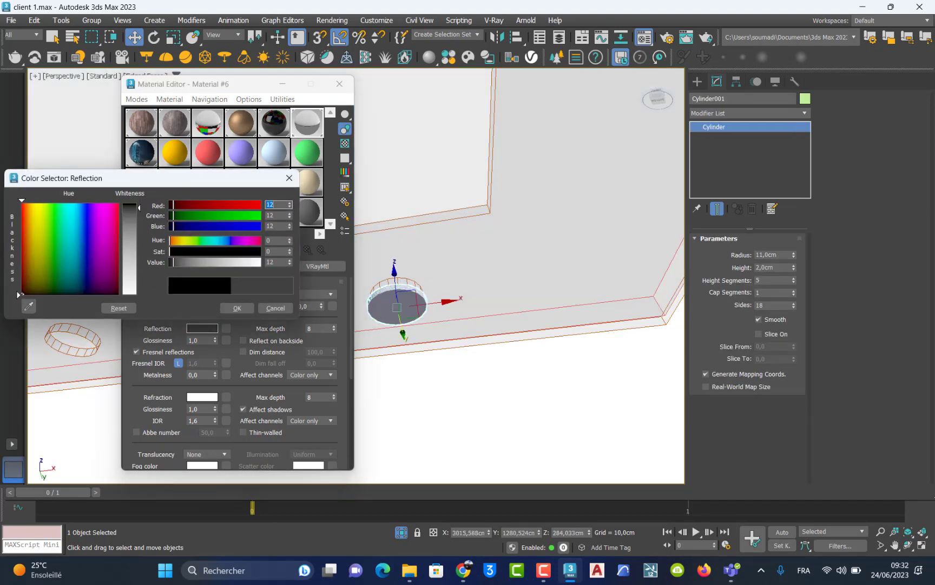
click(228, 308)
Darken Material #6's diffuse color to a grey with a value of 46.
click(203, 294)
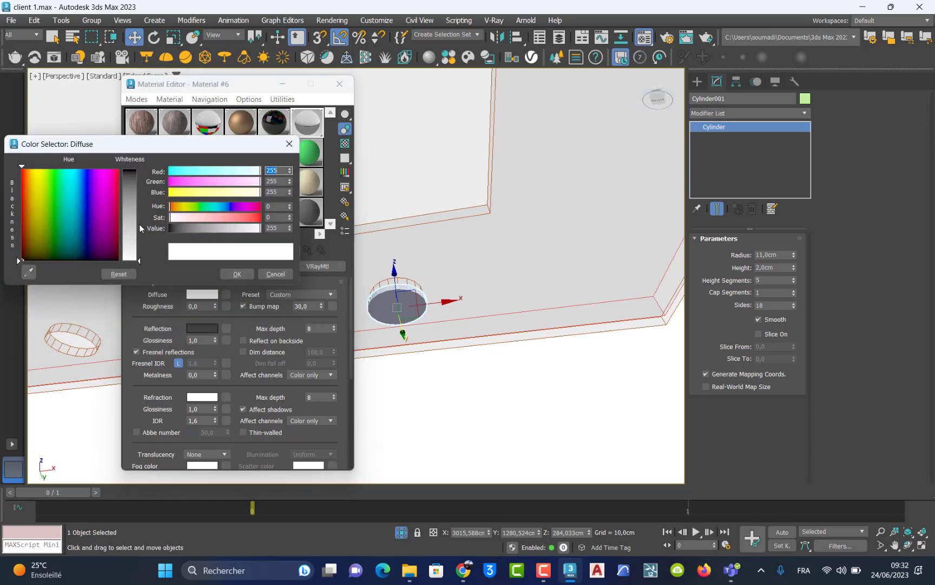
drag(139, 258, 139, 188)
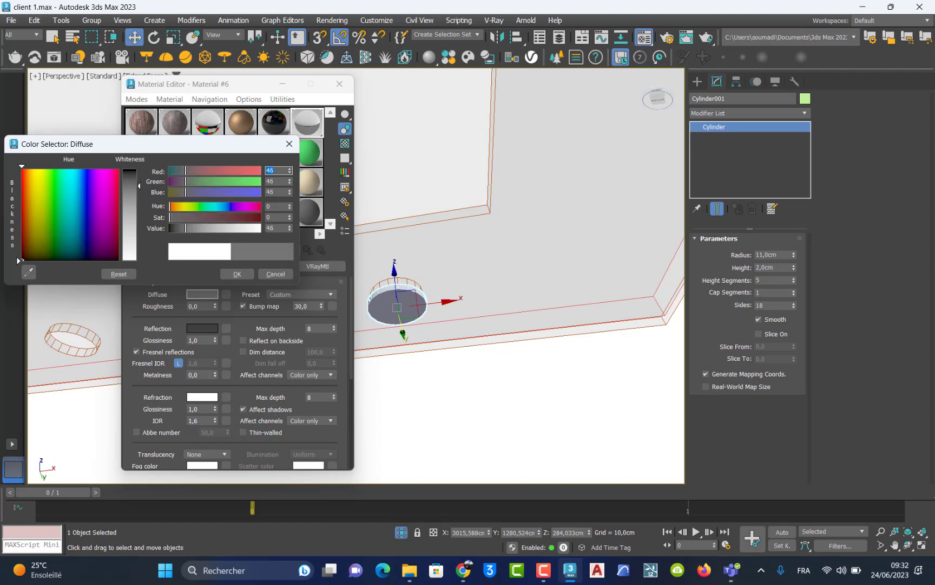
click(236, 274)
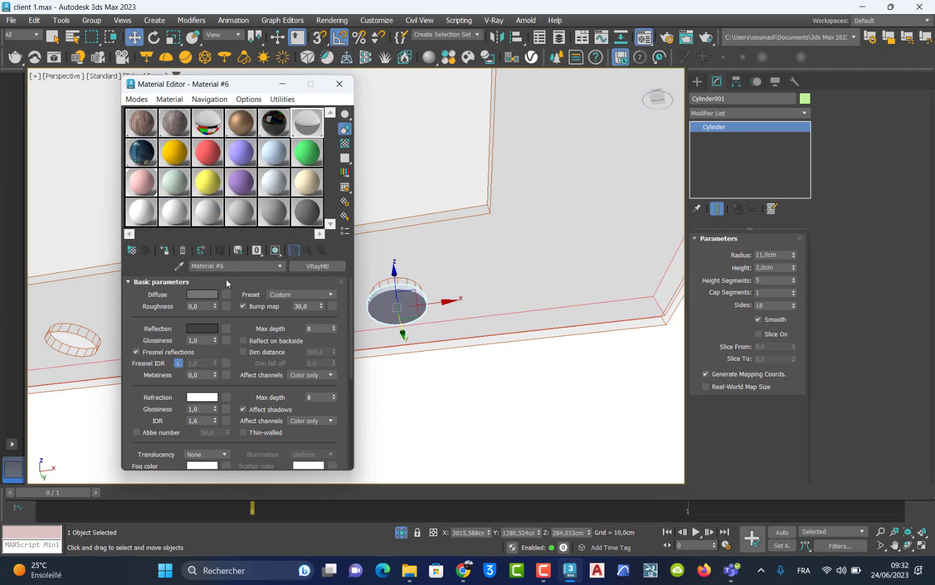
click(203, 294)
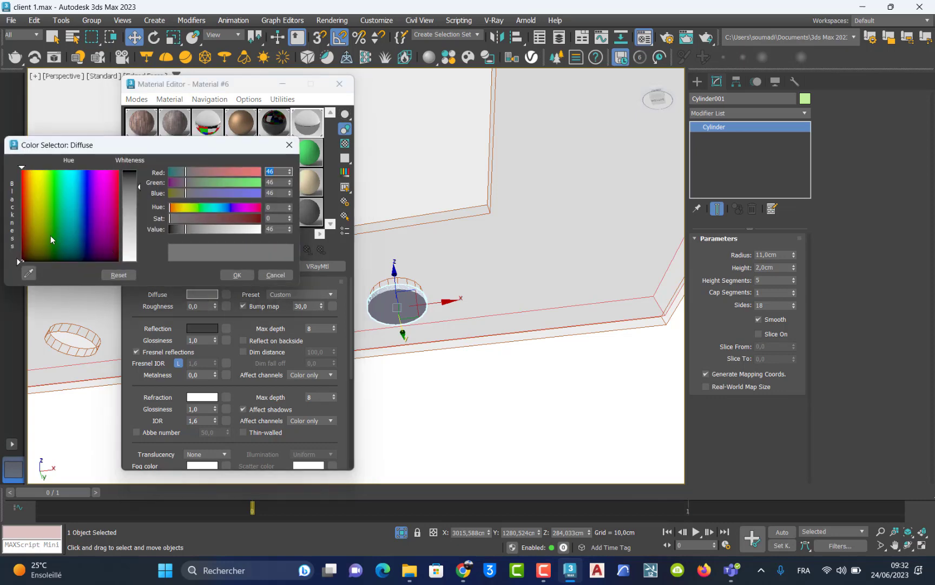
drag(46, 235, 40, 230)
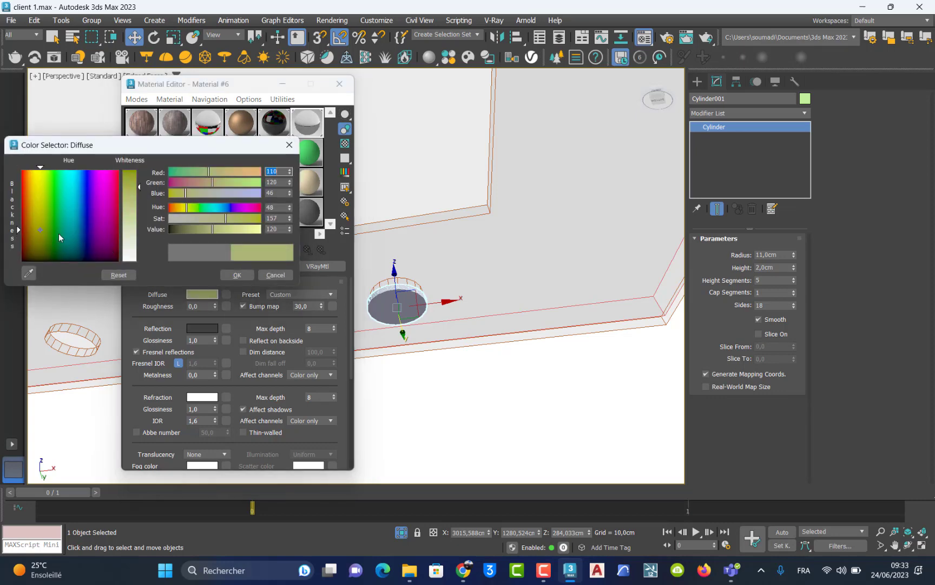
click(275, 274)
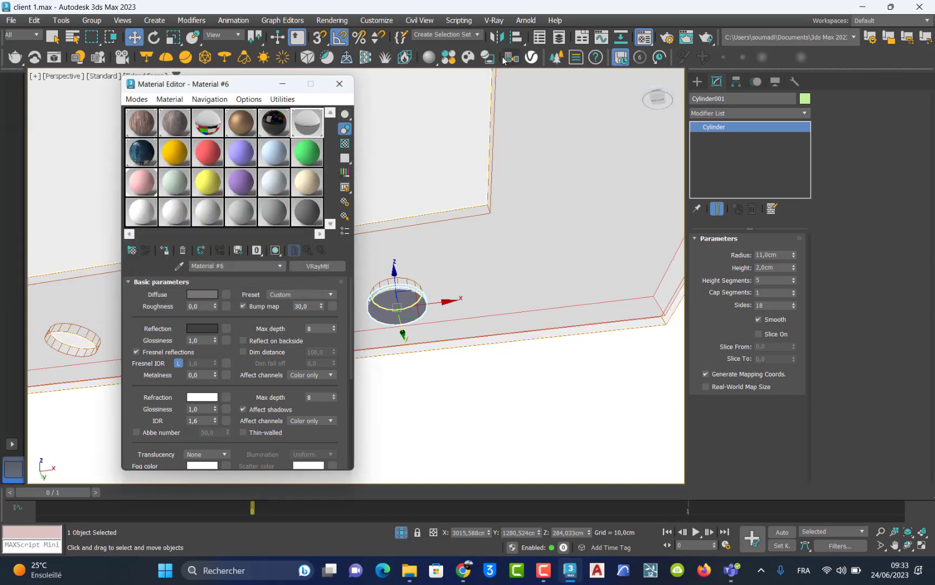
Add the Glass material from the V-Ray material library's Glass category to the material editor.
click(449, 57)
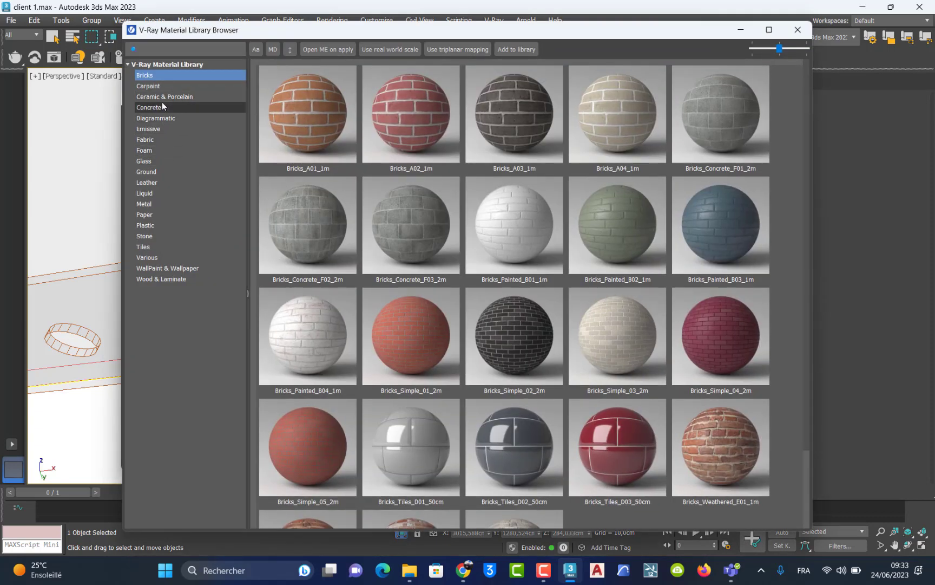
click(158, 160)
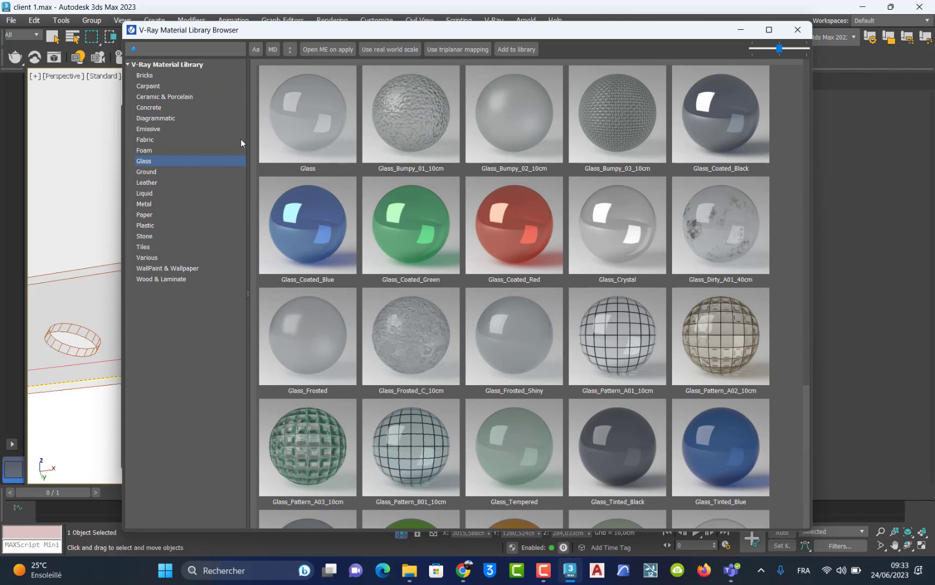
right_click(312, 127)
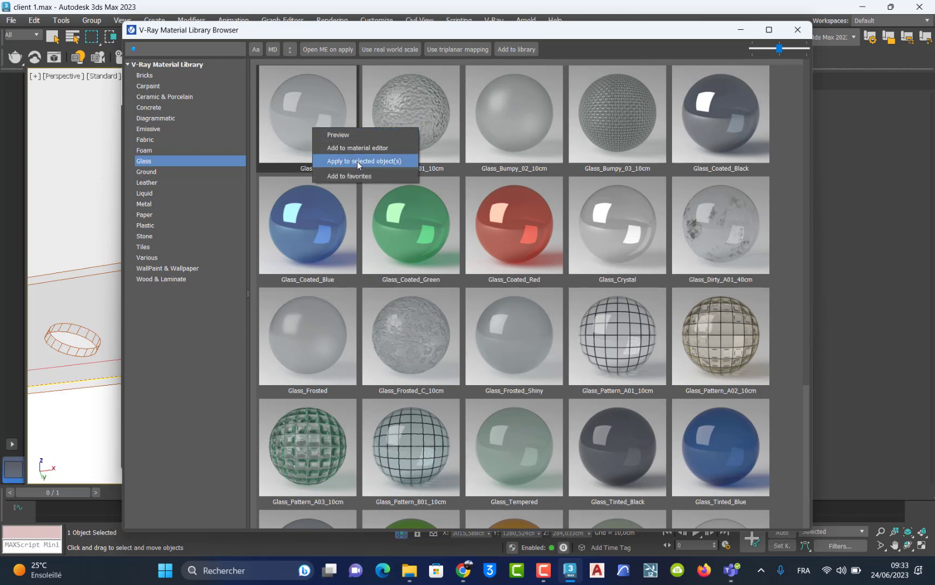
click(350, 149)
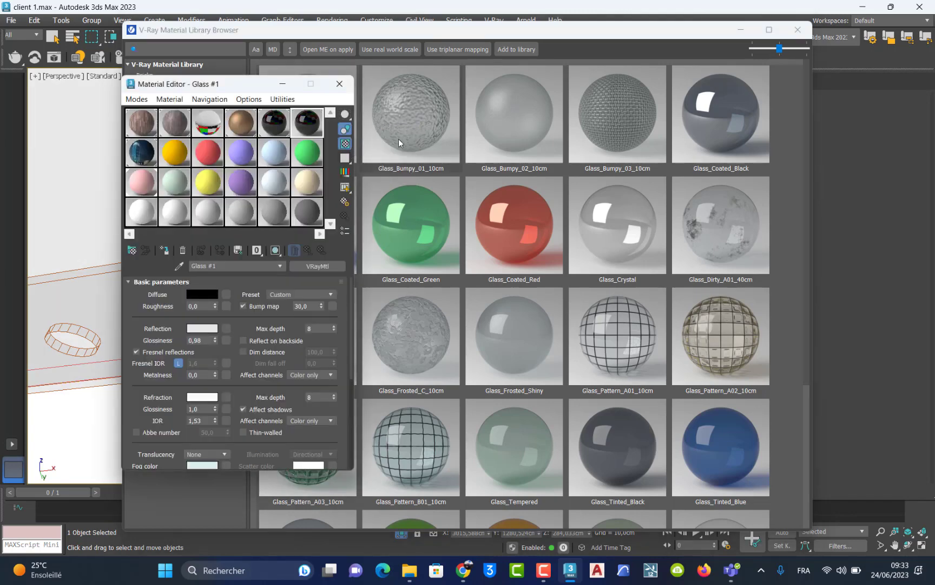
click(797, 30)
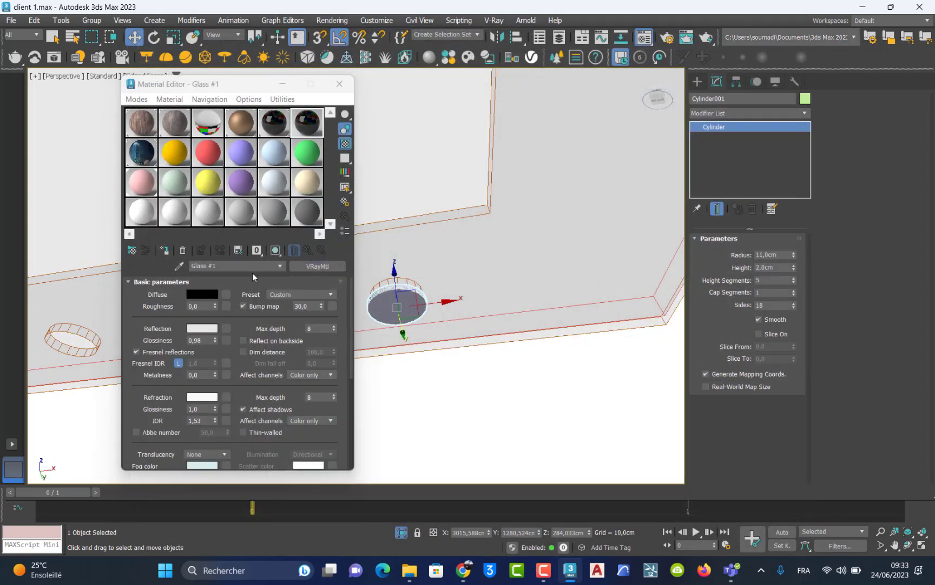
Check the Glass material's refraction color and close the material editor.
click(198, 398)
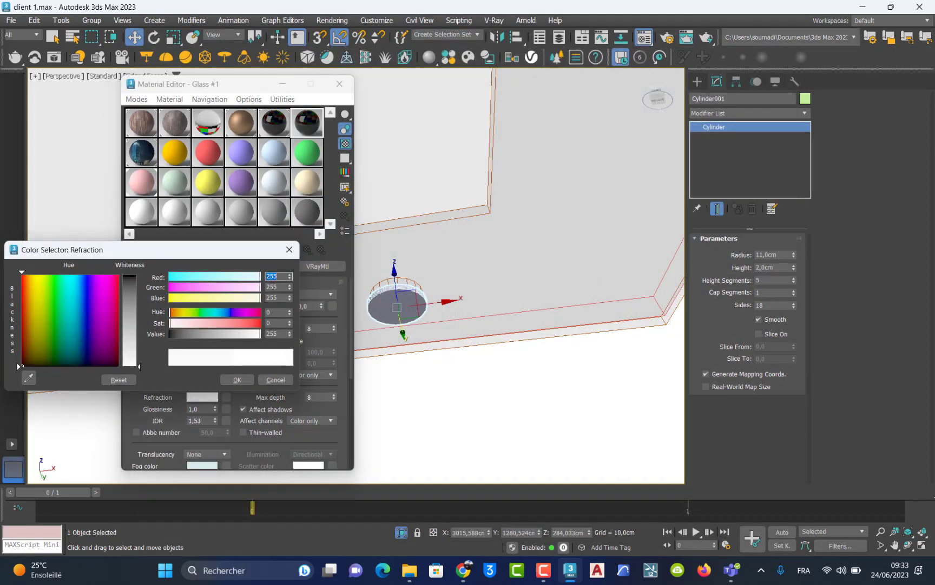
click(234, 380)
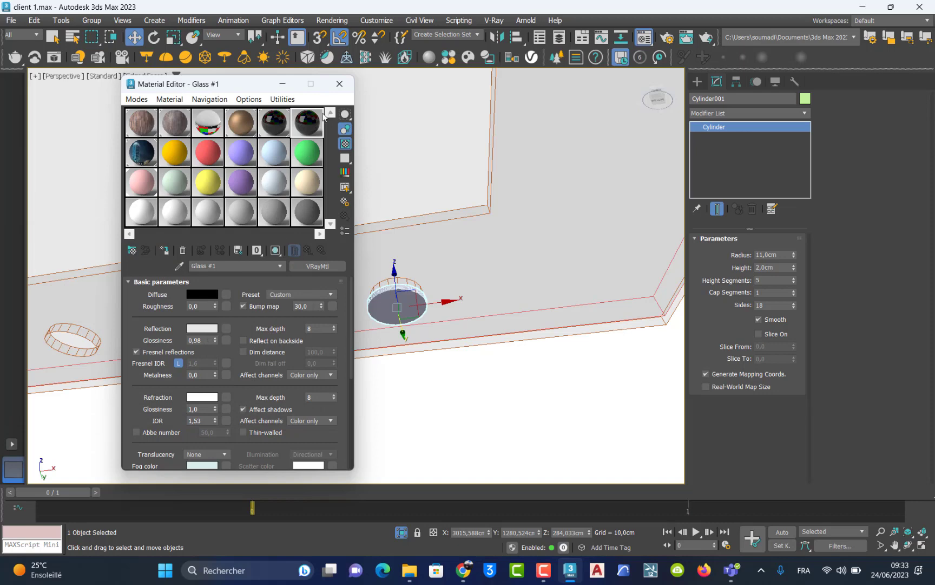
click(339, 85)
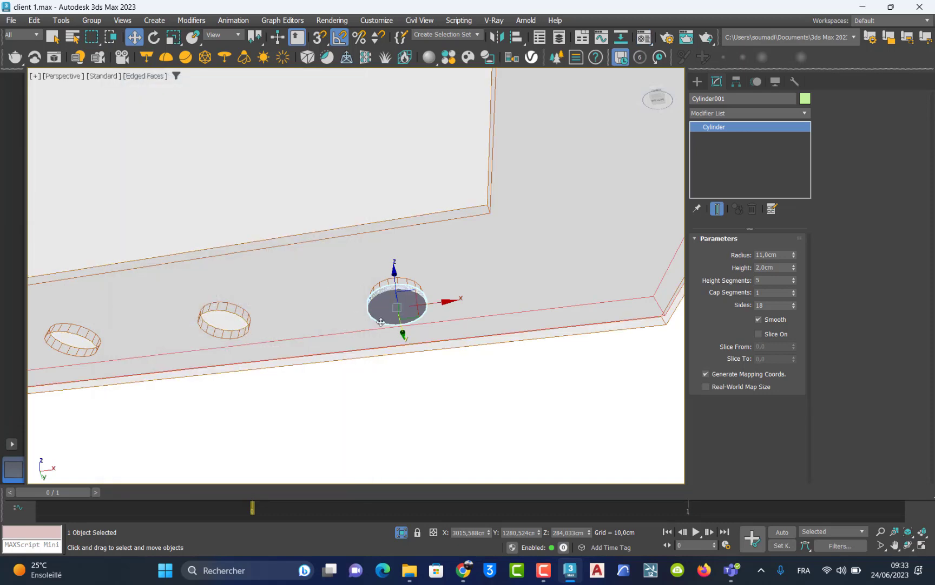
Preview an instance array of the spotlight cylinder in the Top view, using an incremental X move of -70 cm.
middle_drag(381, 324, 383, 327)
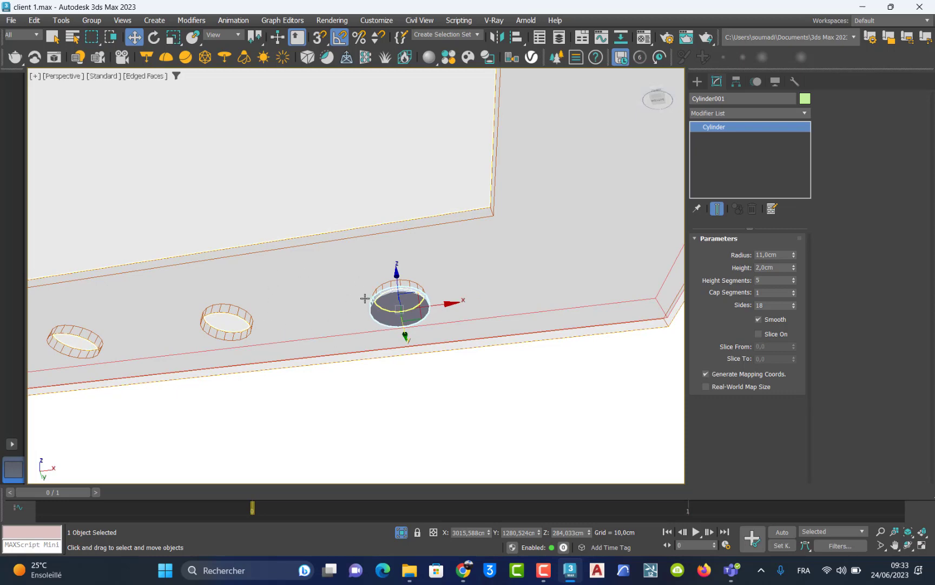
key(alt+w)
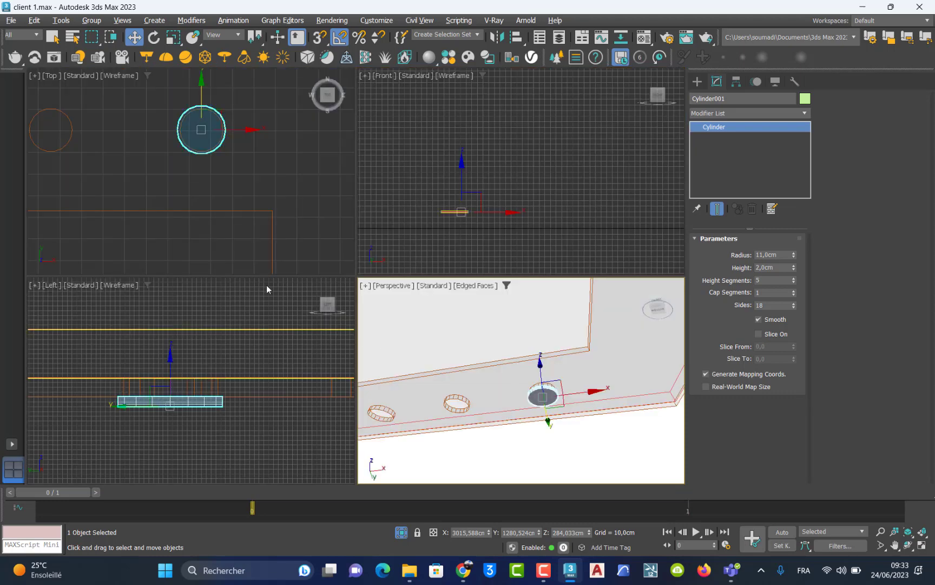
right_click(194, 188)
key(alt+w)
scroll(357, 252, down, 5)
middle_drag(355, 259, 415, 320)
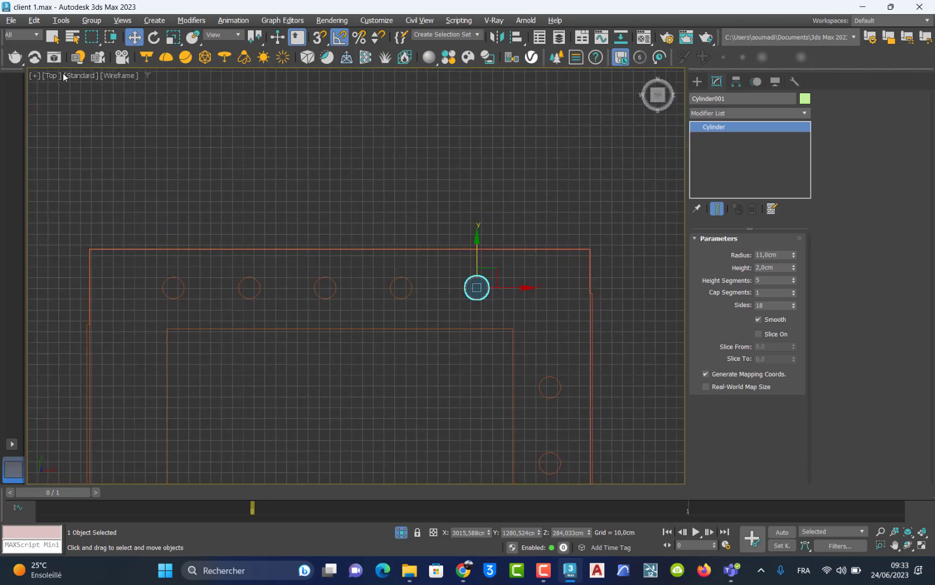
click(60, 21)
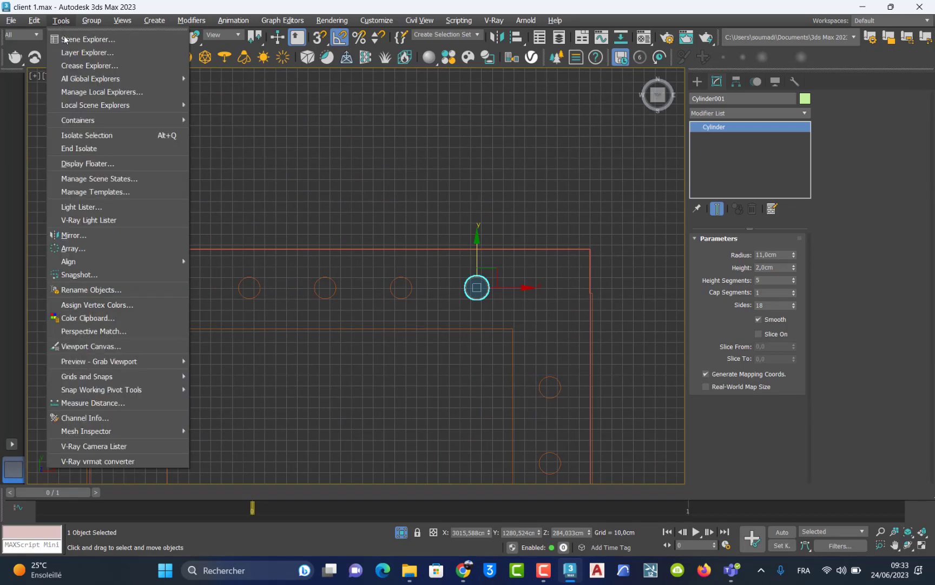
click(102, 248)
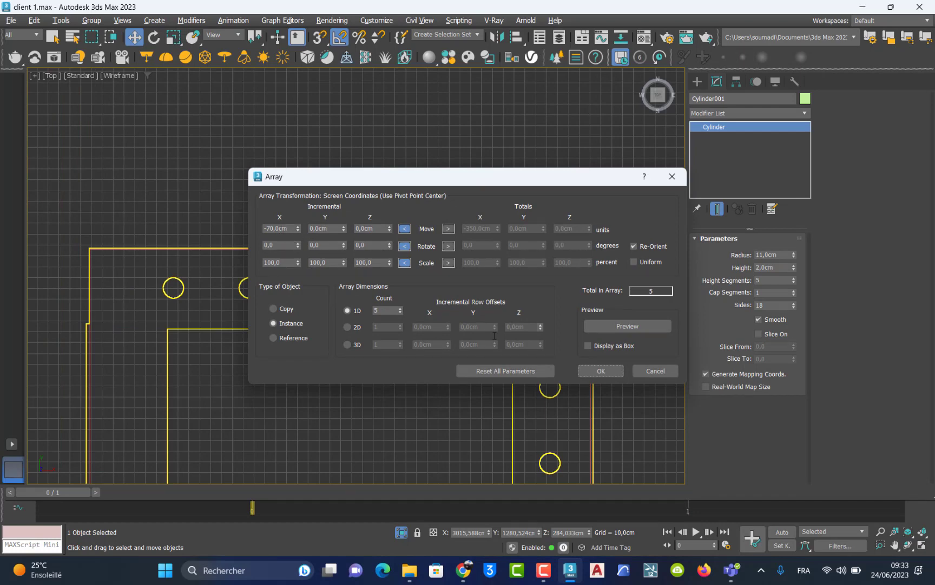
click(656, 327)
drag(477, 183, 629, 86)
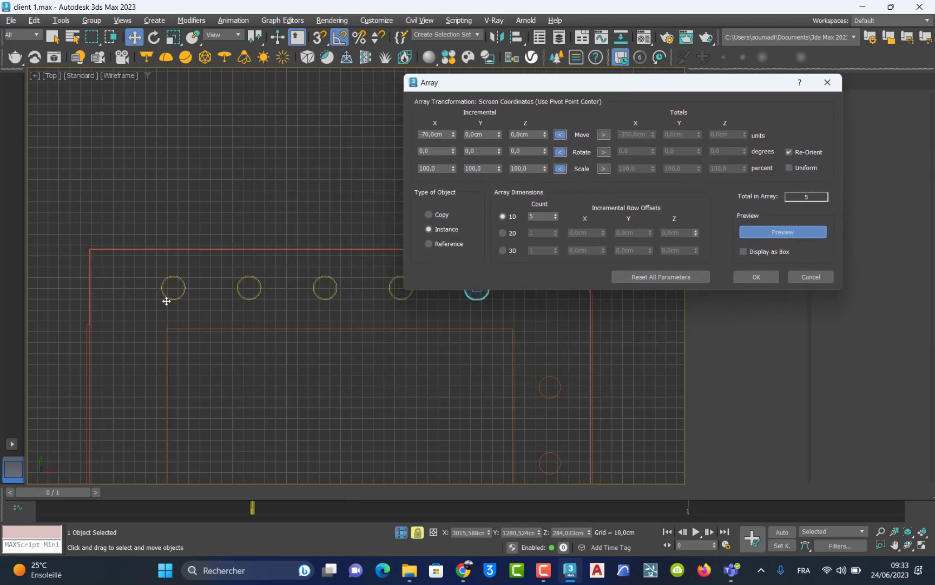
Settle the one-dimensional array count at 5 and create the row of instanced spotlight cylinders.
click(551, 219)
click(556, 219)
click(556, 216)
click(556, 216)
click(555, 219)
click(757, 277)
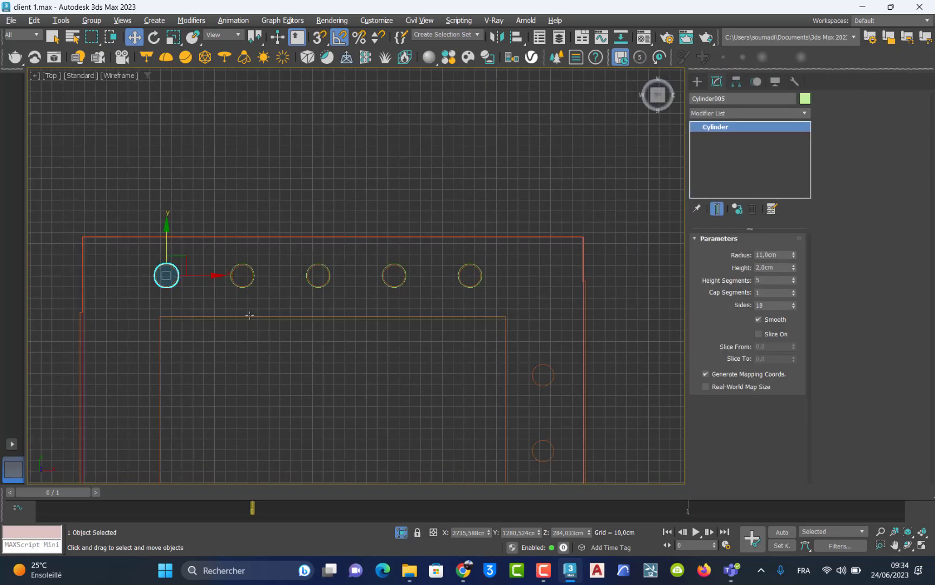
Inspect the arrayed spotlights in the Perspective view and select all five cylinders with Select Similar.
key(alt+w)
middle_drag(460, 422, 486, 412)
key(alt+w)
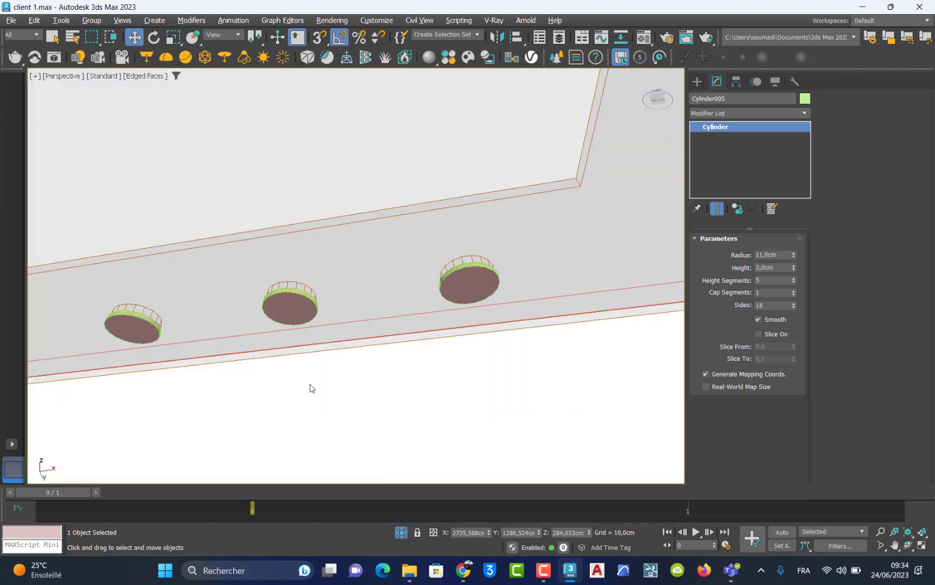
scroll(312, 388, down, 4)
middle_drag(330, 368, 407, 362)
scroll(279, 368, up, 4)
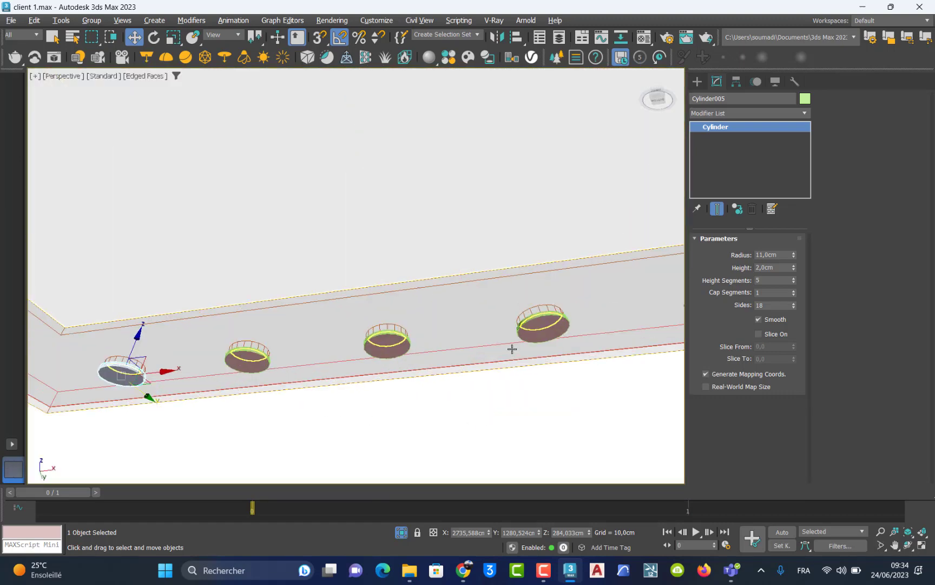
click(539, 333)
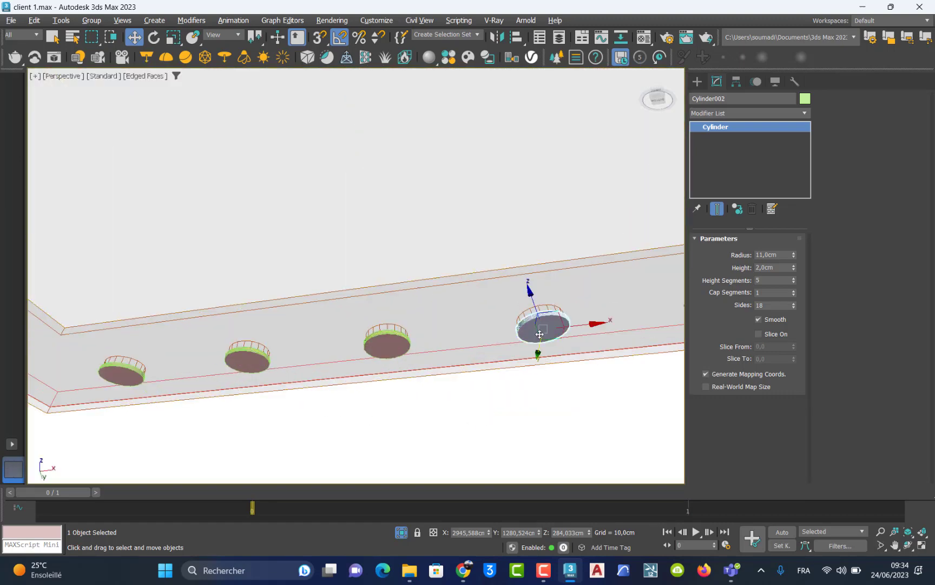
right_click(470, 406)
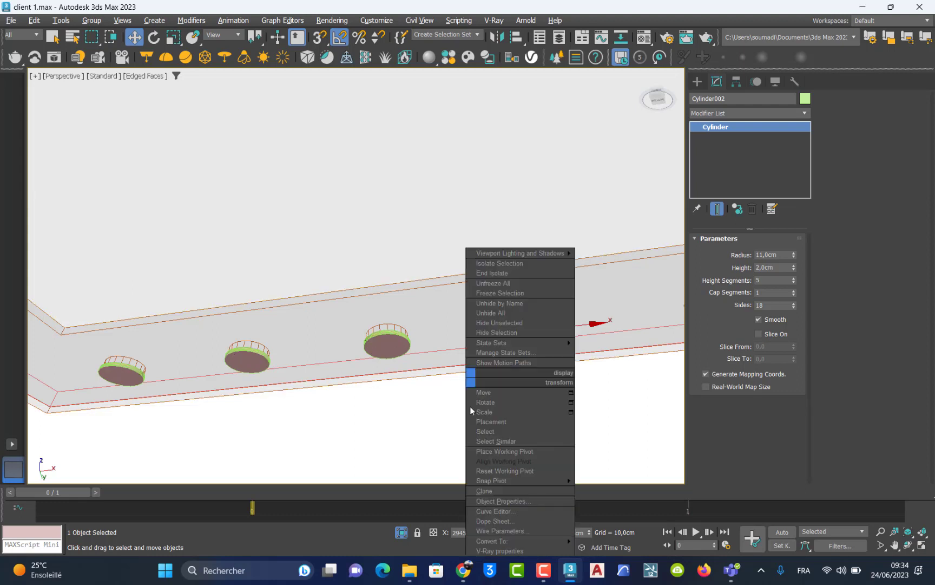
click(503, 443)
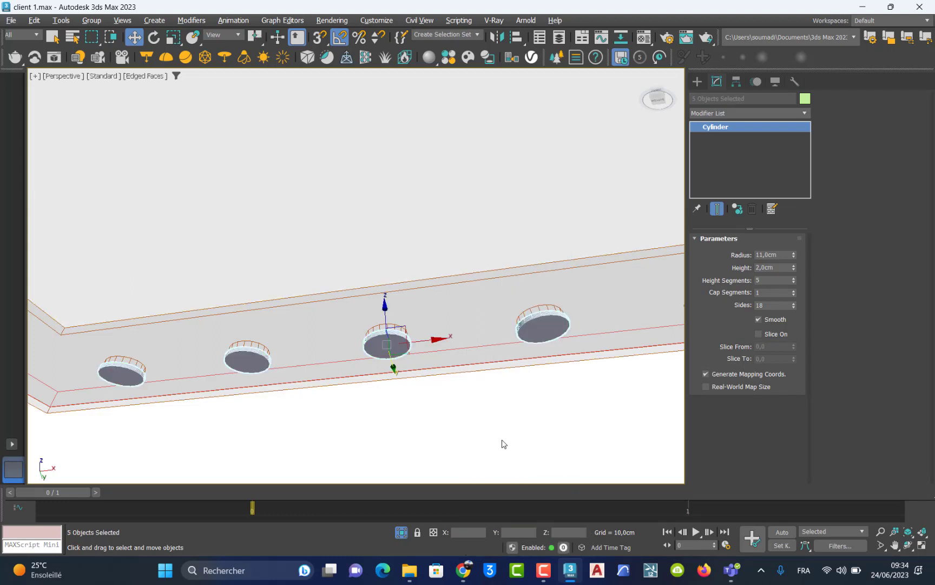
Clone the five selected cylinders along Y in the Top view as one instance set, over the ceiling's lower row of holes.
key(alt+w)
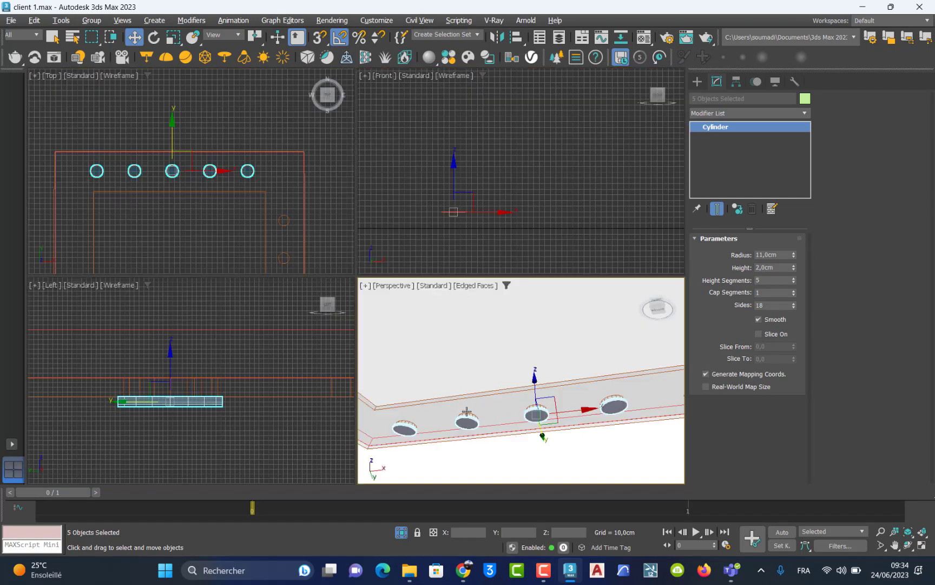
middle_drag(269, 263, 294, 212)
key(alt+w)
middle_drag(356, 325, 347, 284)
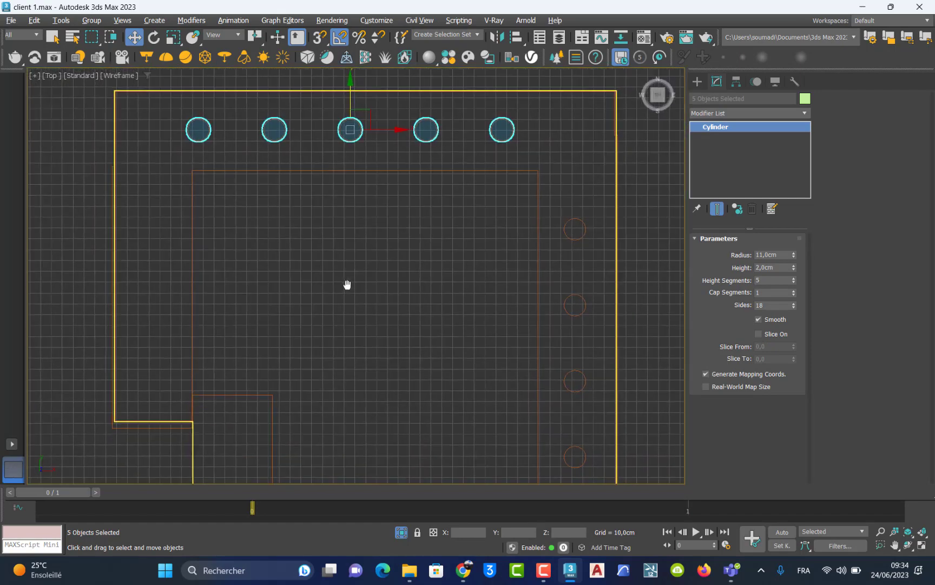
scroll(365, 320, down, 3)
middle_drag(365, 319, 309, 226)
scroll(298, 162, down, 2)
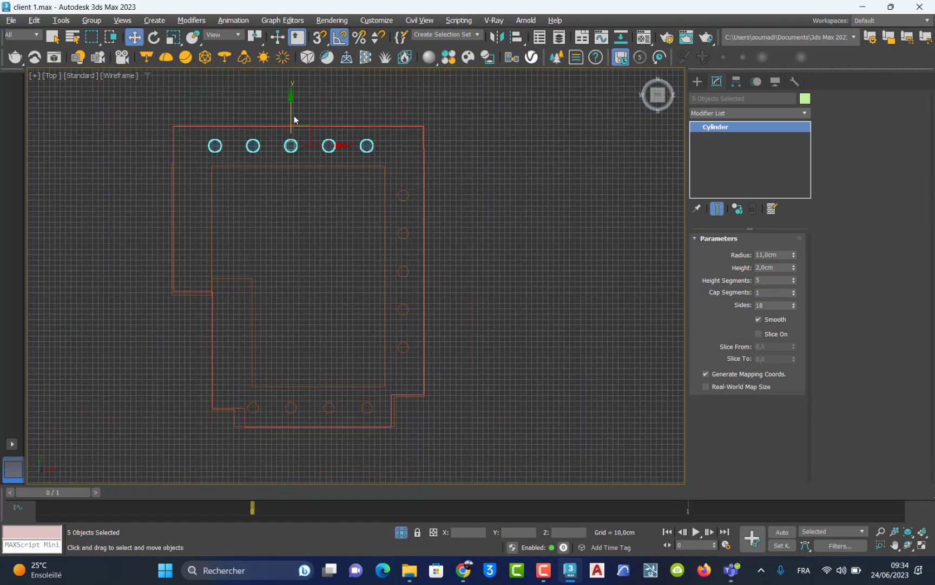
shift+drag(291, 111, 284, 372)
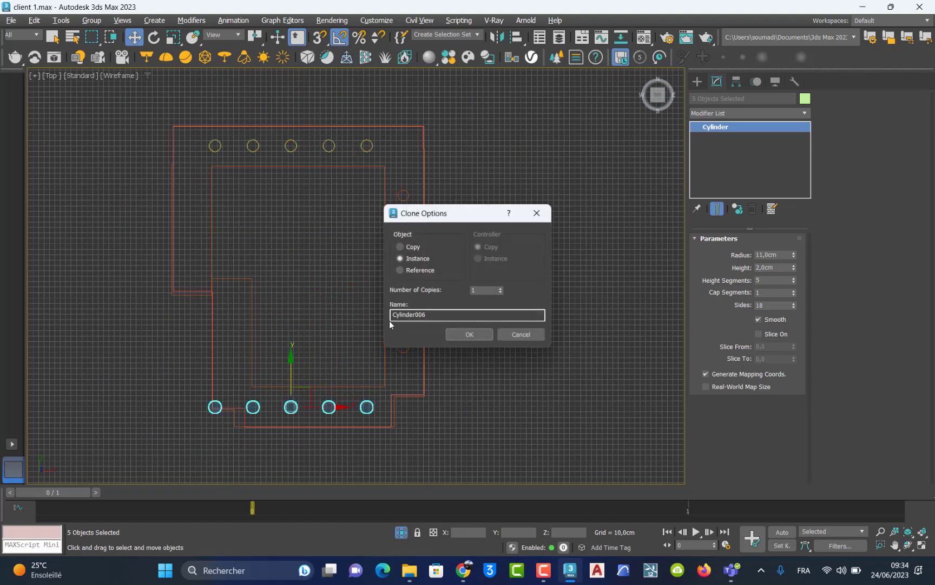
click(460, 333)
Nudge the cloned row about 1.4 cm in negative Y to centre the cylinders on the lower holes.
scroll(325, 379, up, 4)
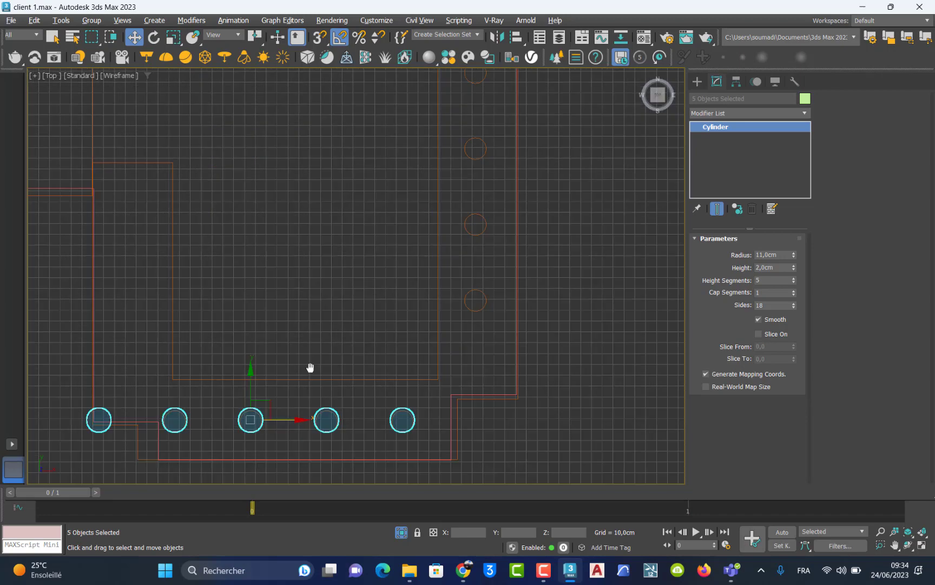
middle_drag(309, 368, 303, 252)
scroll(303, 253, up, 3)
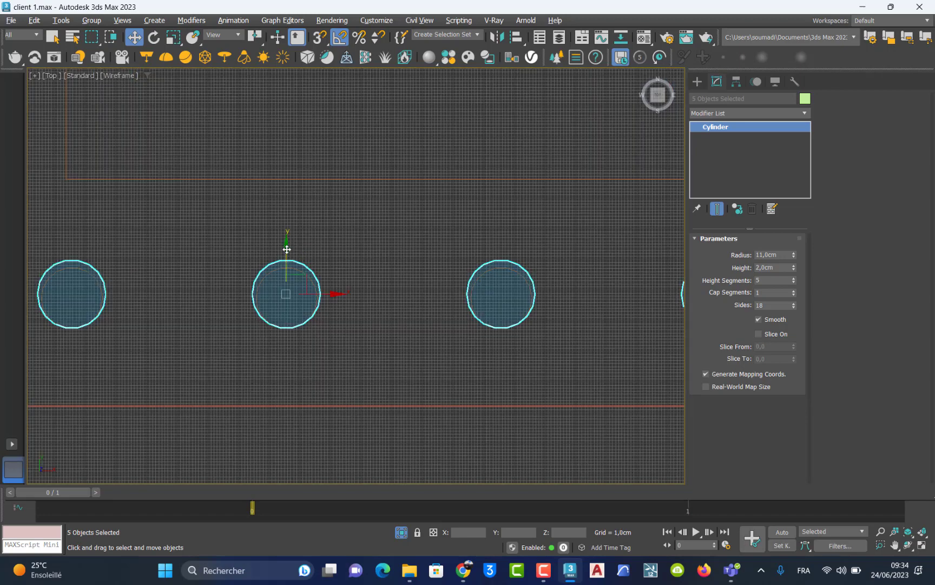
drag(287, 249, 288, 251)
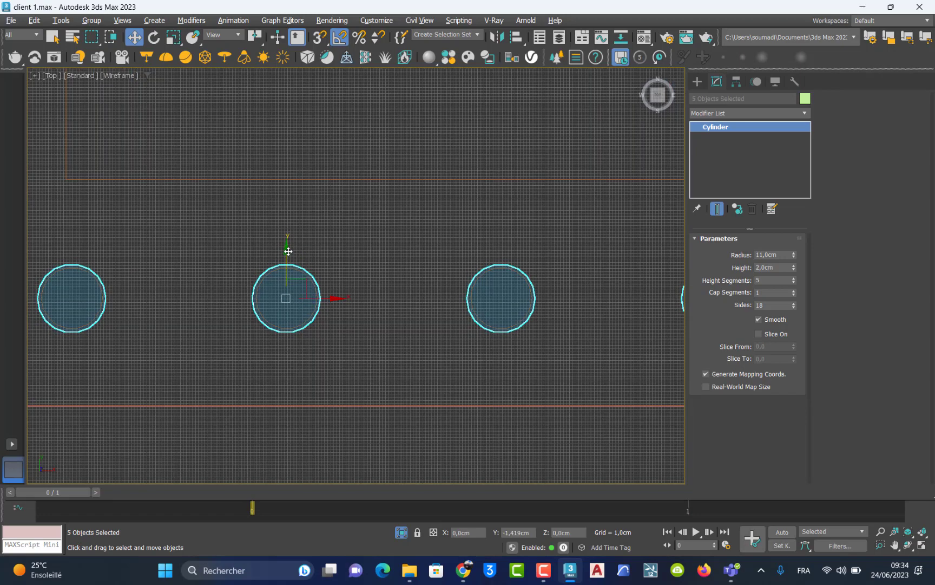
Delete the extra cylinder at the left end of the lower row, where the ceiling has no hole.
middle_drag(202, 280, 655, 307)
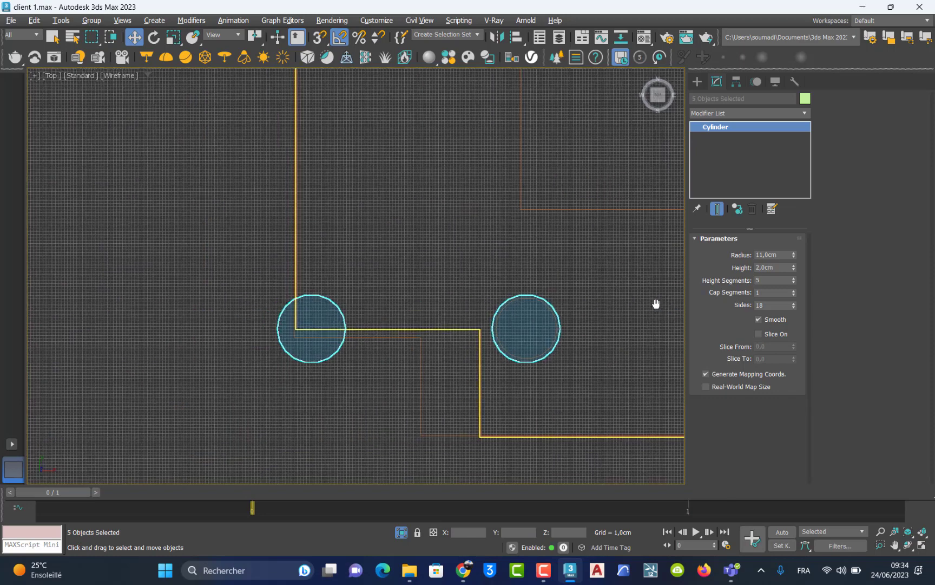
click(302, 360)
click(302, 390)
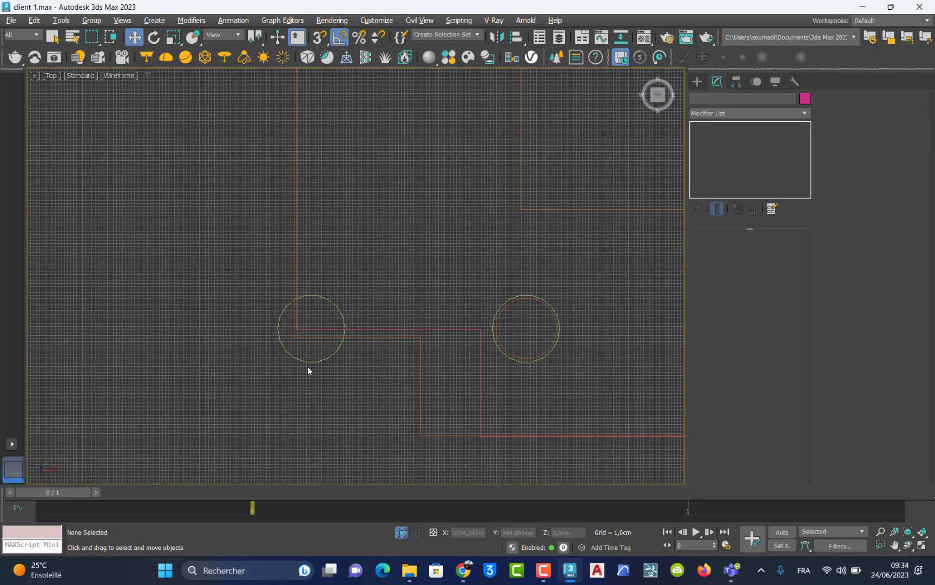
click(308, 362)
key(Delete)
scroll(308, 363, down, 4)
middle_drag(305, 327, 95, 355)
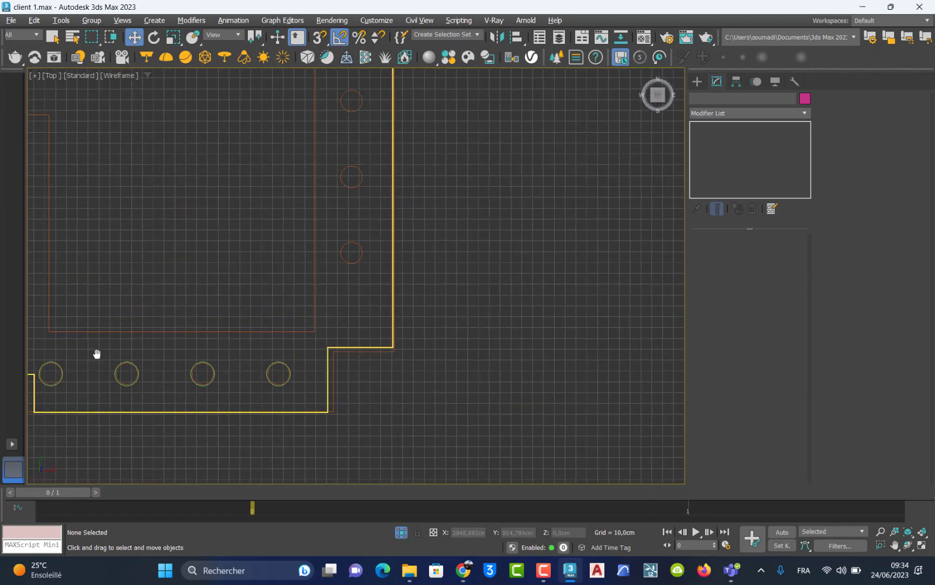
Select the five cylinders of the original upper row together in the Perspective view, leaving the ceiling unselected.
middle_drag(241, 169, 274, 390)
click(310, 80)
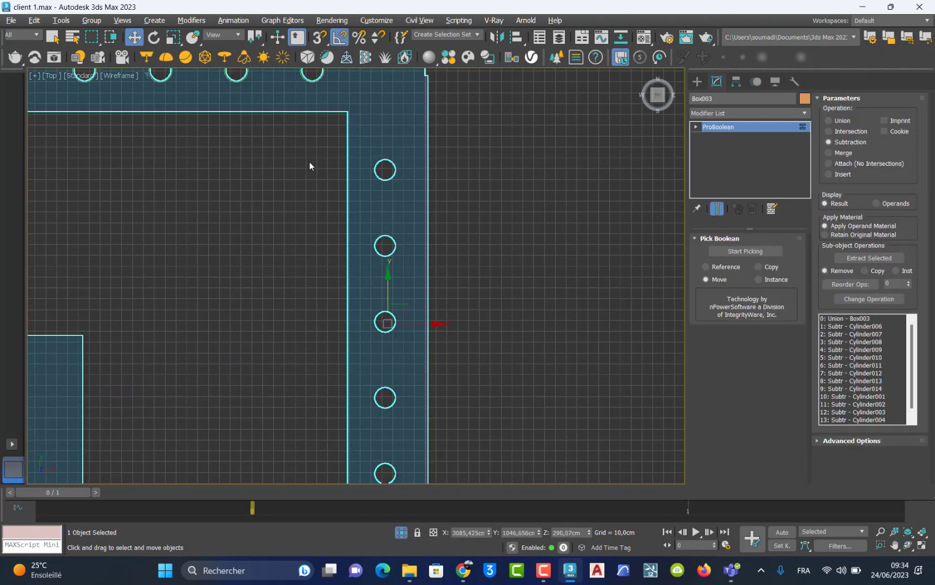
key(alt+w)
click(391, 353)
key(alt+w)
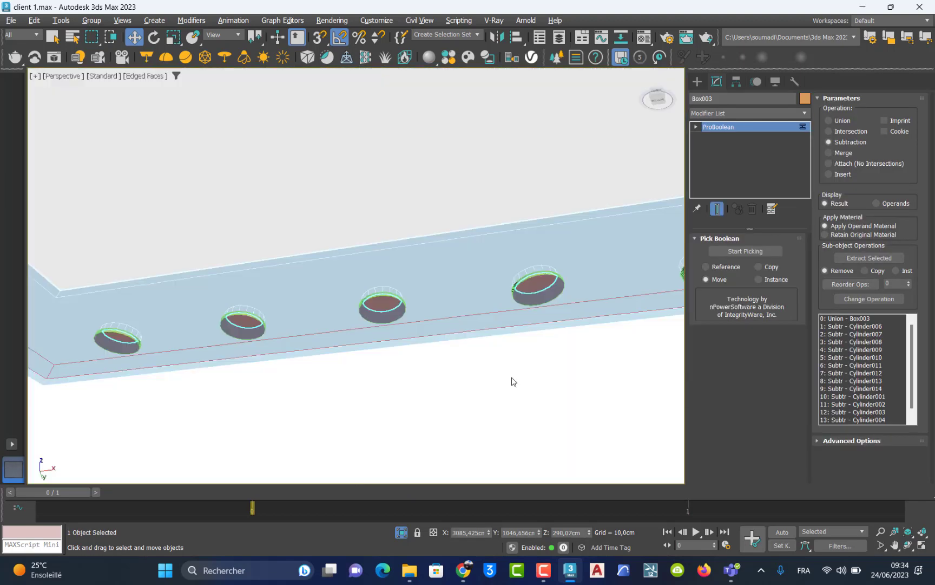
scroll(509, 382, down, 5)
alt+middle_drag(507, 384, 475, 338)
scroll(476, 339, up, 5)
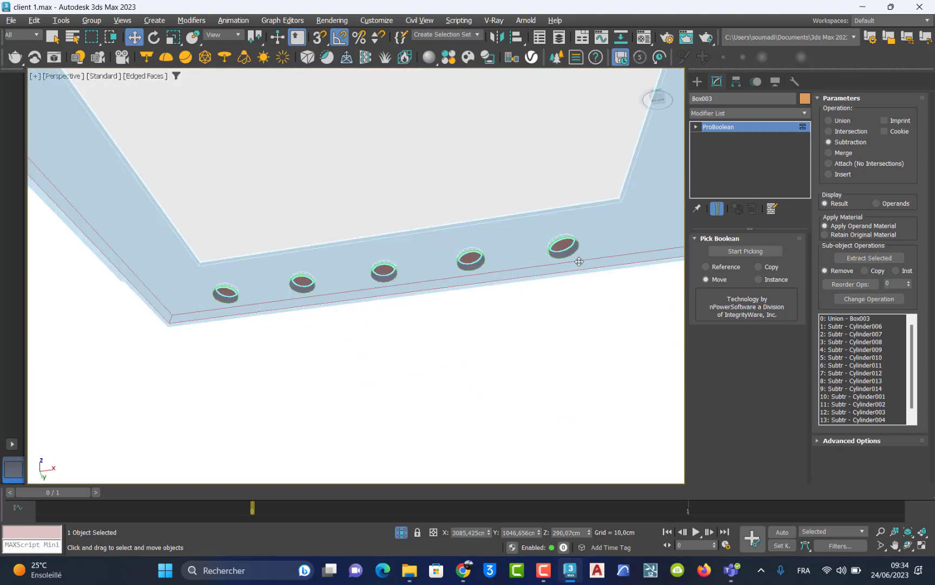
click(553, 313)
click(563, 247)
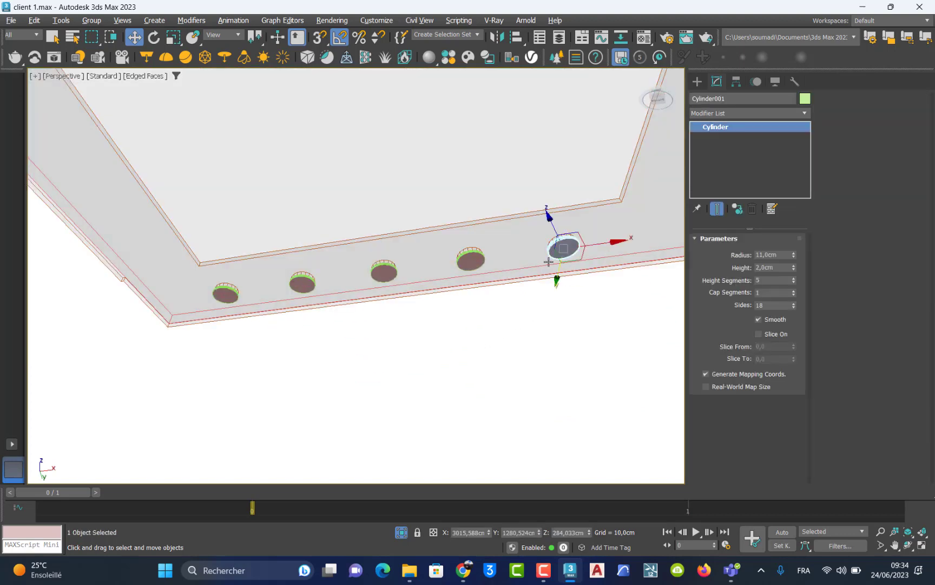
ctrl+click(475, 265)
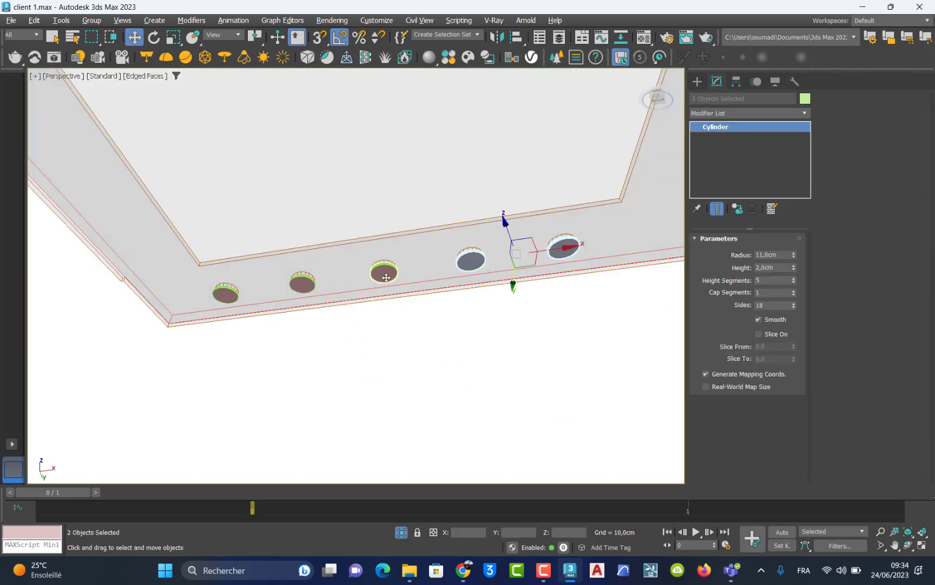
ctrl+click(386, 277)
ctrl+click(302, 282)
ctrl+click(226, 294)
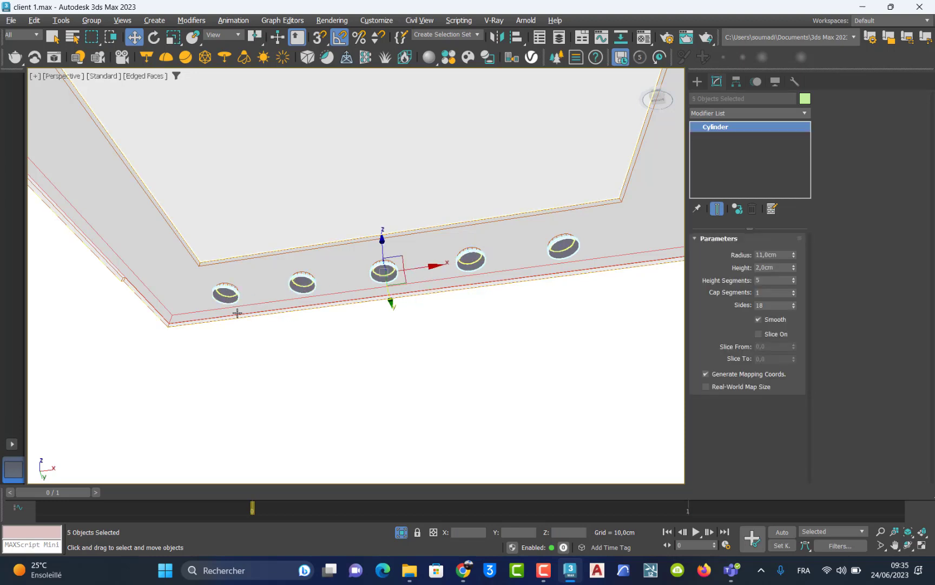
Clone the upper row of five cylinders downward along Y as instances, into the ceiling's central opening in the Top view.
key(alt+w)
middle_drag(207, 185, 268, 204)
key(alt+w)
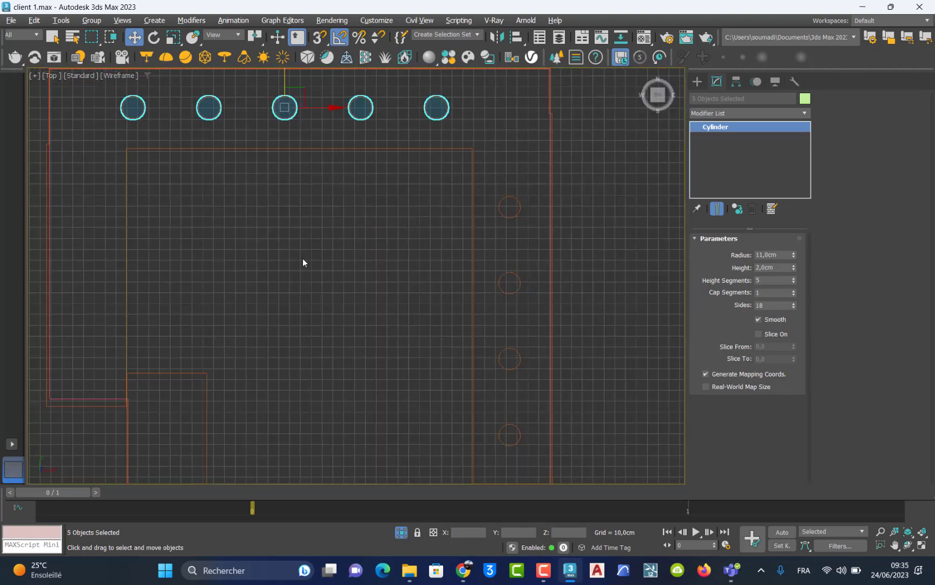
scroll(302, 263, down, 2)
middle_drag(292, 253, 263, 238)
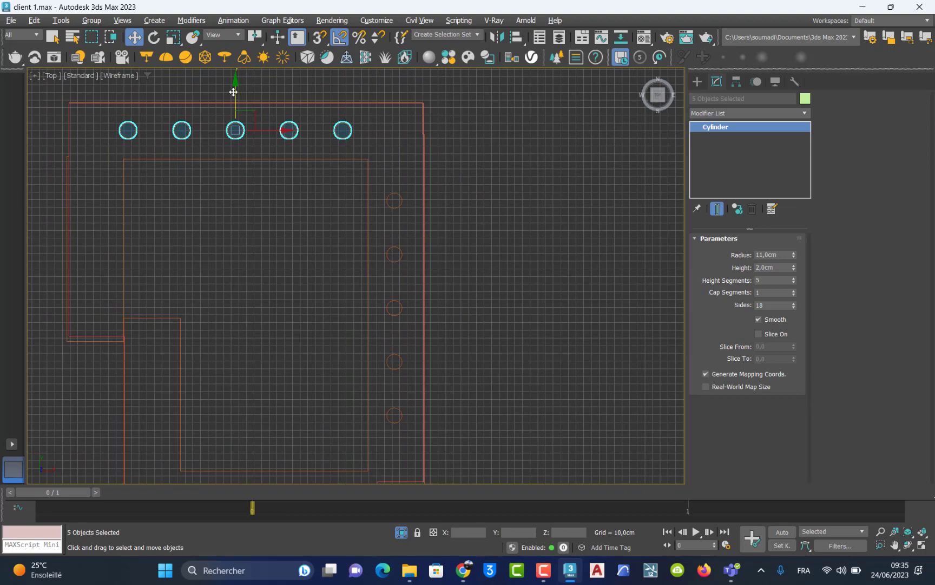
shift+drag(233, 92, 239, 188)
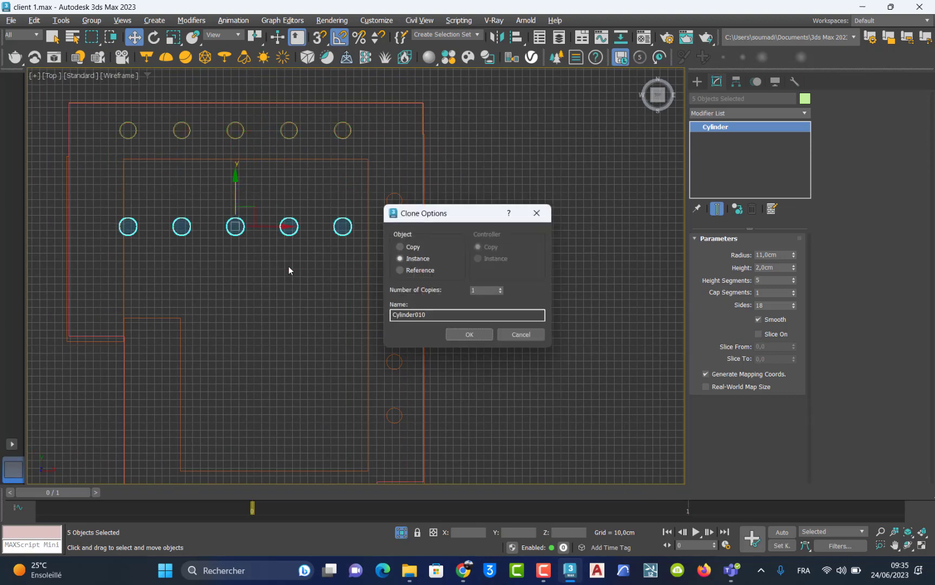
click(469, 334)
Rotate the cloned row of five cylinders 90 degrees in the Top view and align it with the ceiling's vertical column of holes.
key(e)
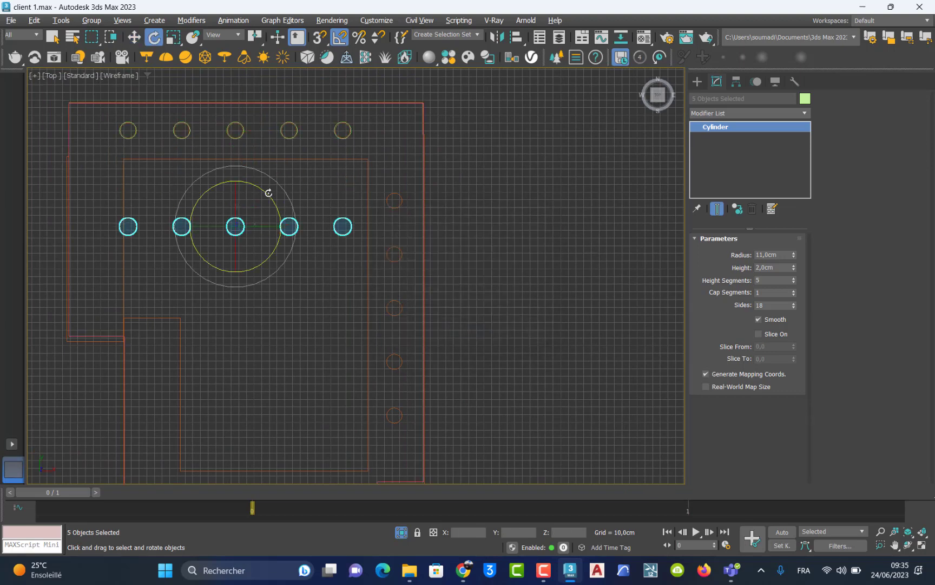
drag(263, 192, 318, 190)
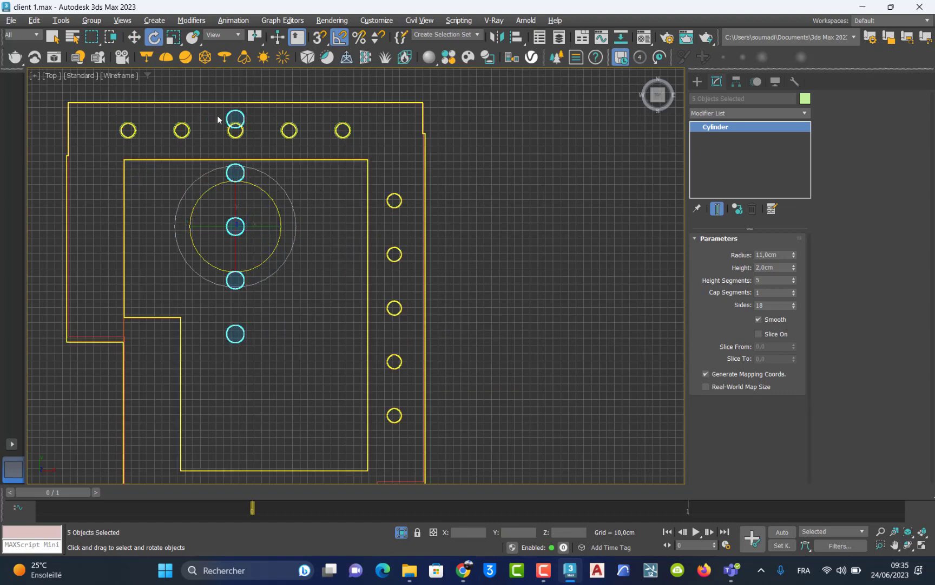
click(136, 37)
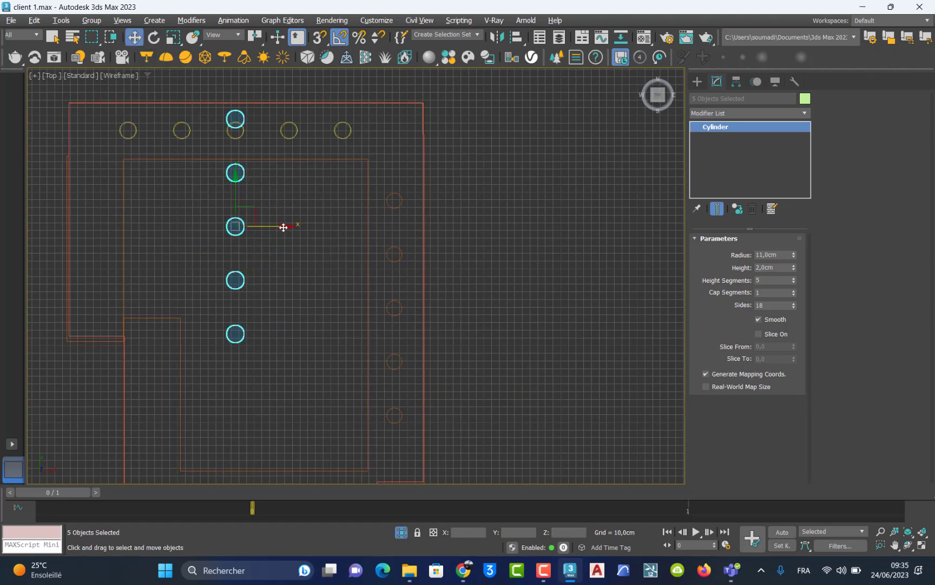
drag(284, 226, 438, 255)
drag(392, 185, 407, 267)
scroll(401, 302, up, 4)
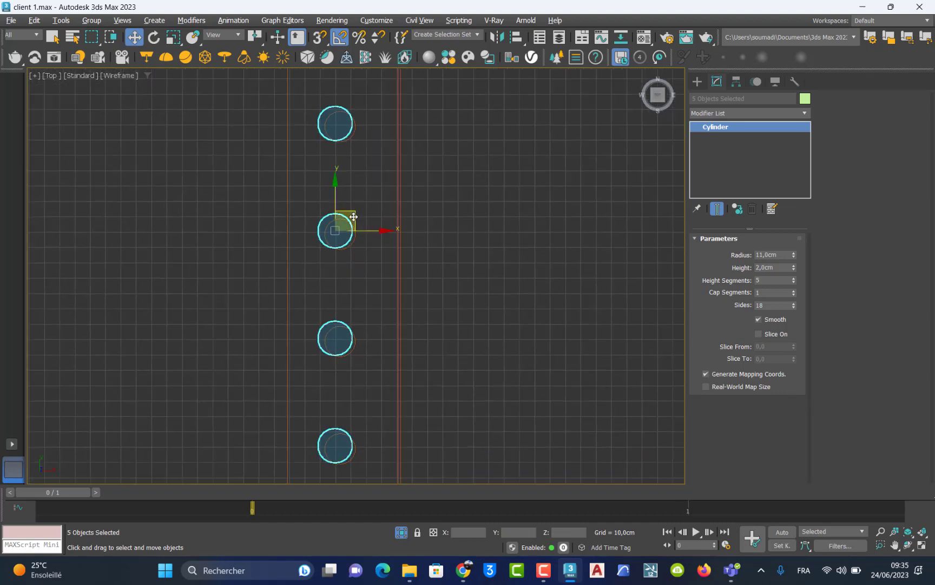
drag(359, 223, 358, 220)
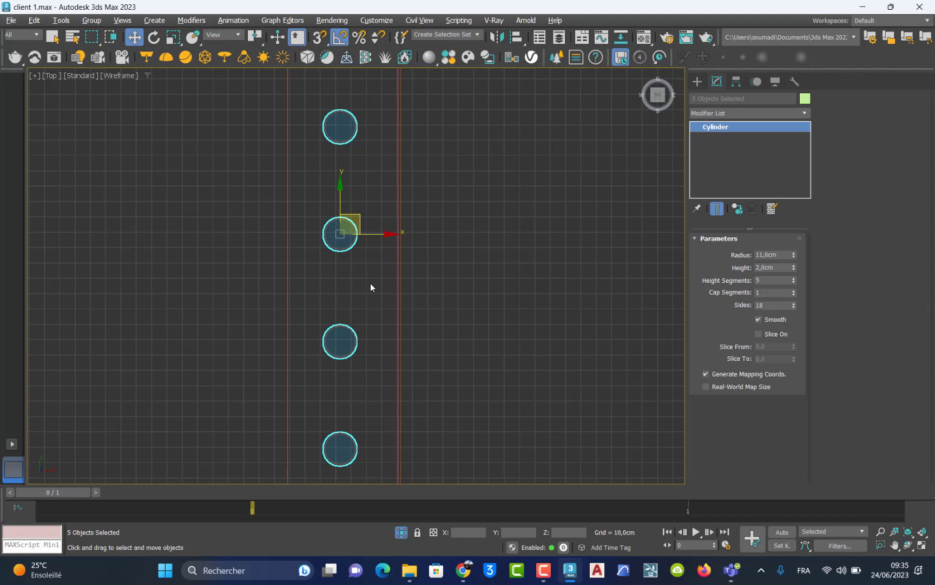
Exit isolation in the enlarged Left view to bring back the whole room around the false ceiling.
key(alt+w)
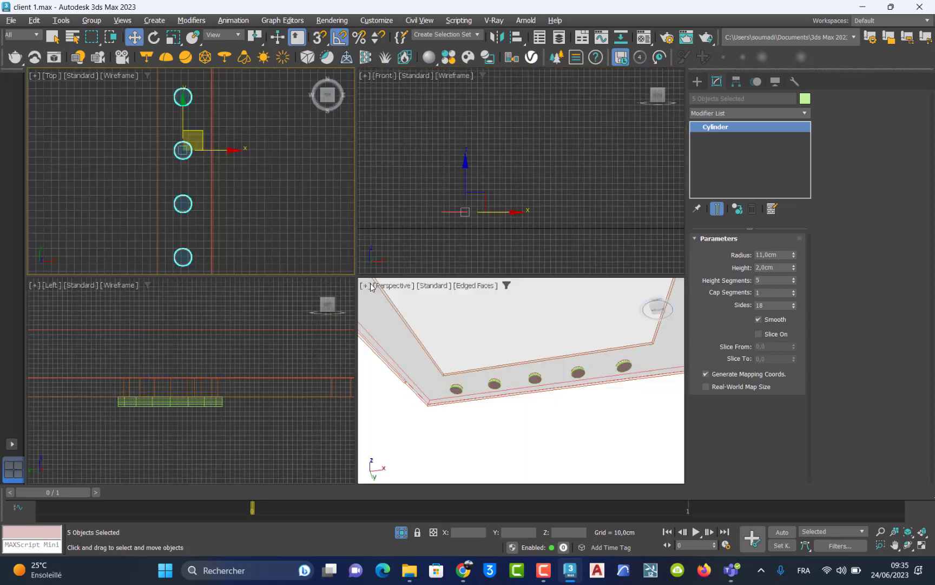
right_click(234, 376)
key(alt+w)
scroll(275, 391, down, 6)
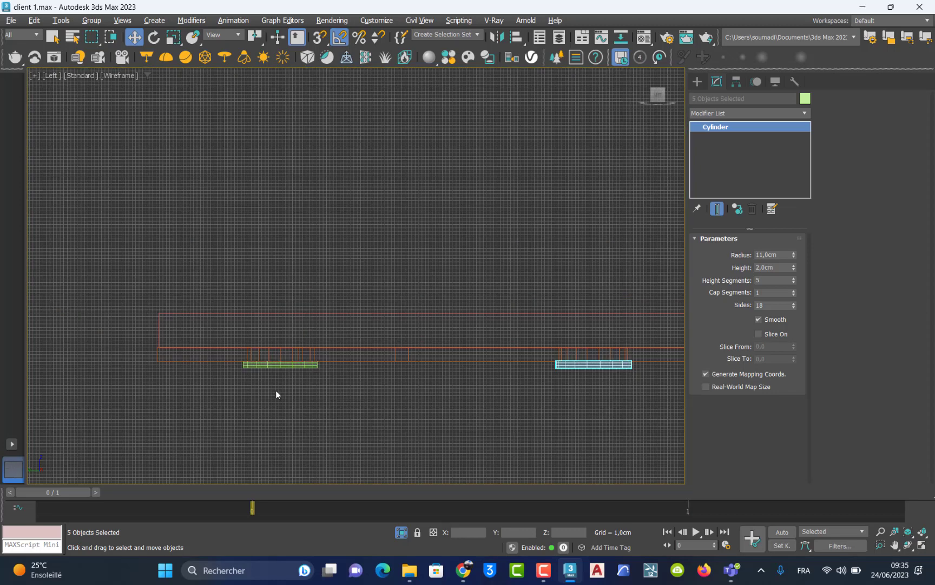
middle_drag(348, 422, 211, 321)
scroll(250, 333, down, 3)
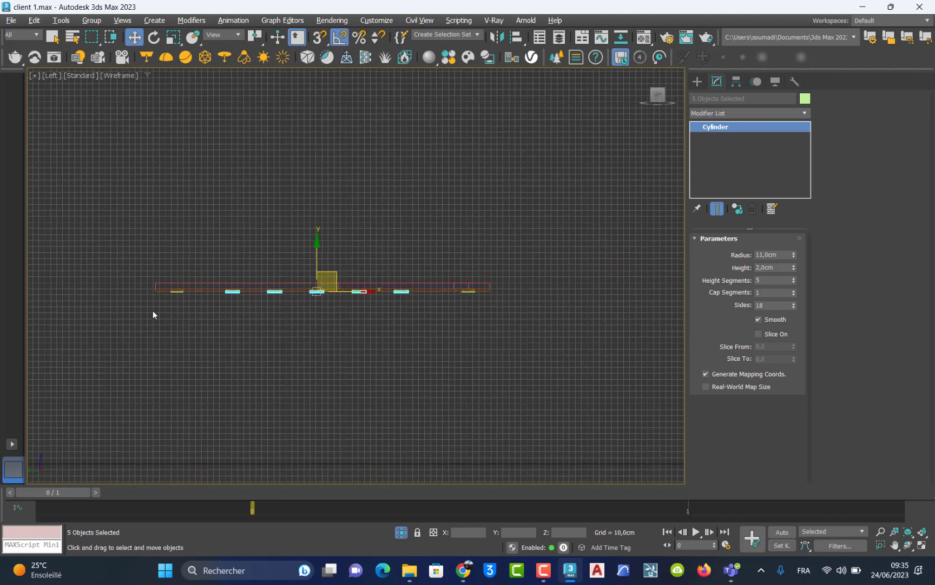
scroll(164, 300, up, 3)
middle_drag(186, 313, 92, 306)
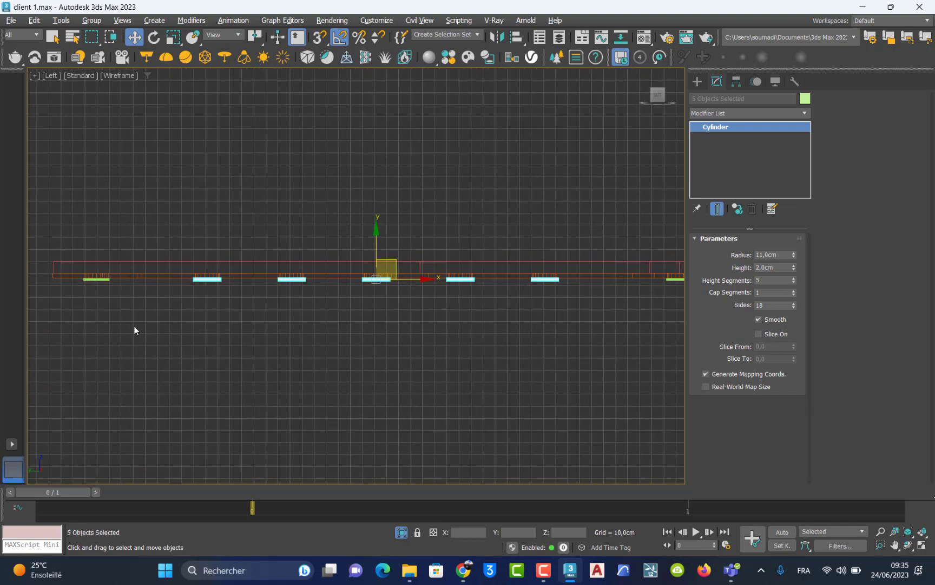
middle_drag(148, 321, 137, 286)
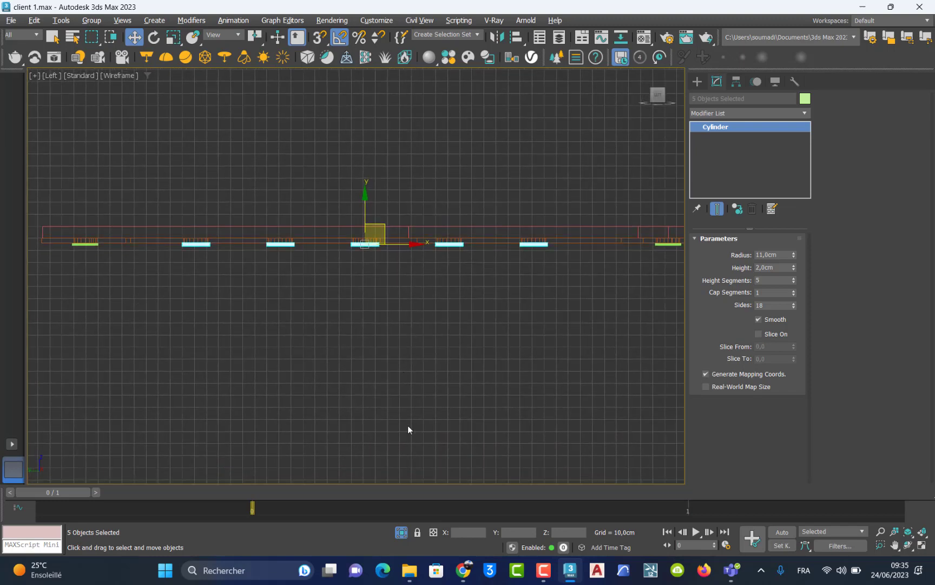
click(401, 532)
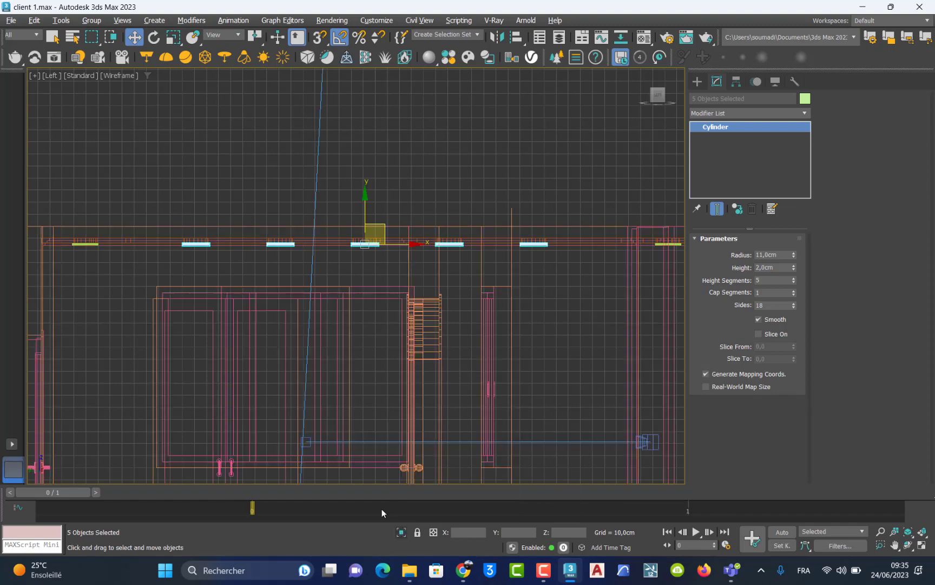
middle_drag(246, 363, 275, 256)
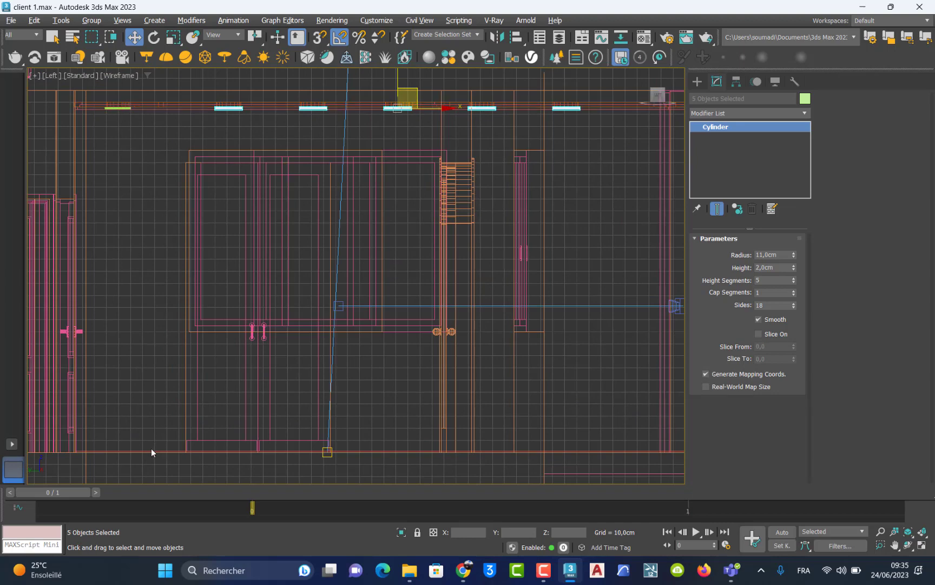
Create a targeted VRayIES light in the Left view, starting at the leftmost spotlight cylinder and aiming down into the room.
click(697, 81)
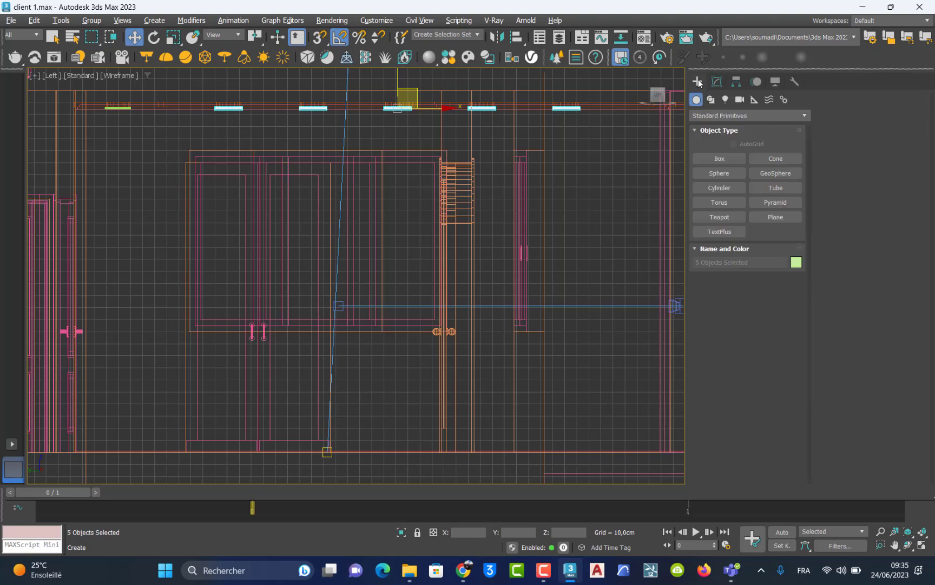
click(726, 100)
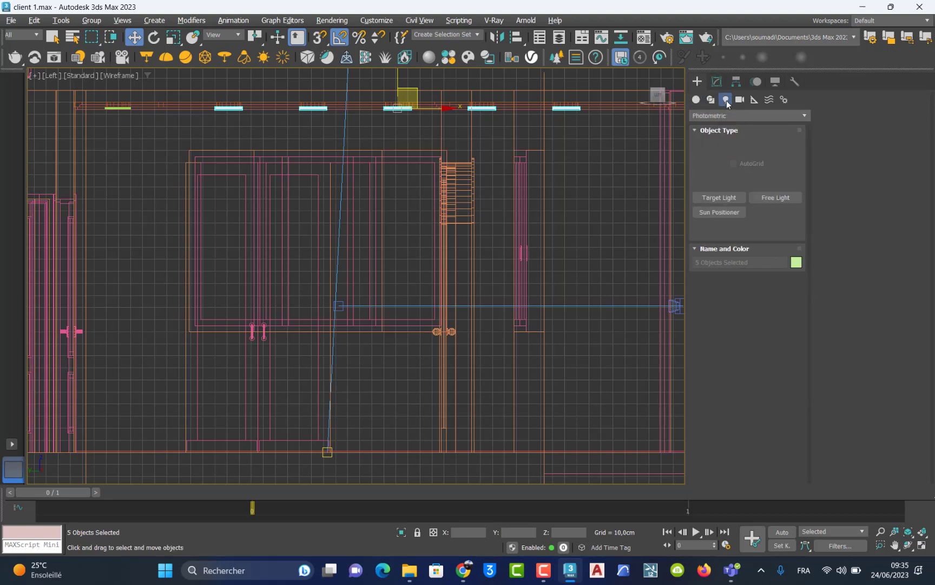
click(720, 116)
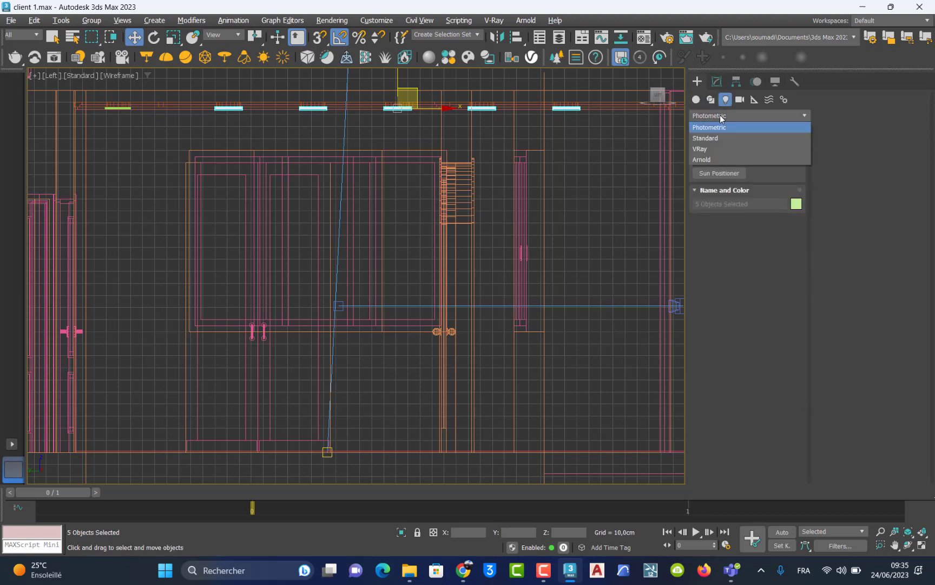
click(711, 149)
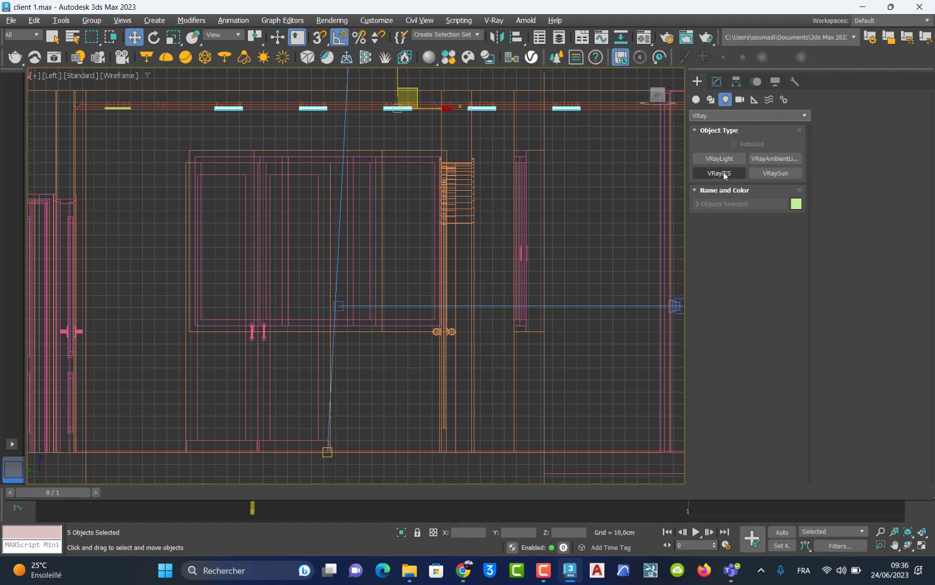
click(721, 174)
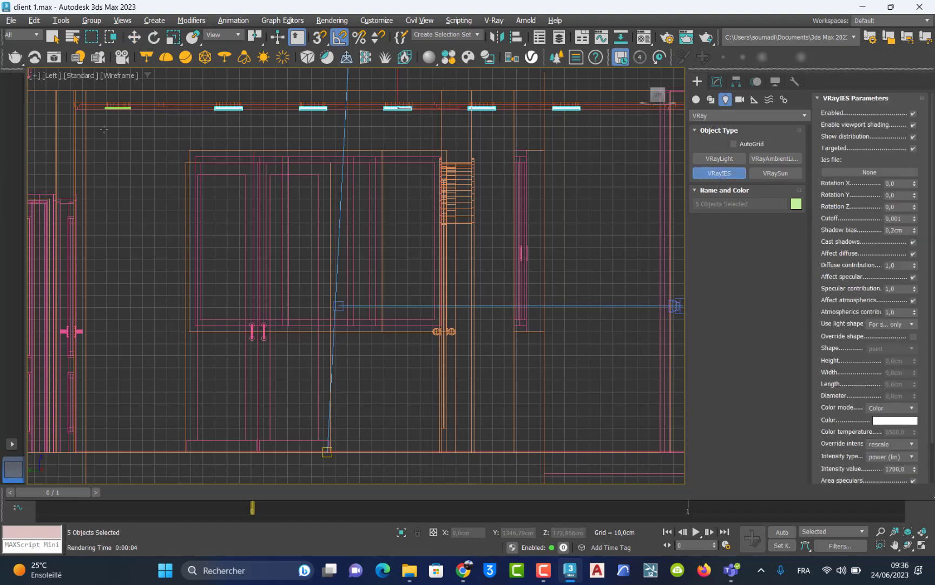
scroll(114, 112, up, 4)
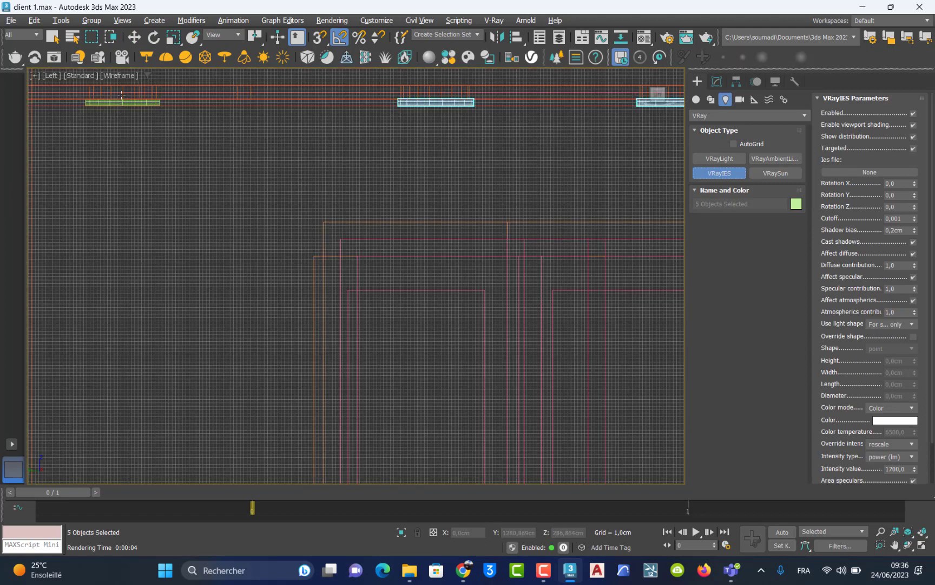
scroll(120, 96, down, 4)
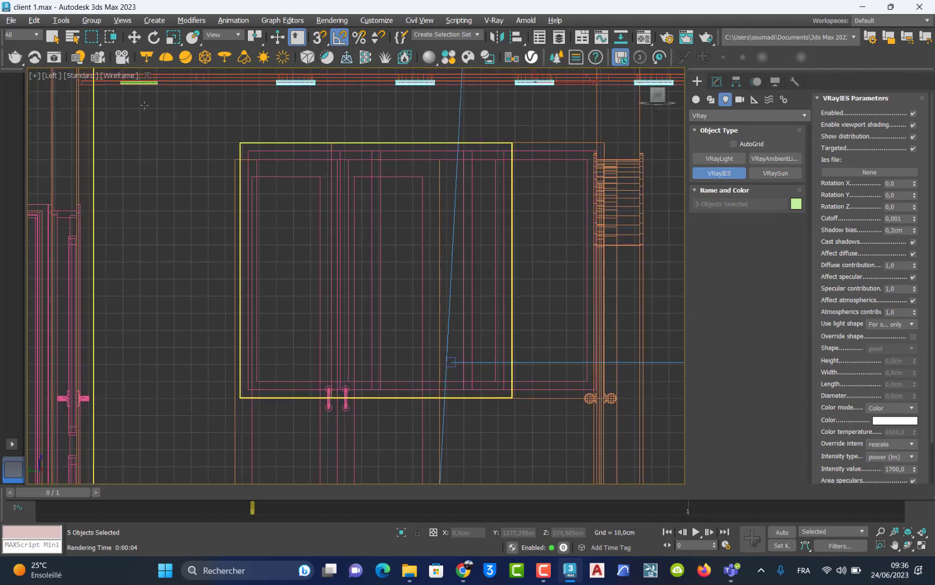
middle_drag(144, 107, 150, 101)
scroll(151, 103, down, 1)
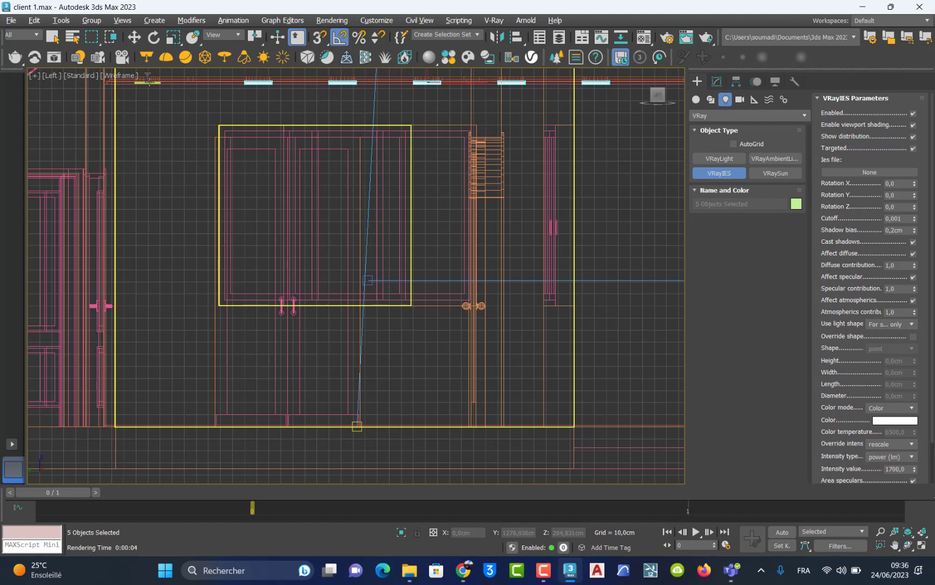
drag(152, 80, 119, 279)
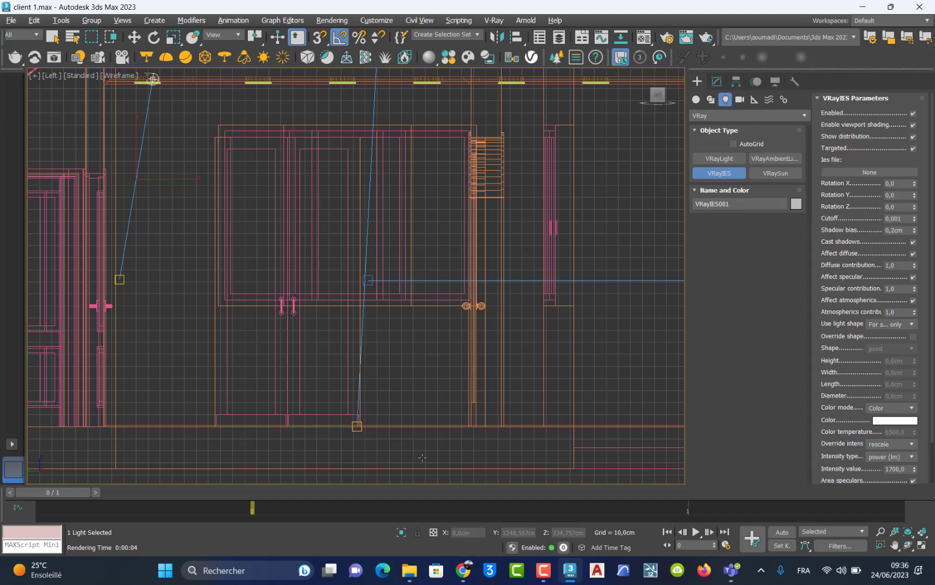
Move the VRayIES light in the Left view to about Y 1276.8 cm and Z 286.1 cm, at the top of the spotlight cylinder.
click(543, 569)
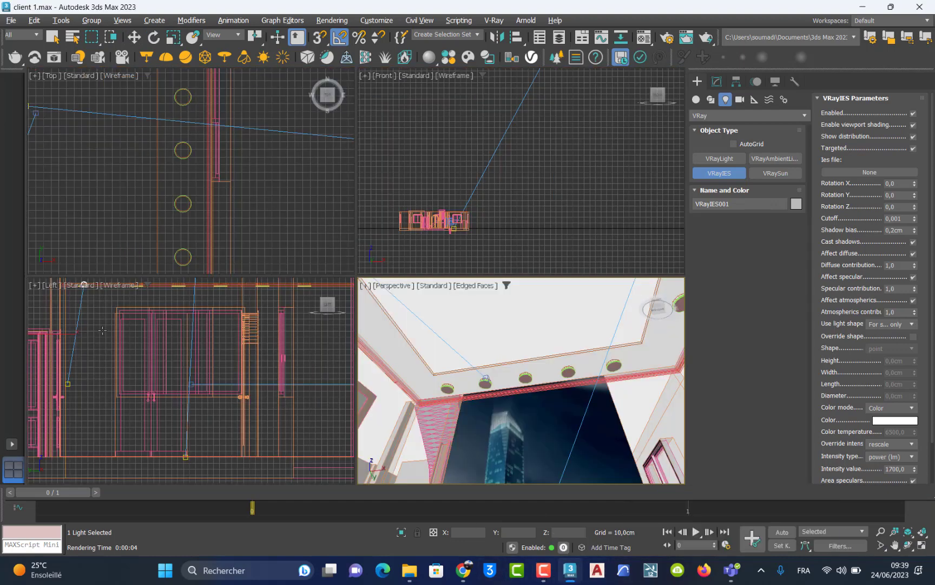
scroll(103, 330, up, 6)
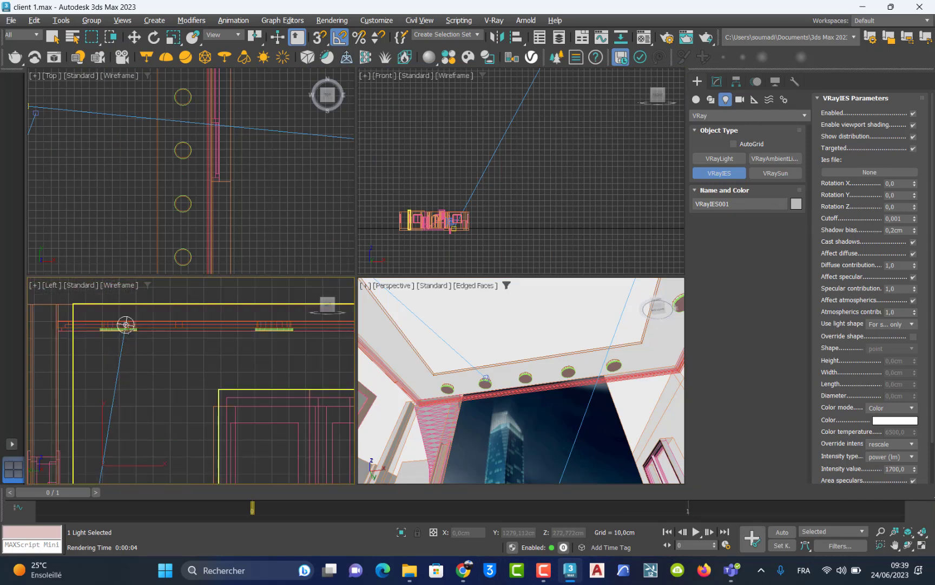
scroll(125, 324, up, 5)
scroll(133, 344, up, 5)
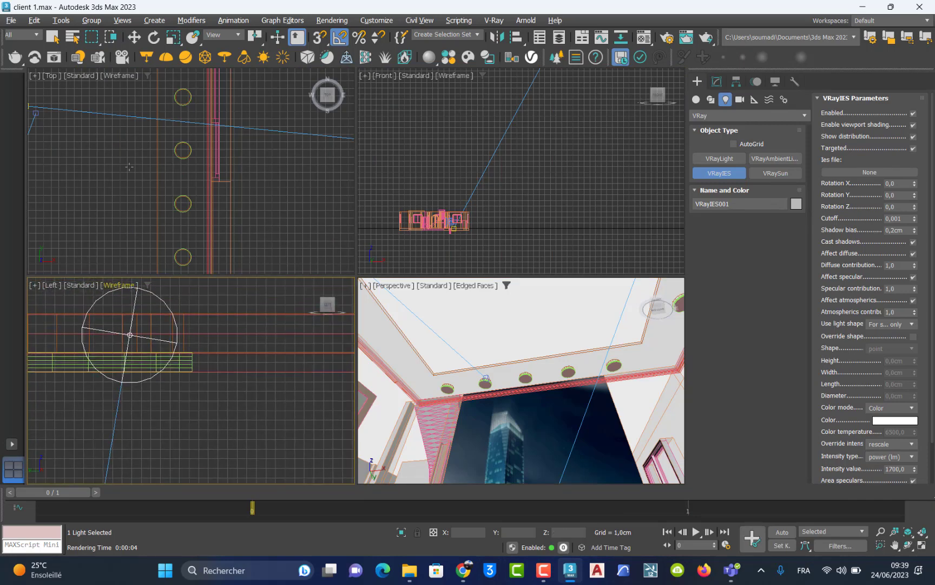
click(134, 37)
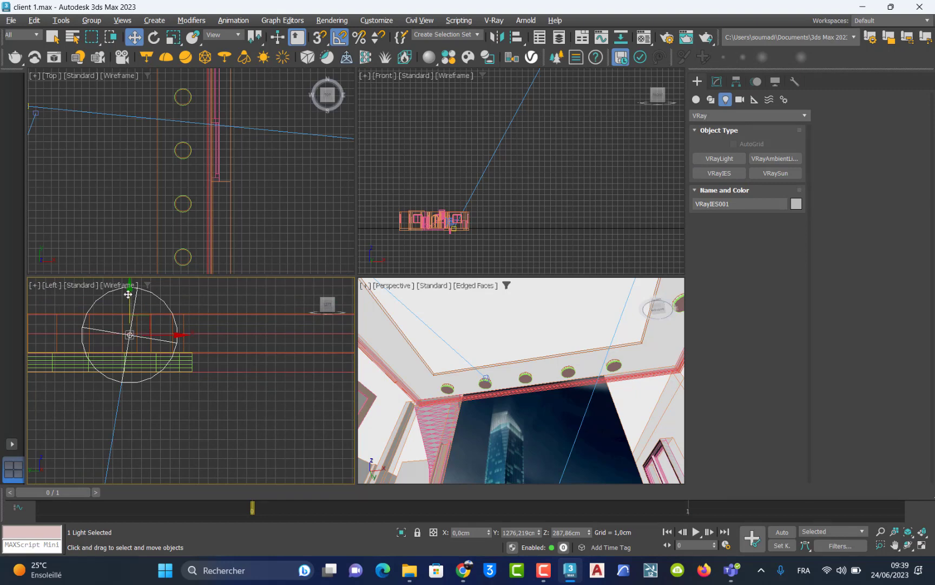
drag(128, 293, 127, 311)
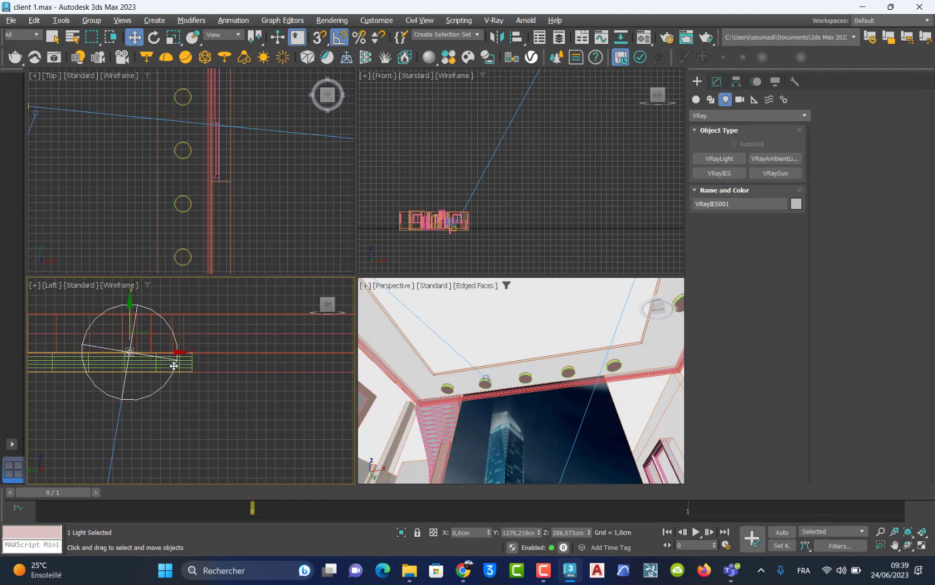
drag(176, 353, 171, 353)
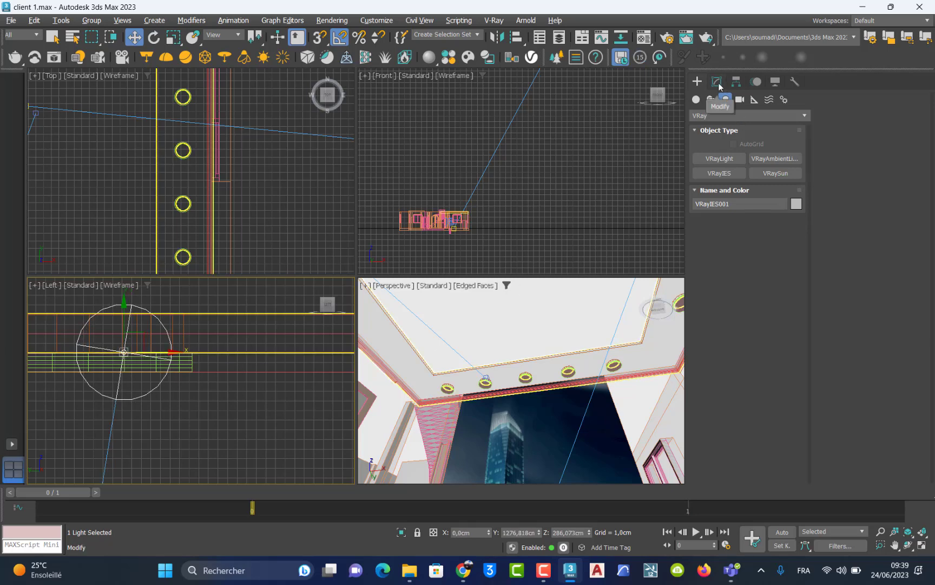
Load soft-display.ies from the ies-lights-pack folder, inside FC's leomoon-dot-com_ies-lights-pack on the Desktop, as the VRayIES light's IES file.
click(717, 82)
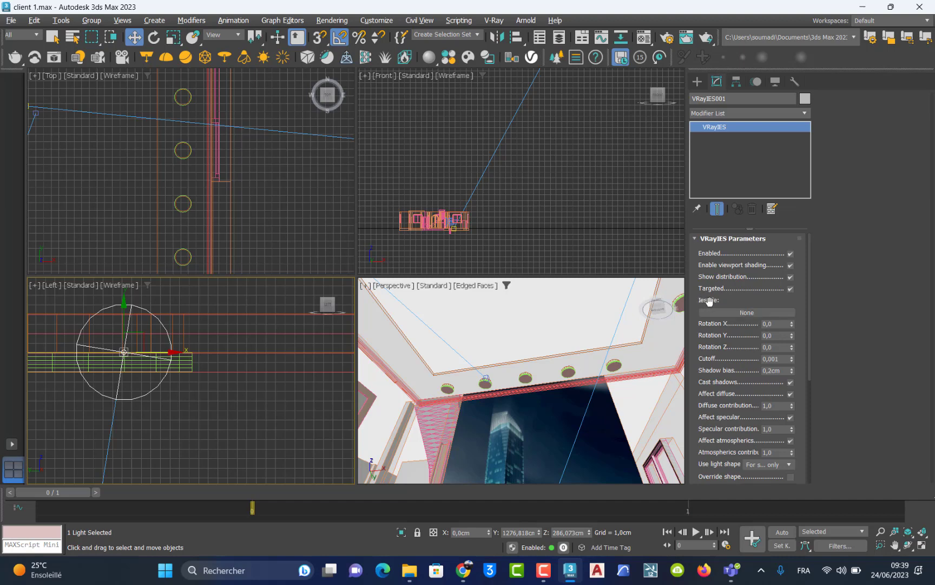
click(759, 312)
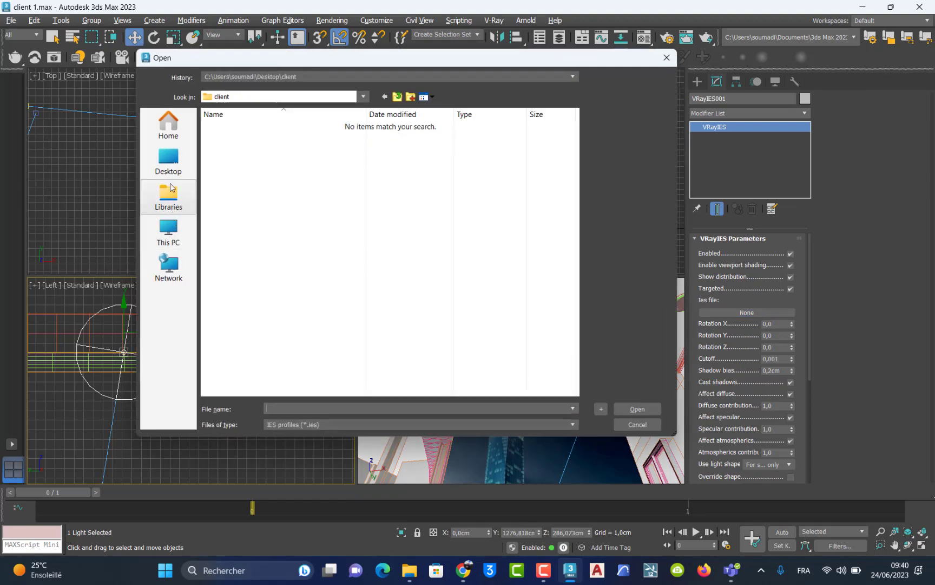
click(170, 160)
click(267, 243)
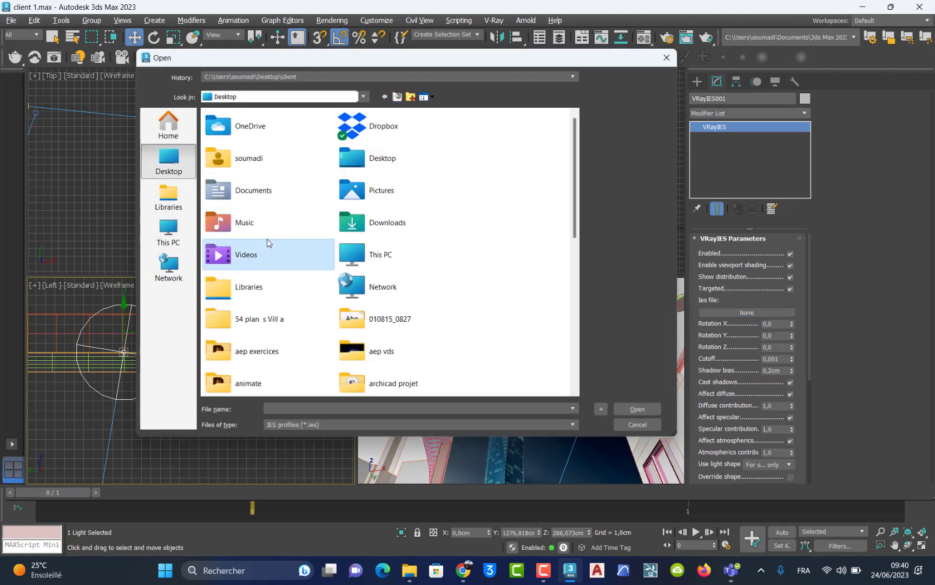
key(f)
double_click(366, 215)
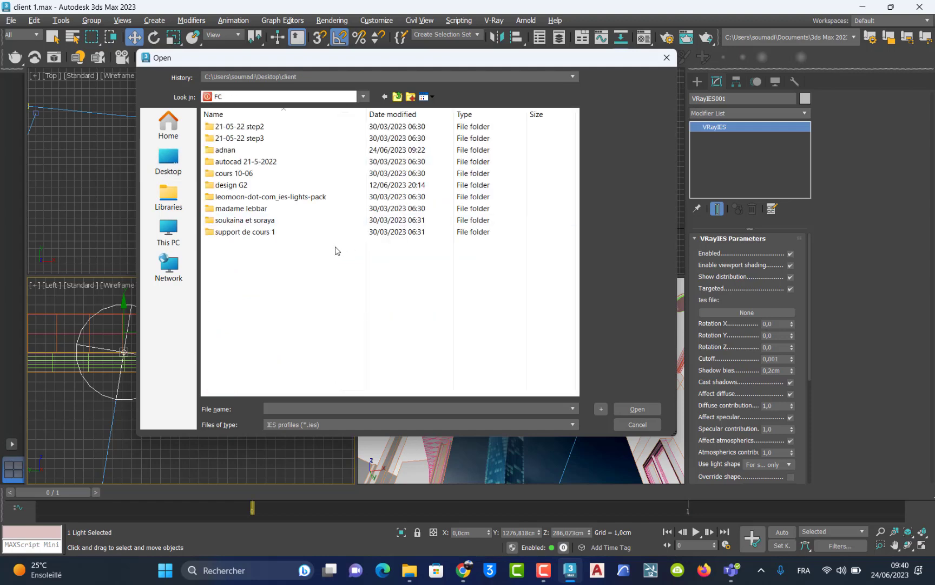
double_click(250, 197)
double_click(247, 127)
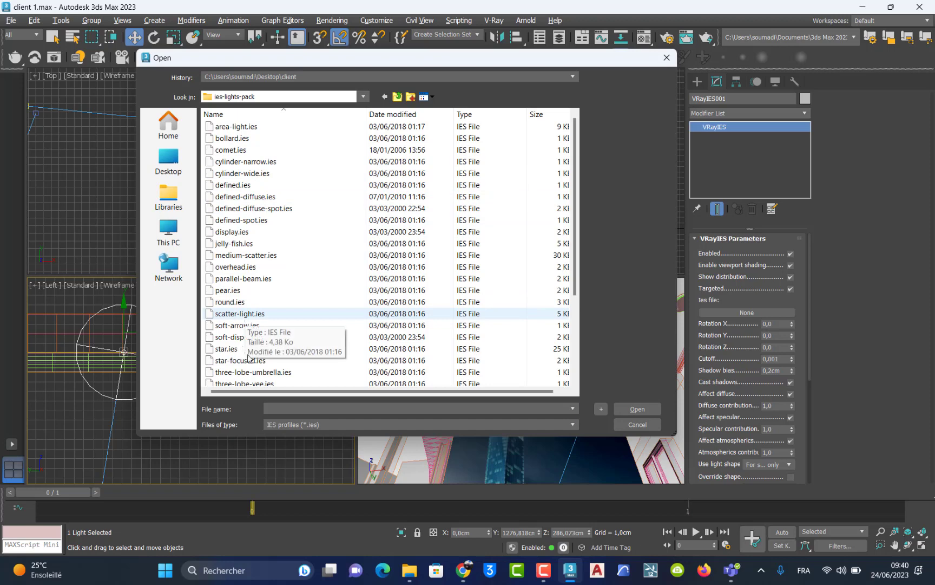
click(238, 327)
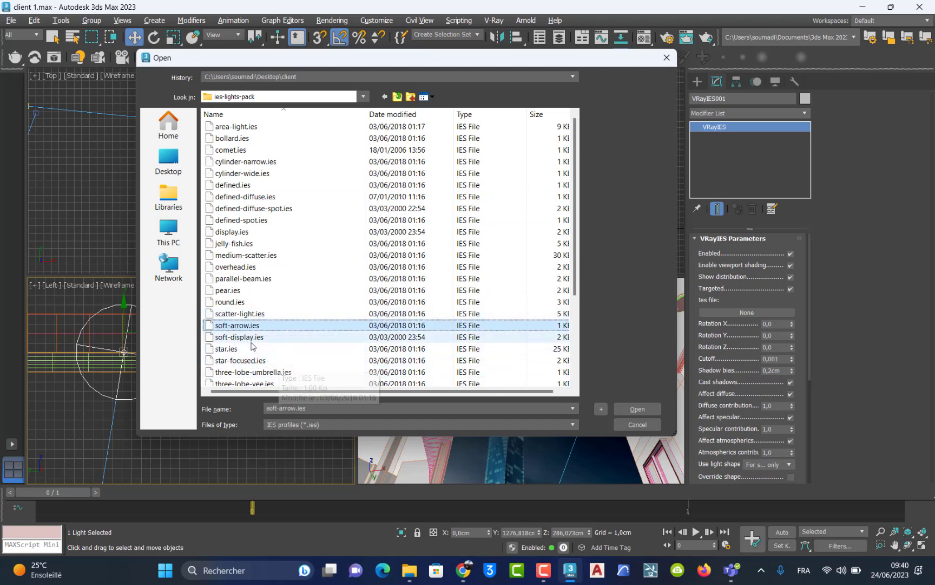
click(251, 340)
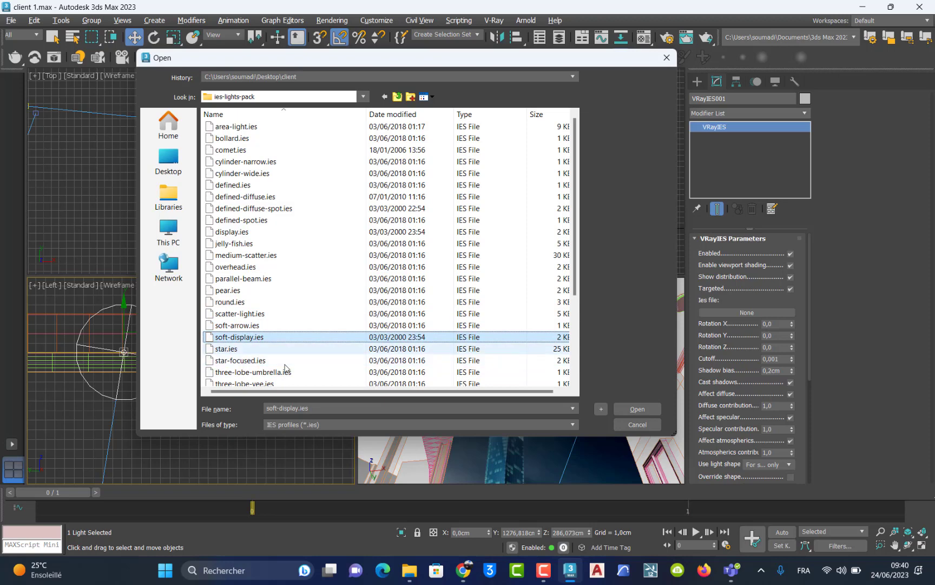
click(636, 409)
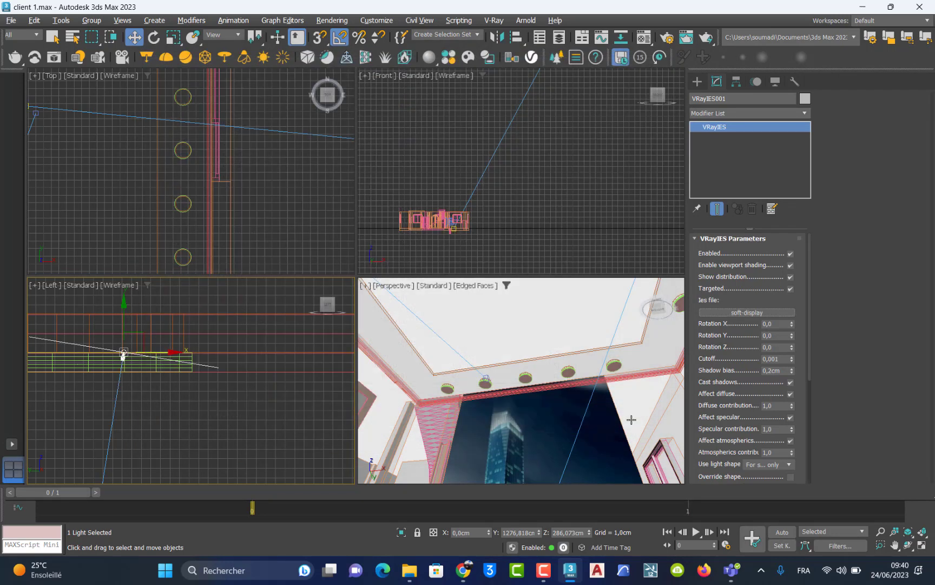
Inspect the false ceiling and room in the enlarged Perspective view, looking for where the VRayIES light sits relative to the spotlights.
scroll(589, 397, up, 3)
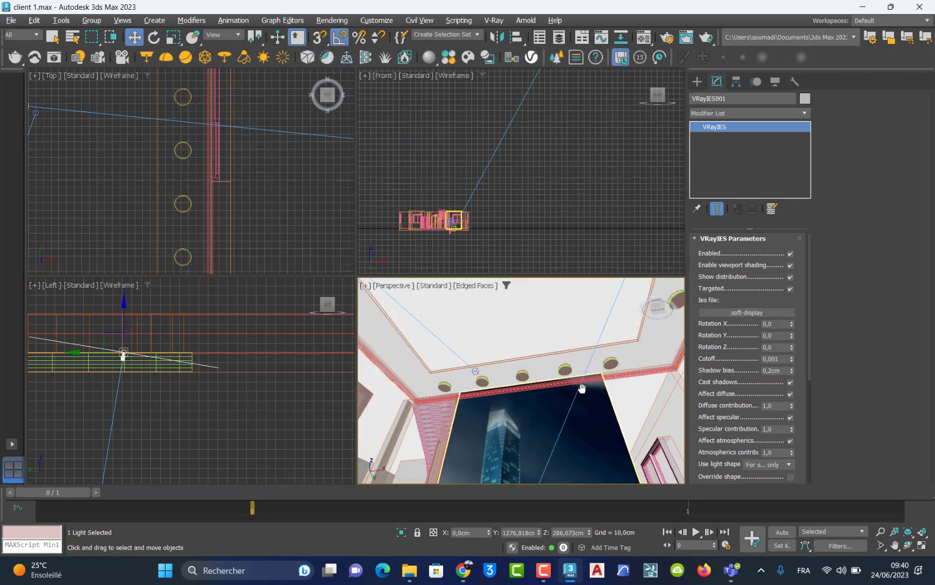
key(alt+w)
scroll(487, 366, up, 3)
alt+middle_drag(480, 358, 495, 440)
scroll(481, 351, down, 10)
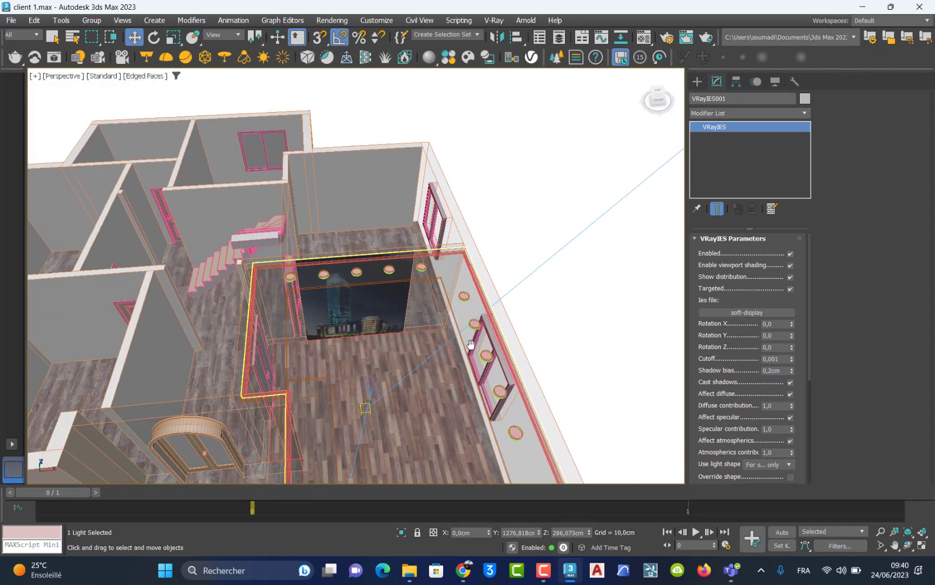
scroll(481, 351, up, 10)
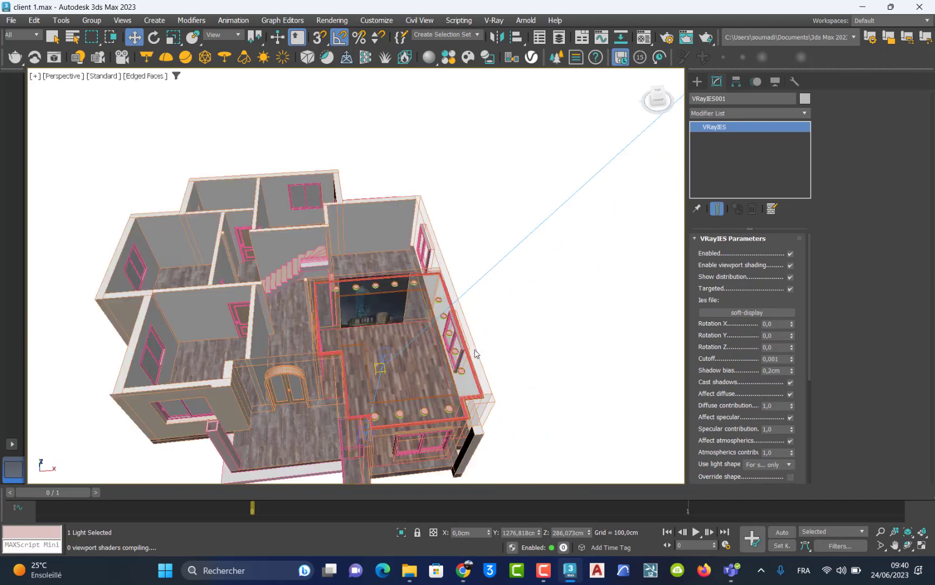
middle_drag(398, 327, 492, 206)
middle_drag(493, 291, 602, 185)
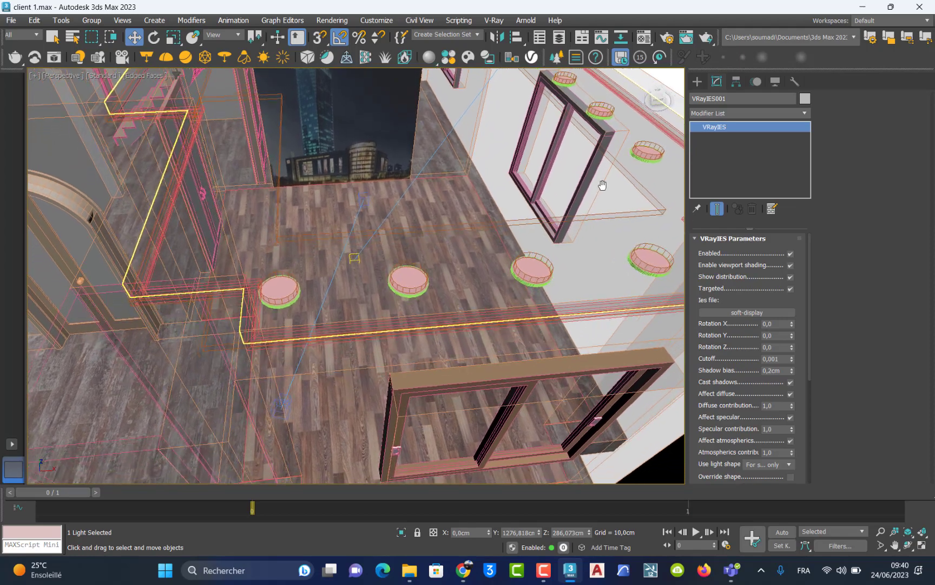
click(366, 201)
alt+middle_drag(362, 222, 414, 208)
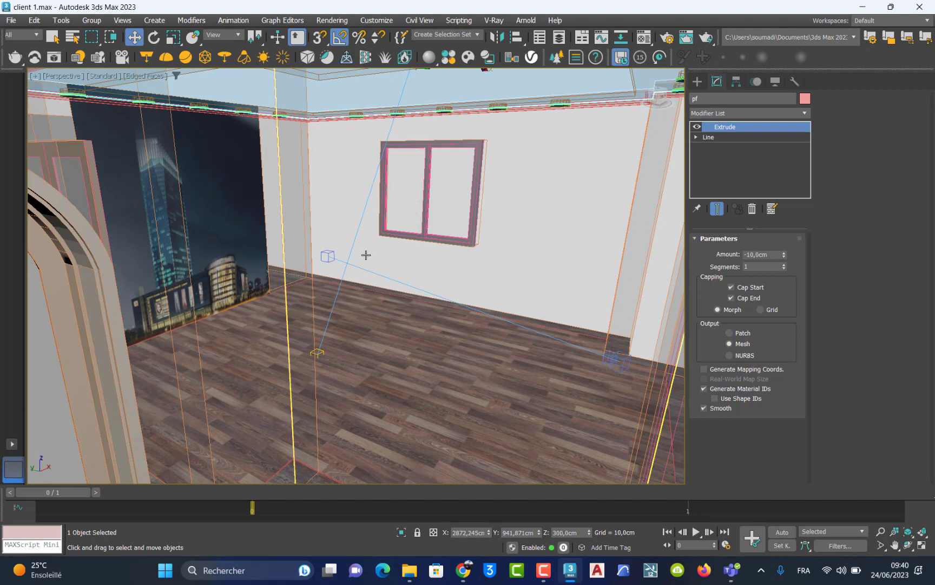
Locate the VRayIES light and its target in the Left view and select both of them.
key(alt+w)
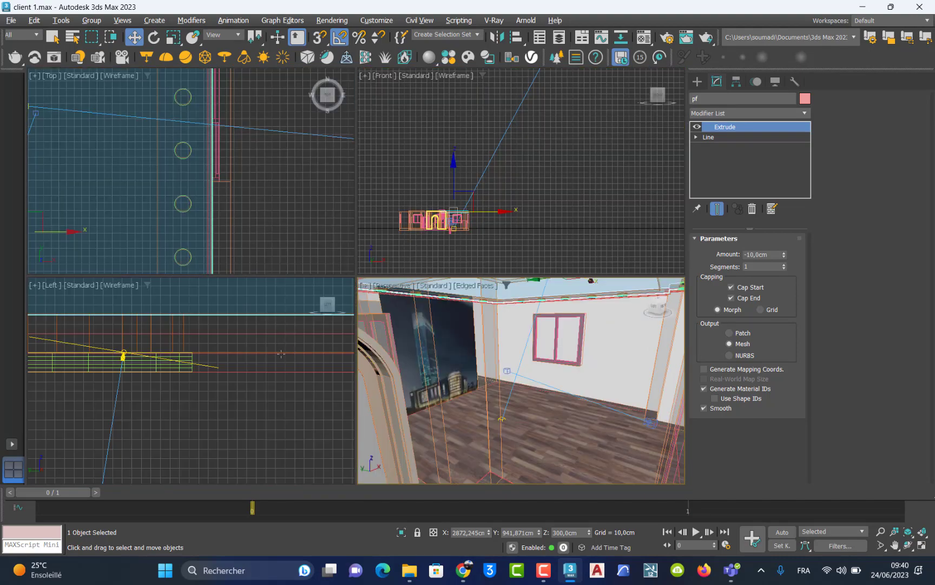
scroll(190, 371, up, 10)
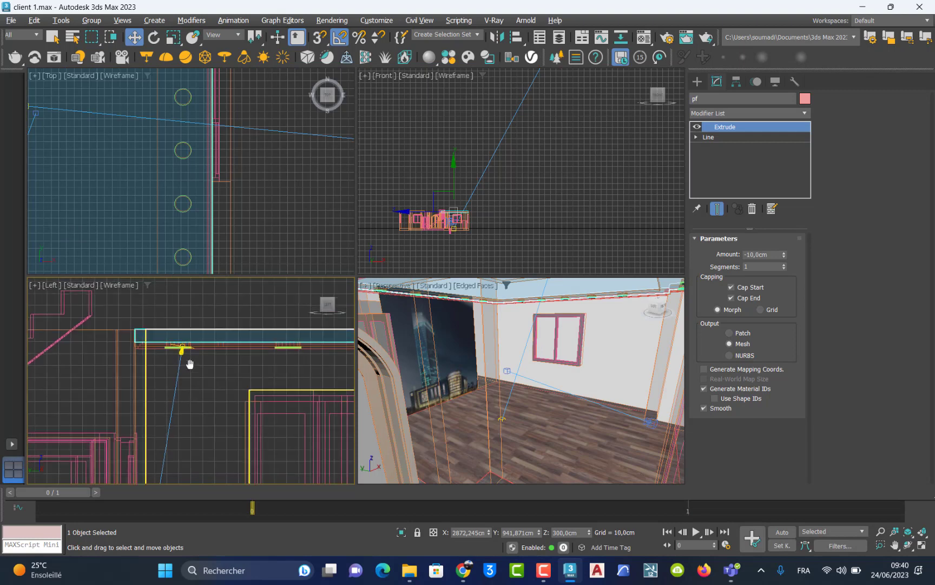
middle_drag(182, 279, 181, 281)
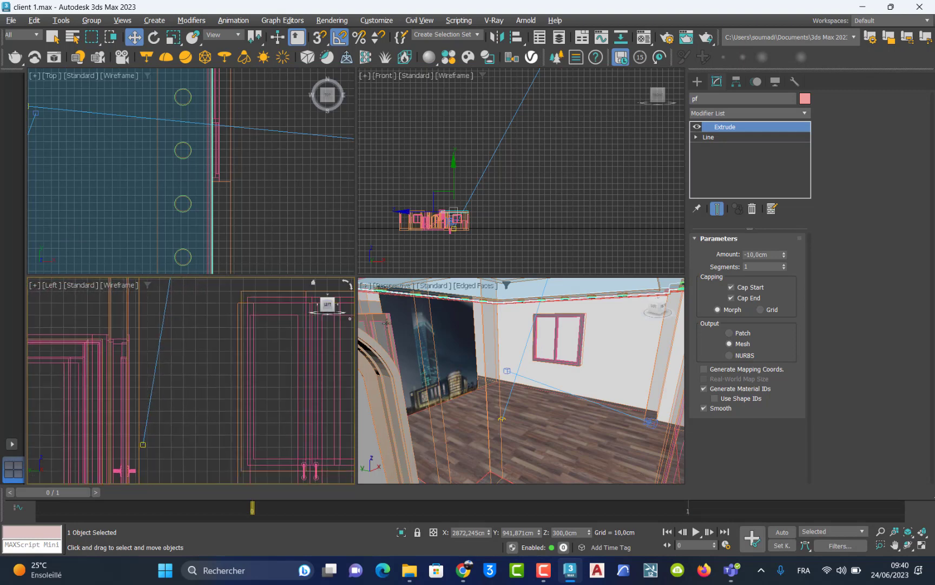
middle_drag(410, 315, 436, 287)
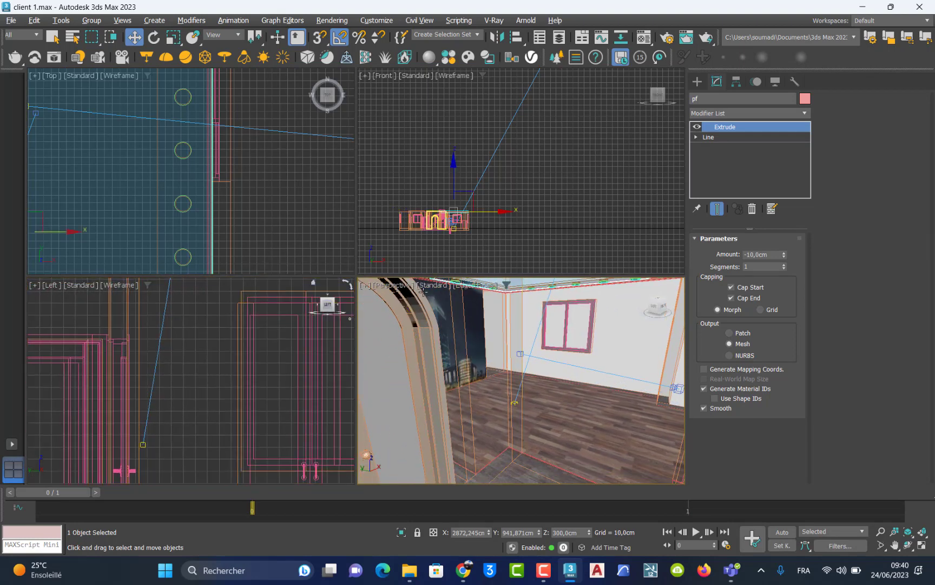
click(190, 348)
middle_drag(186, 326, 178, 384)
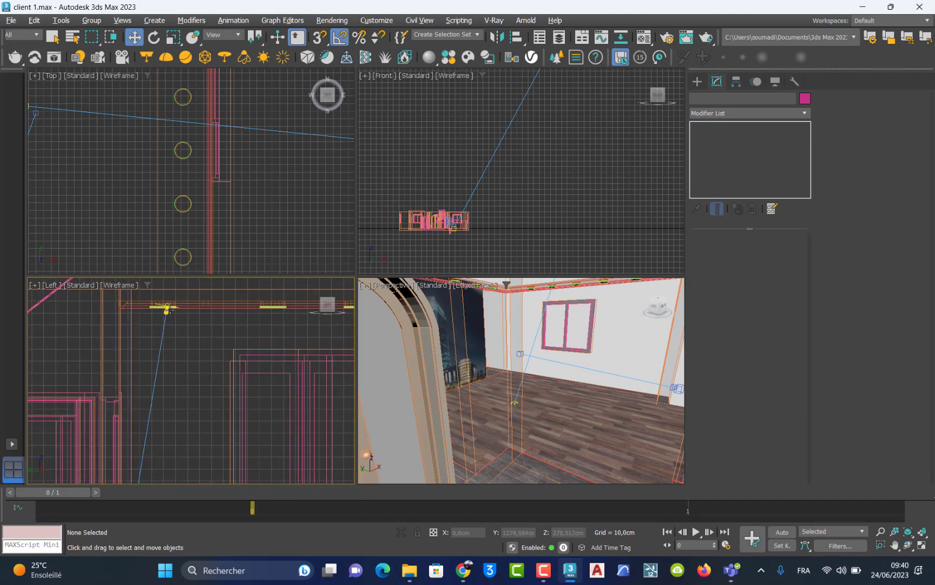
click(167, 311)
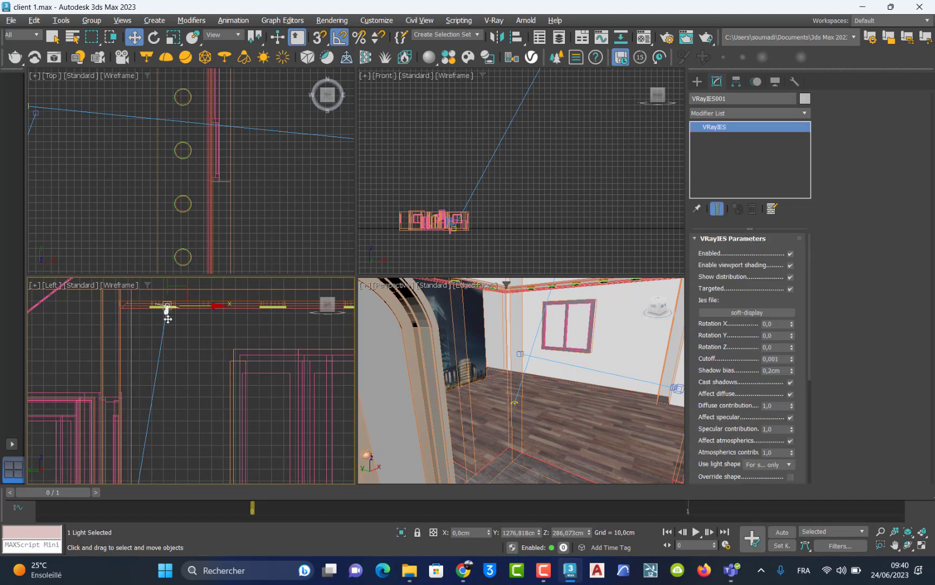
middle_drag(167, 353, 188, 240)
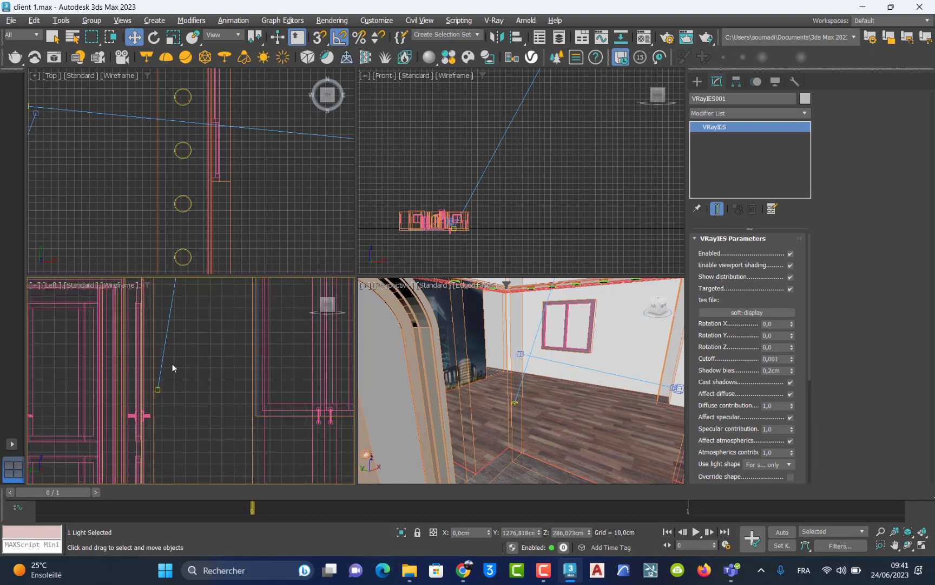
click(157, 389)
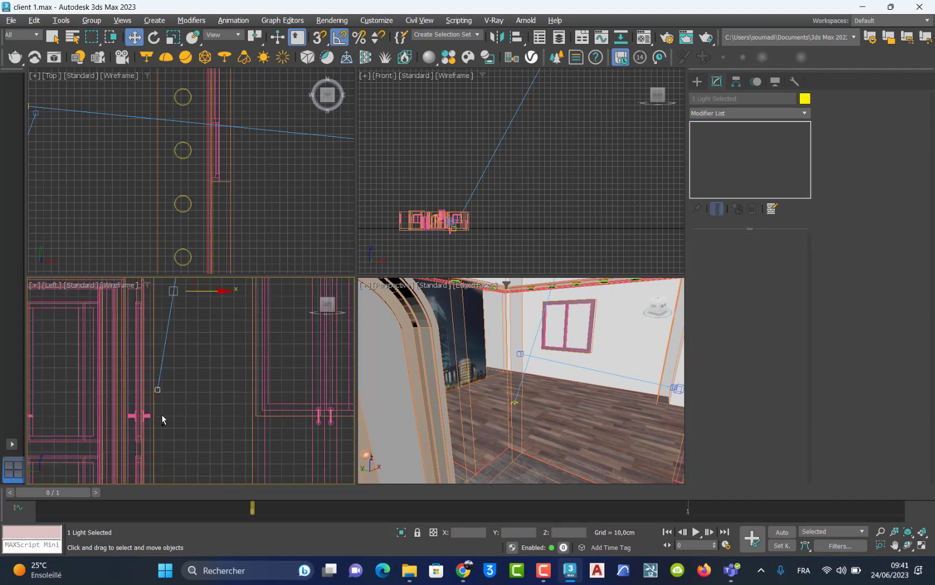
Delete the VRaySun light that stands east of the house in the enlarged Top view.
scroll(161, 205, down, 6)
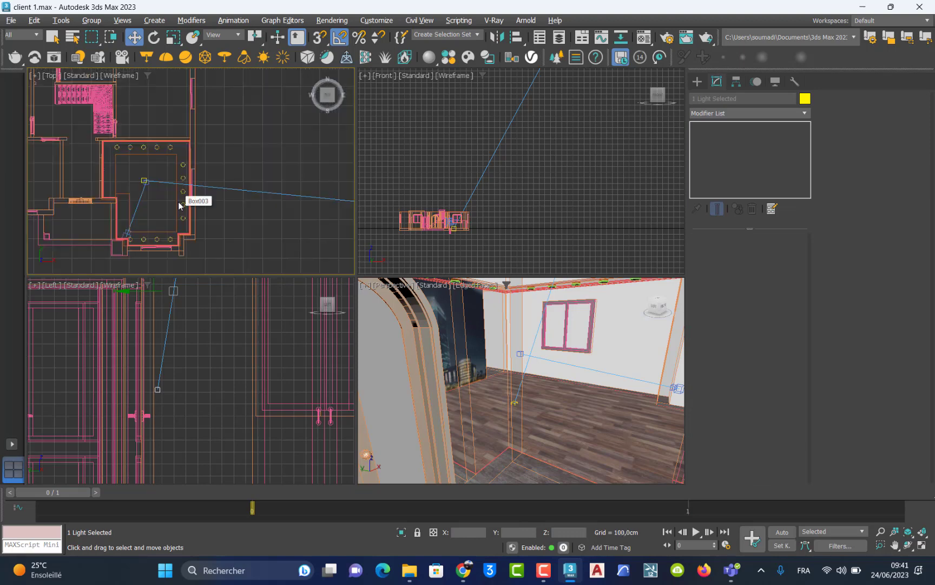
scroll(130, 200, down, 4)
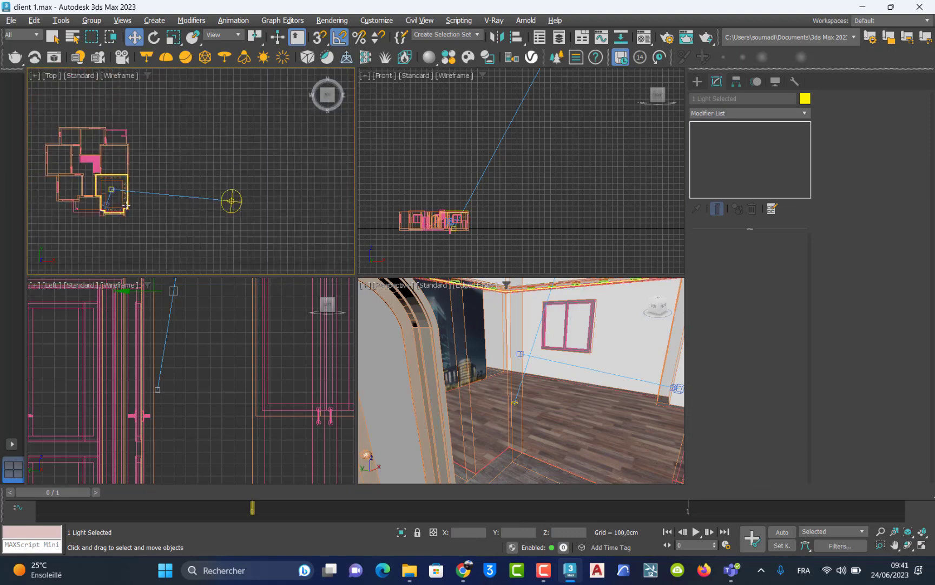
middle_drag(143, 190, 238, 163)
scroll(195, 207, up, 6)
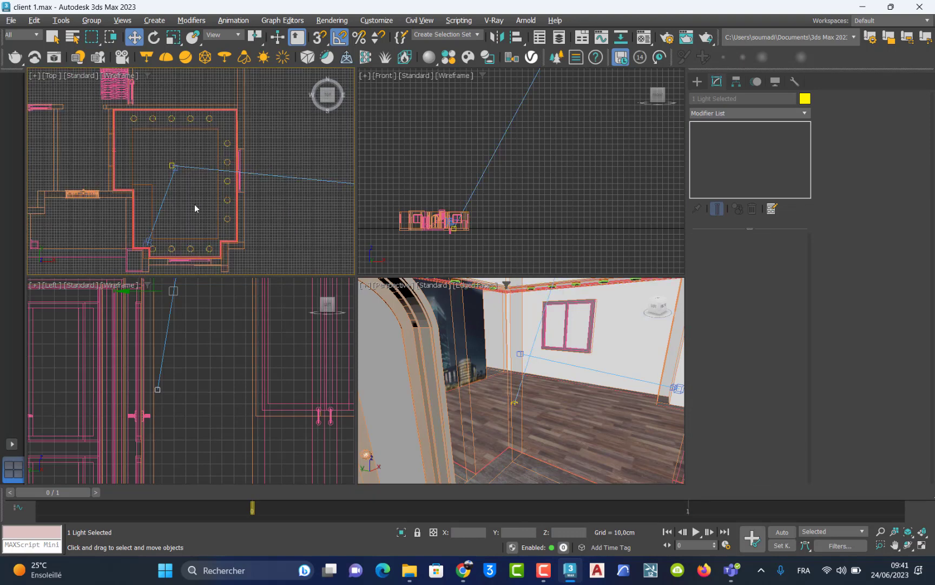
middle_drag(192, 206, 226, 175)
scroll(230, 168, down, 3)
key(alt+w)
scroll(320, 257, down, 3)
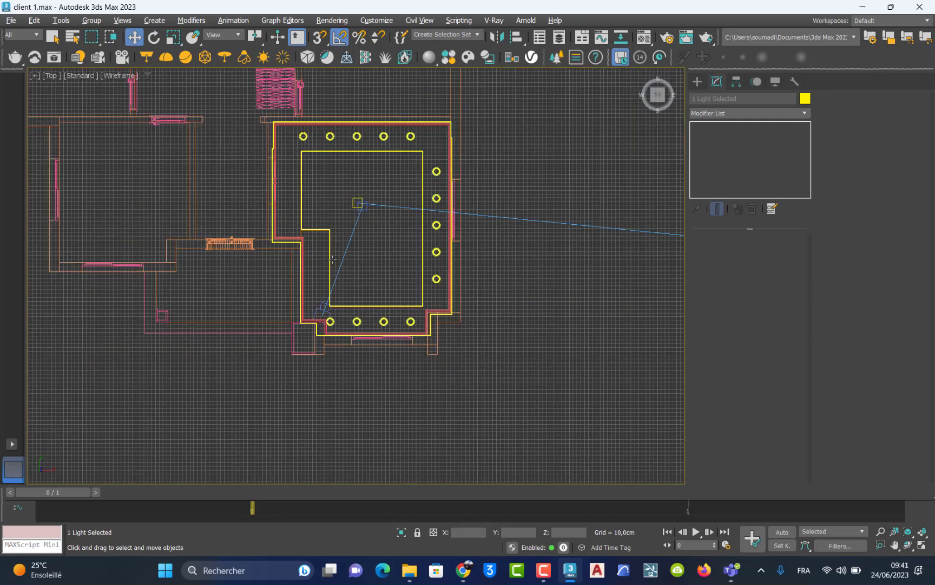
middle_drag(369, 255, 236, 292)
scroll(192, 297, down, 4)
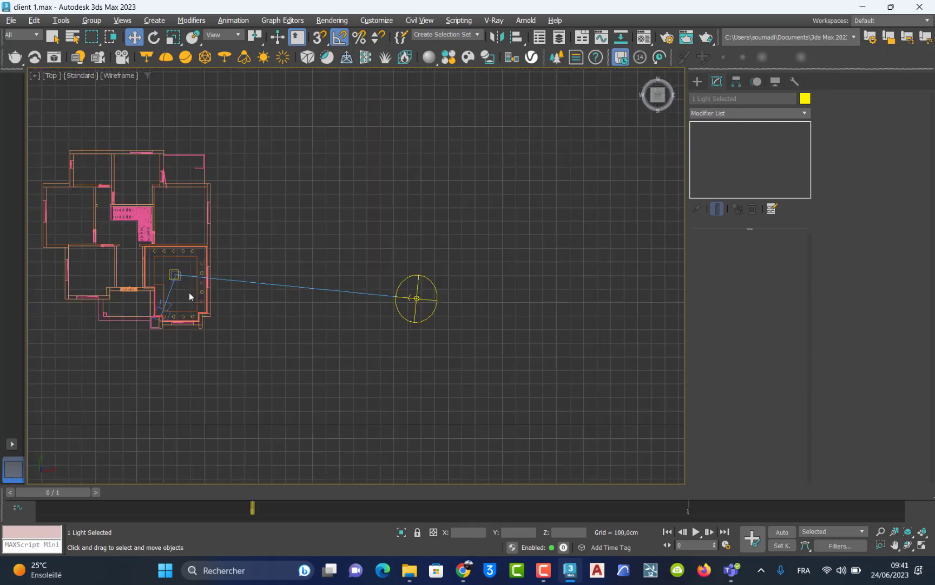
click(416, 298)
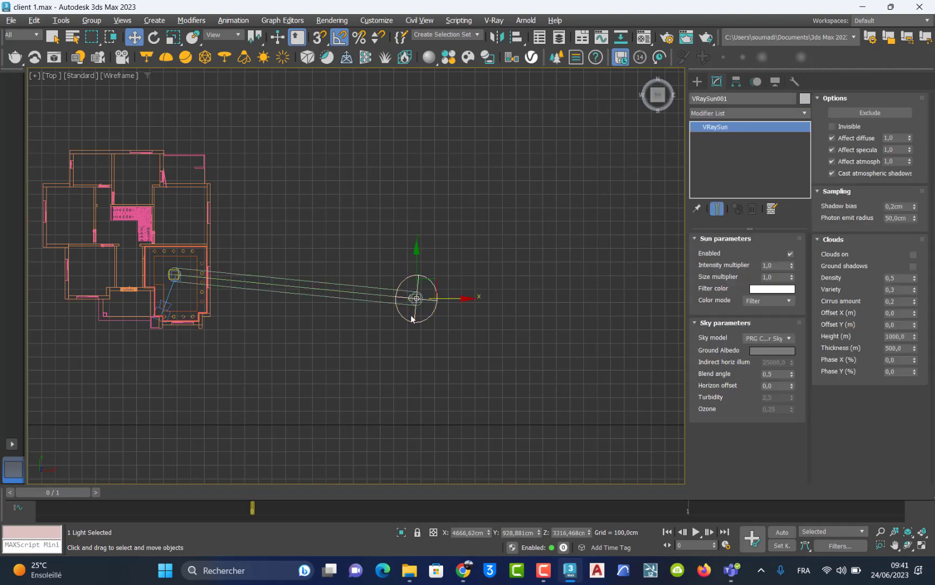
key(Delete)
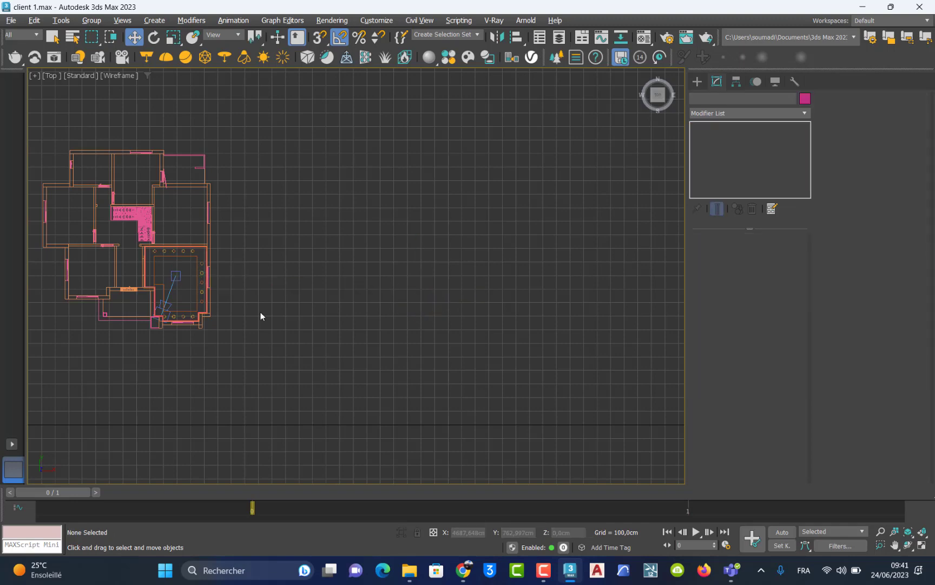
Select the VRayIES light with its target west of the house in the Top view and move both along X to the false-ceiling room.
scroll(211, 274, up, 6)
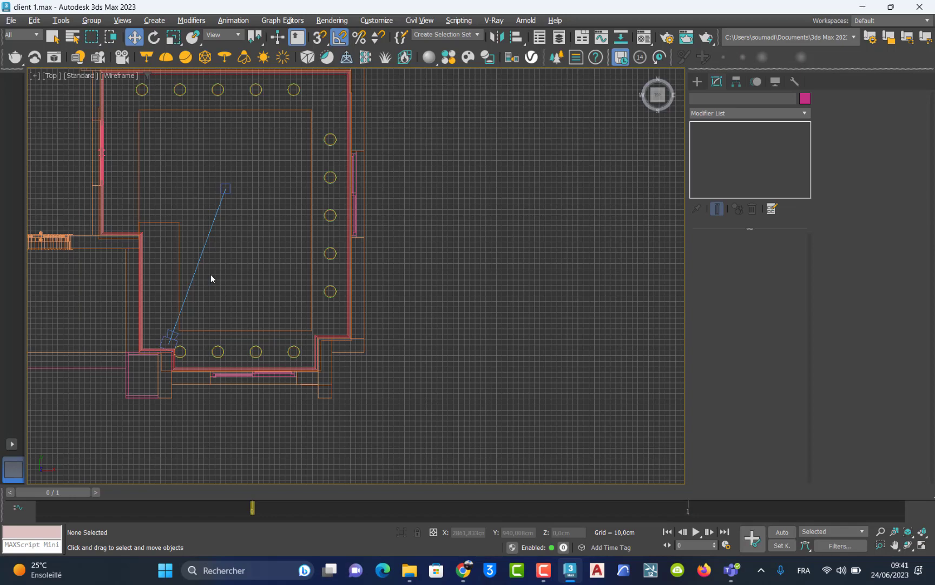
scroll(210, 275, down, 6)
middle_drag(171, 277, 243, 273)
scroll(174, 268, up, 8)
middle_drag(321, 182, 175, 422)
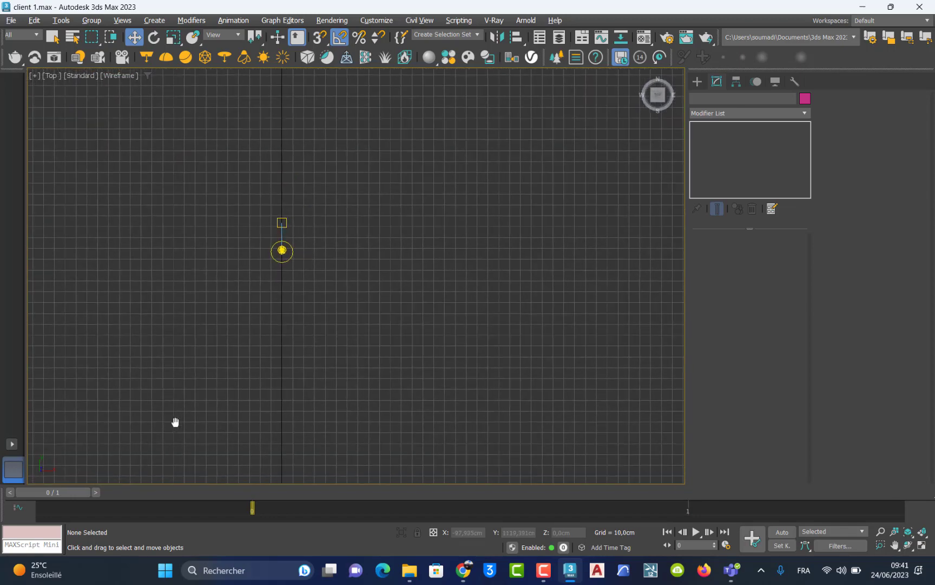
drag(307, 202, 254, 287)
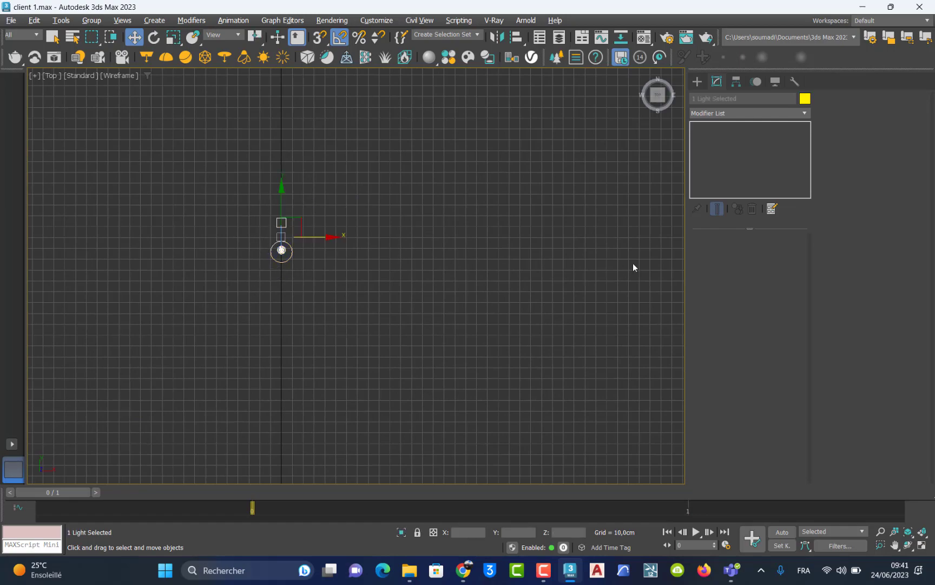
scroll(632, 263, down, 8)
middle_drag(631, 263, 162, 317)
drag(180, 315, 442, 321)
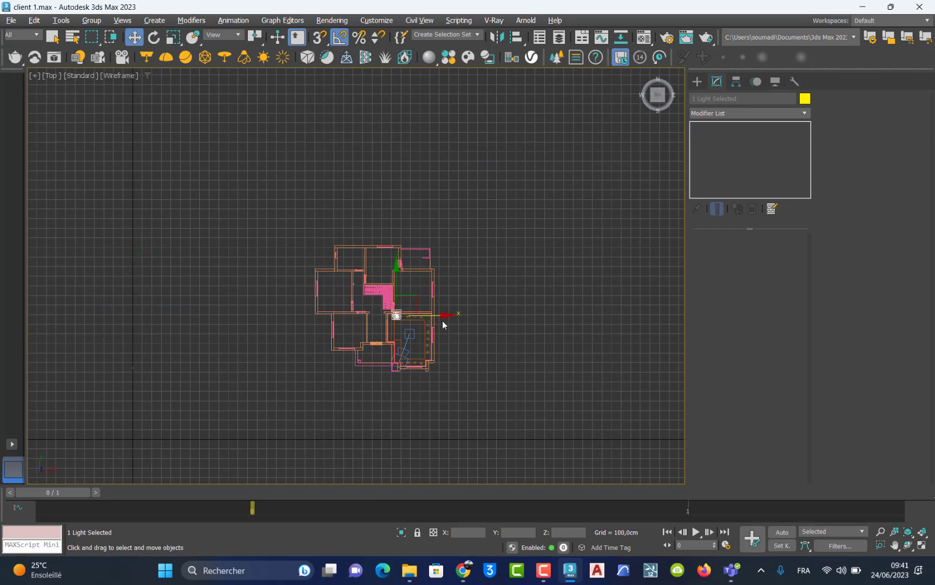
Align the VRayIES light and its target along X with the leftmost spotlight of the upper row, at about X 2735.8 cm.
scroll(438, 319, up, 8)
scroll(321, 315, up, 6)
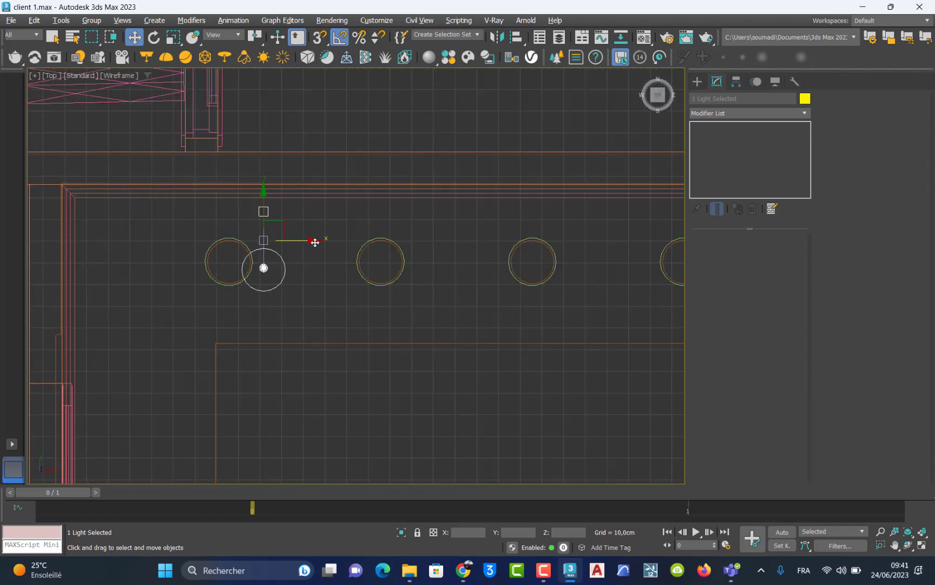
drag(315, 242, 282, 241)
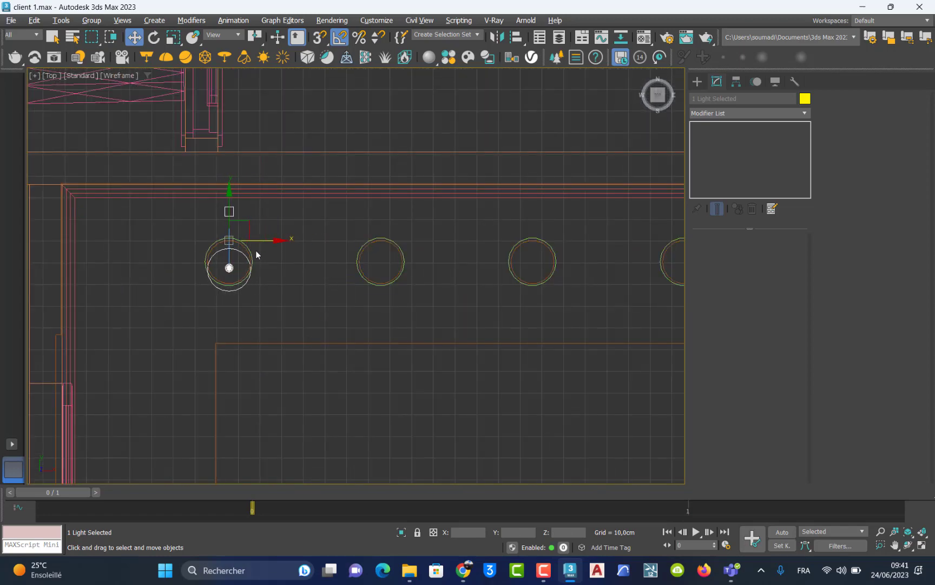
Centre the VRayIES light inside the leftmost spotlight circle by moving it along Y to about 1280.2 cm.
scroll(257, 255, up, 5)
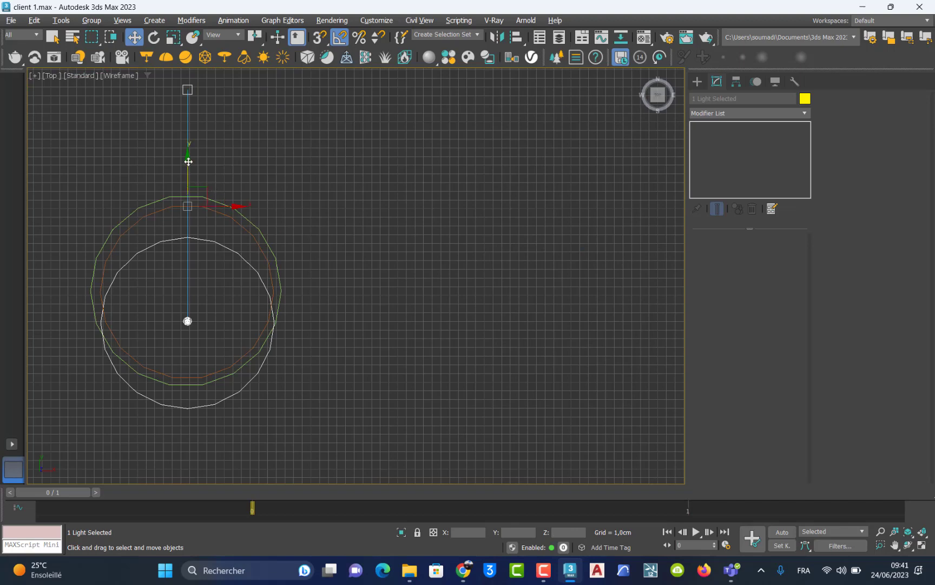
drag(188, 162, 188, 164)
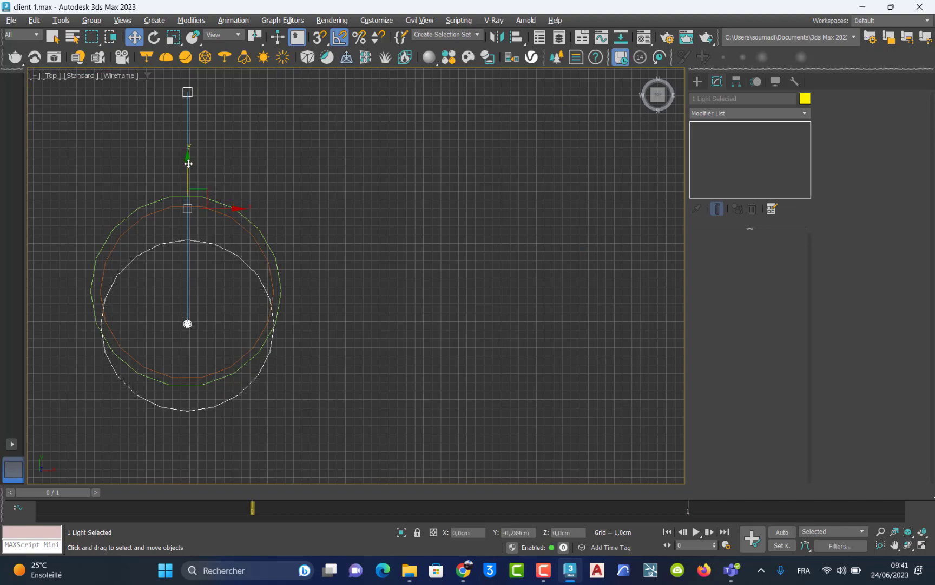
click(188, 325)
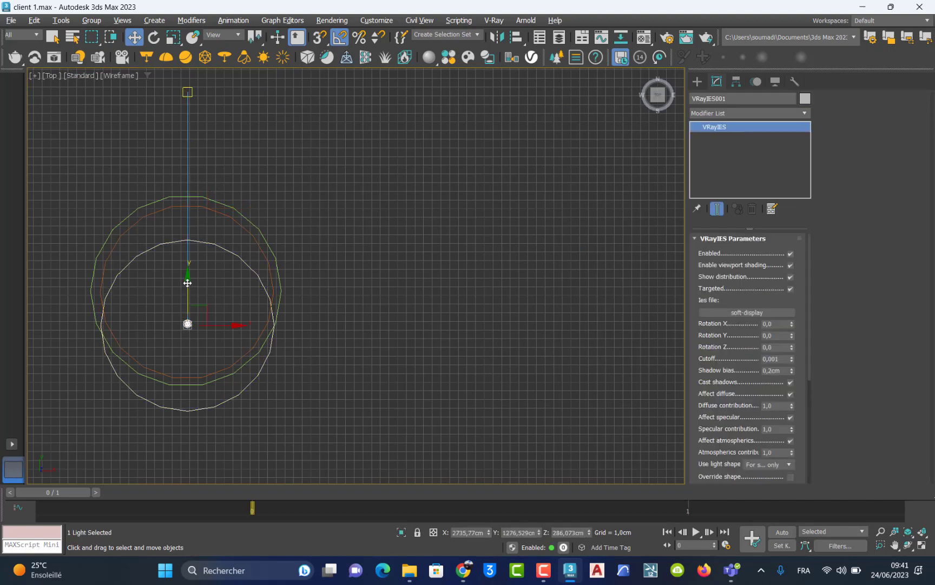
drag(188, 274, 190, 245)
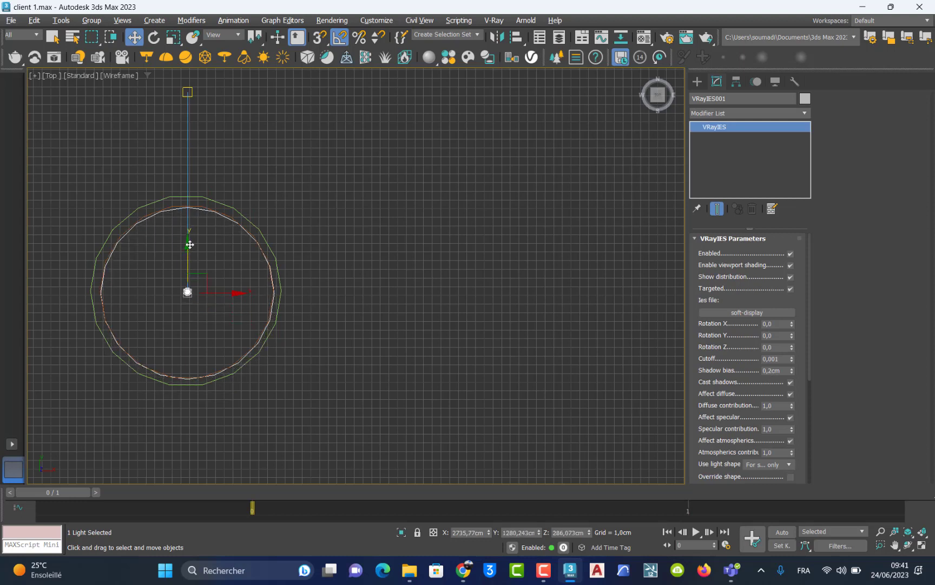
Clone the VRayIES light together with its target along X onto the second spotlight of the row, as one instance.
click(188, 92)
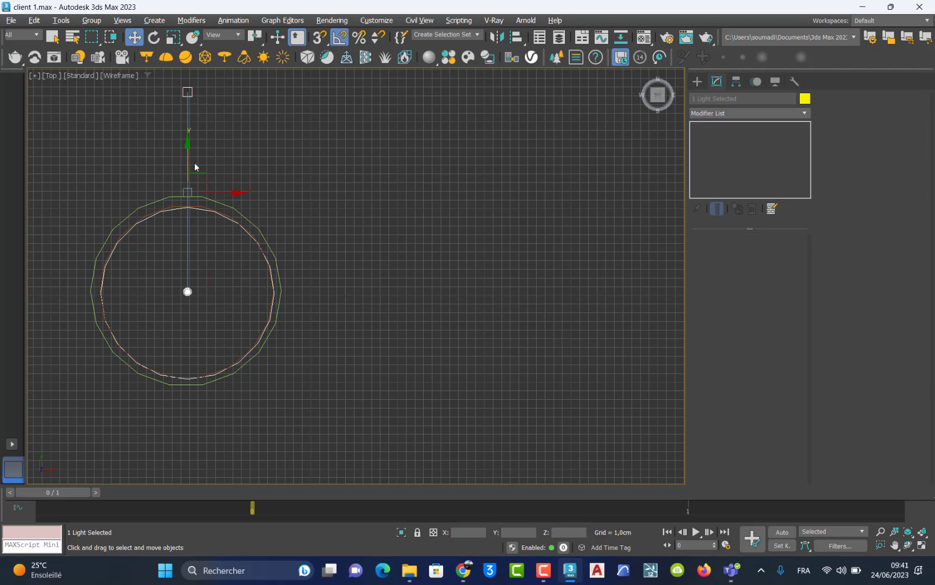
scroll(179, 251, down, 5)
middle_drag(183, 245, 160, 292)
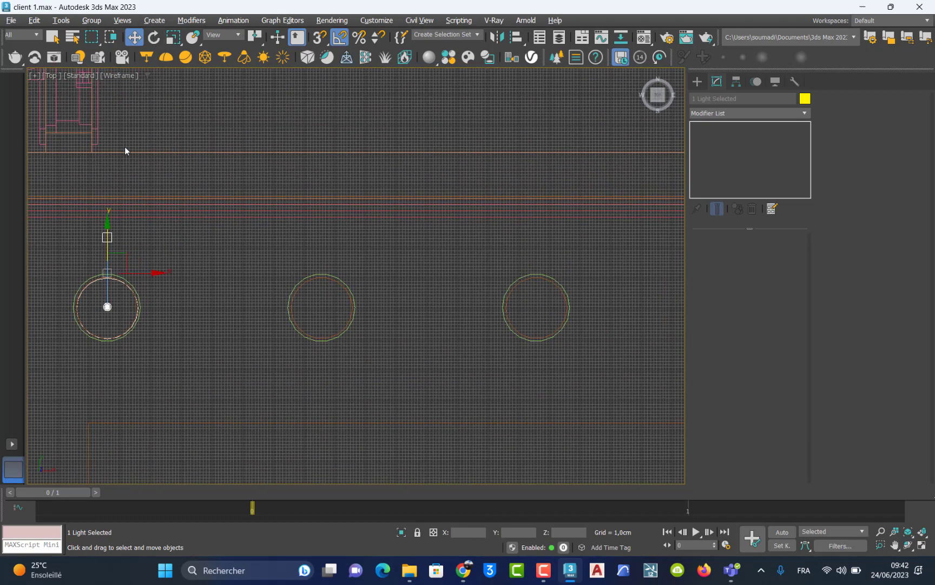
shift+drag(152, 273, 366, 281)
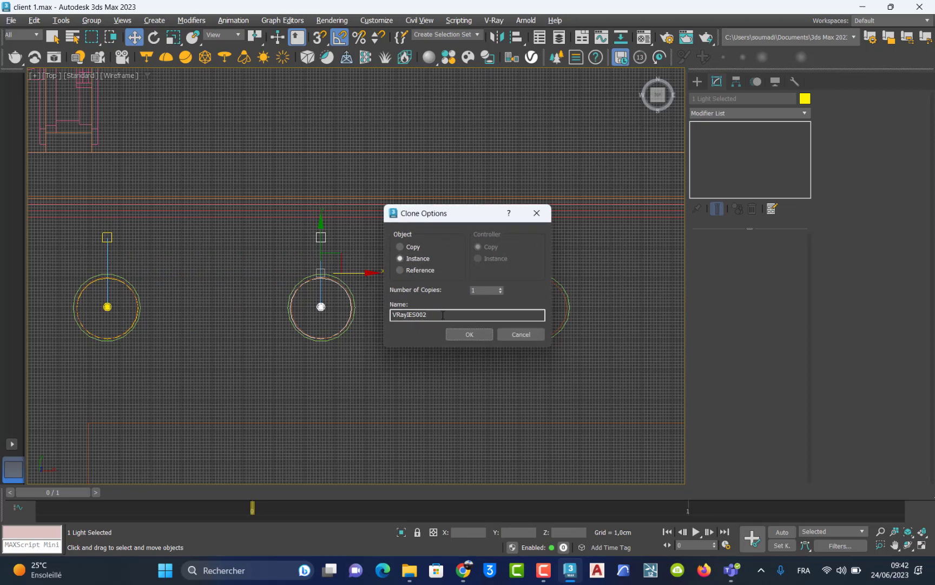
click(469, 334)
Clone the VRayIES light along X onto the third spotlight of the upper row, as one instance.
mouse_move(428, 350)
middle_down()
mouse_move(192, 365)
mouse_move(100, 321)
middle_up()
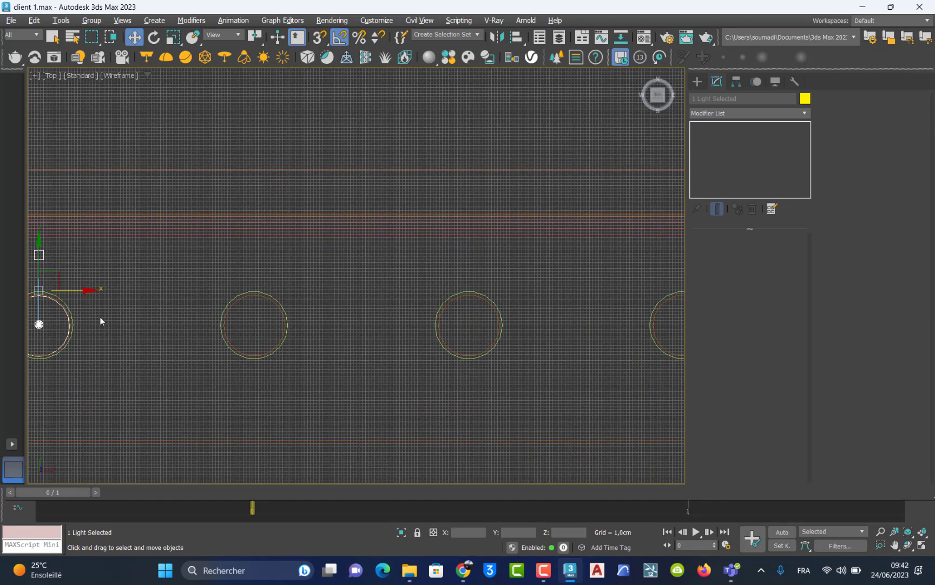
mouse_move(93, 289)
shift+mouse_down()
mouse_move(323, 292)
mouse_move(307, 296)
shift+mouse_up()
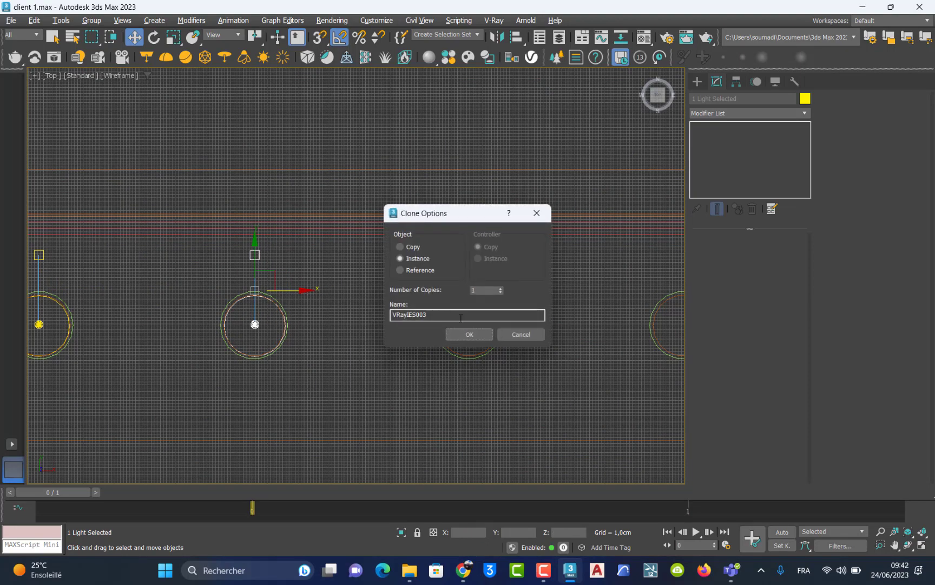
click(470, 334)
Clone the VRayIES light from the third spotlight along X as two instances, covering the last two spotlights of the upper row.
mouse_move(422, 344)
middle_down()
mouse_move(202, 330)
mouse_move(93, 281)
middle_up()
shift+drag(85, 274, 299, 291)
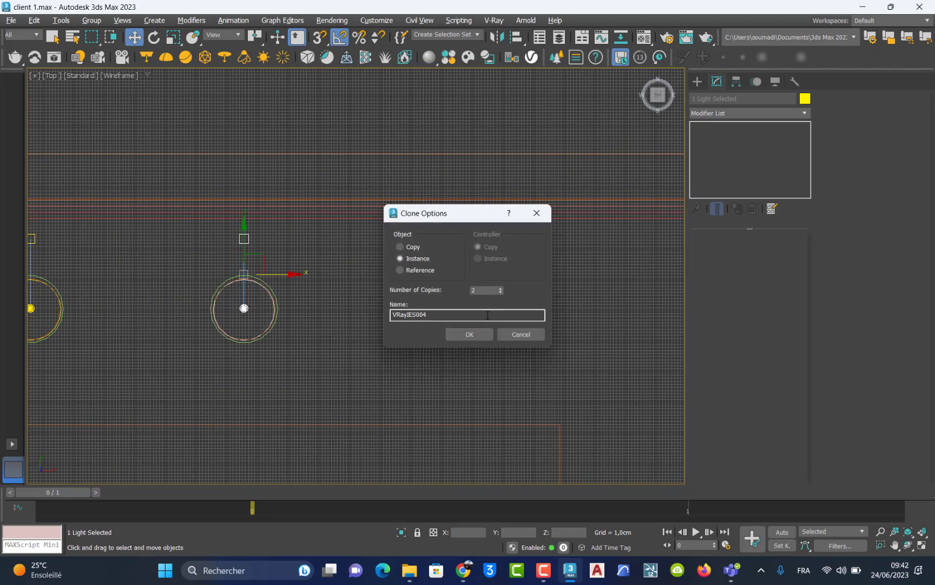
click(471, 333)
middle_drag(477, 353, 256, 348)
Show the whole house in the maximised Perspective view and select the narrow wall segment at the outer corner of the false-ceiling room.
key(alt+w)
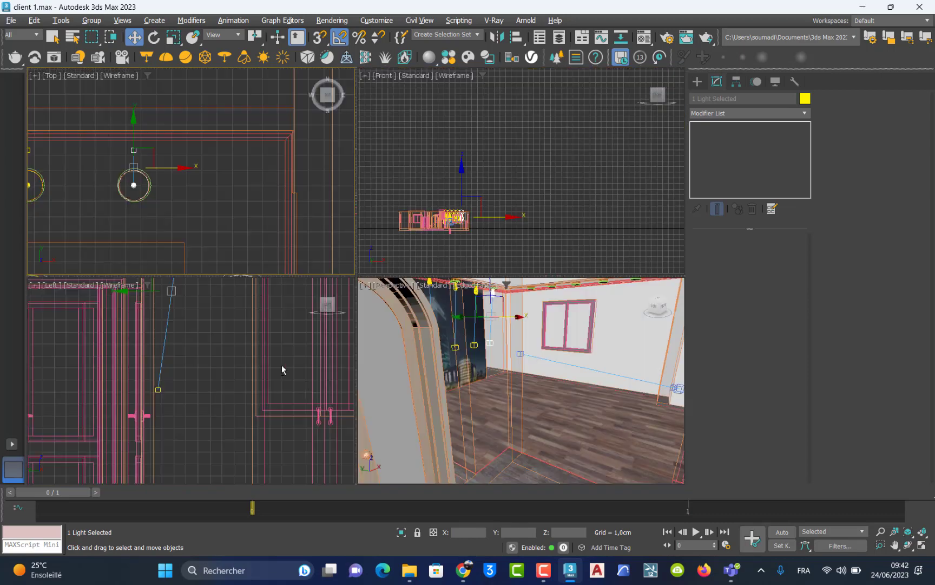
middle_drag(553, 382, 451, 382)
key(alt+w)
scroll(451, 382, down, 10)
click(277, 351)
alt+middle_drag(325, 324, 301, 339)
click(386, 331)
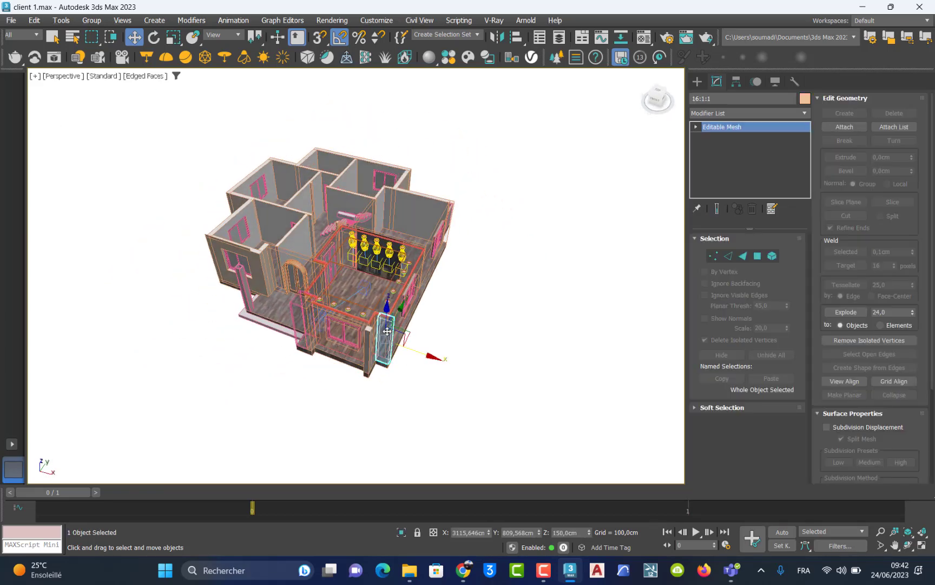
middle_drag(388, 332, 361, 360)
Open the Material Editor beside the model and add the room's other outer wall segments, columns and false ceiling to the selection.
key(m)
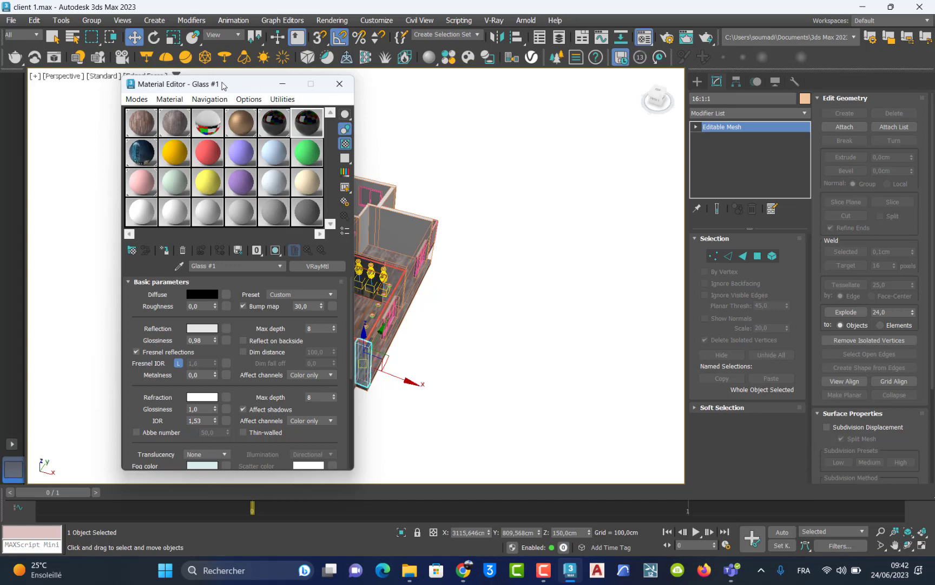
drag(224, 85, 519, 87)
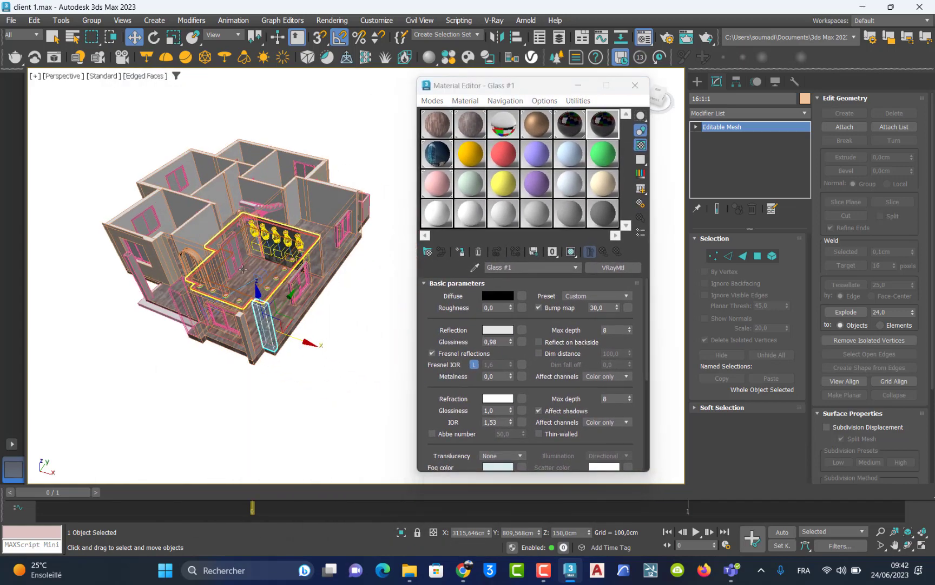
scroll(243, 269, up, 5)
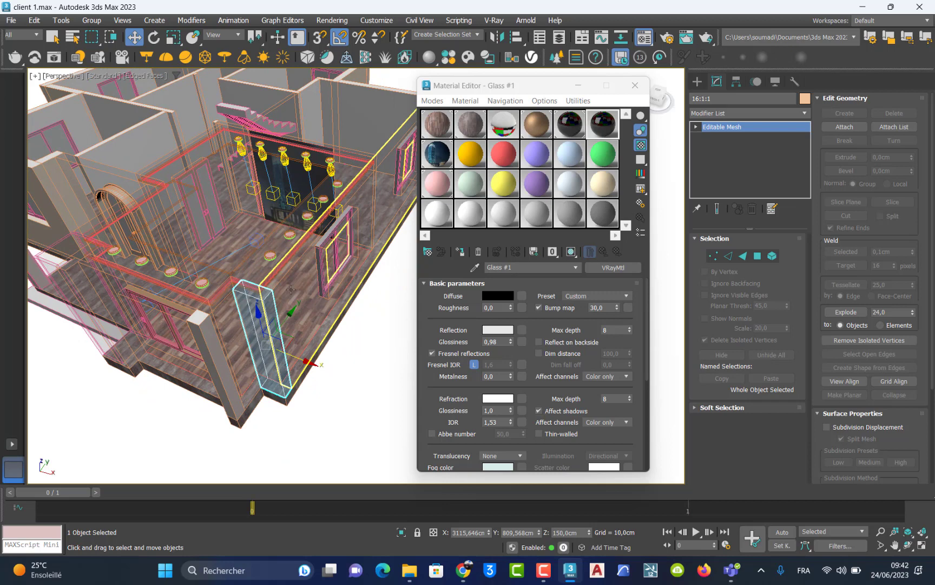
ctrl+click(291, 289)
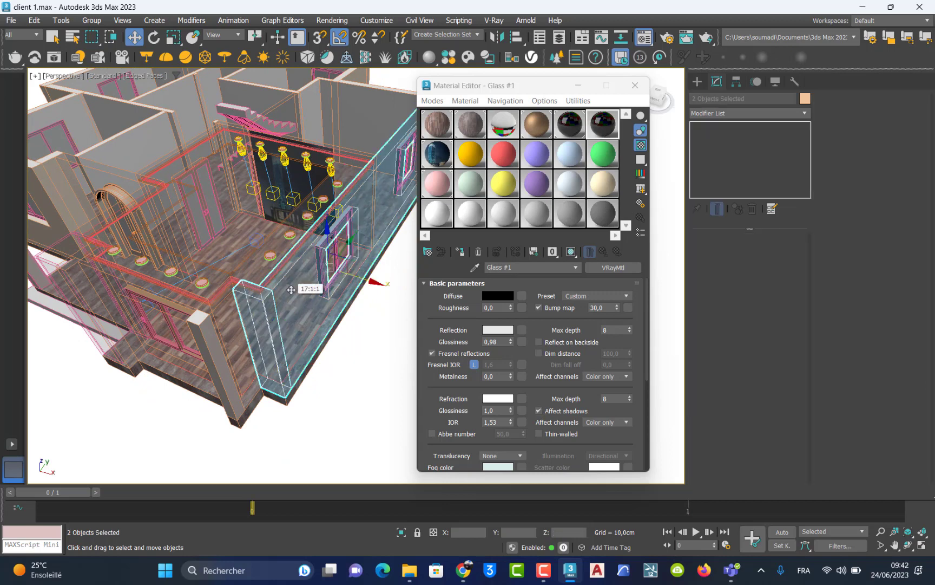
ctrl+click(220, 310)
ctrl+click(166, 297)
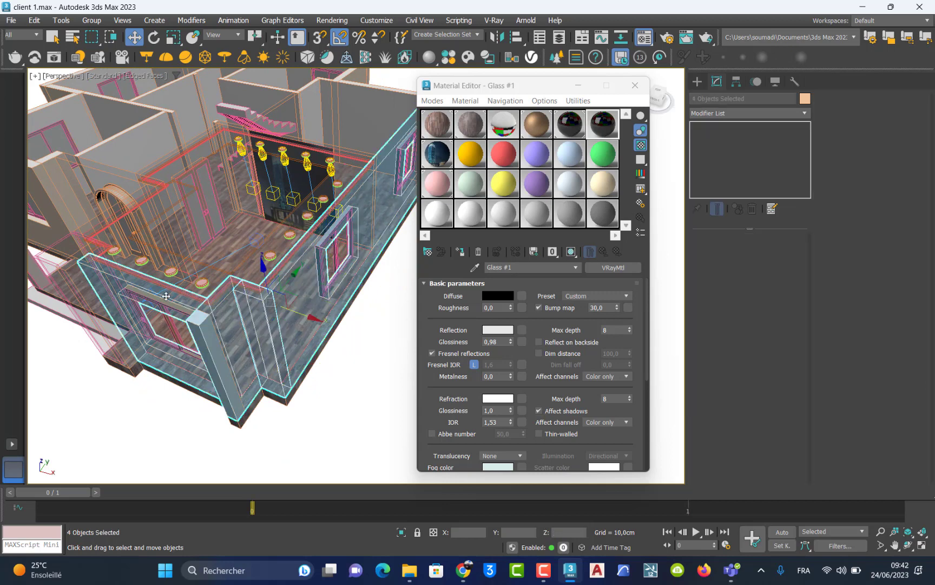
ctrl+click(76, 267)
ctrl+click(66, 248)
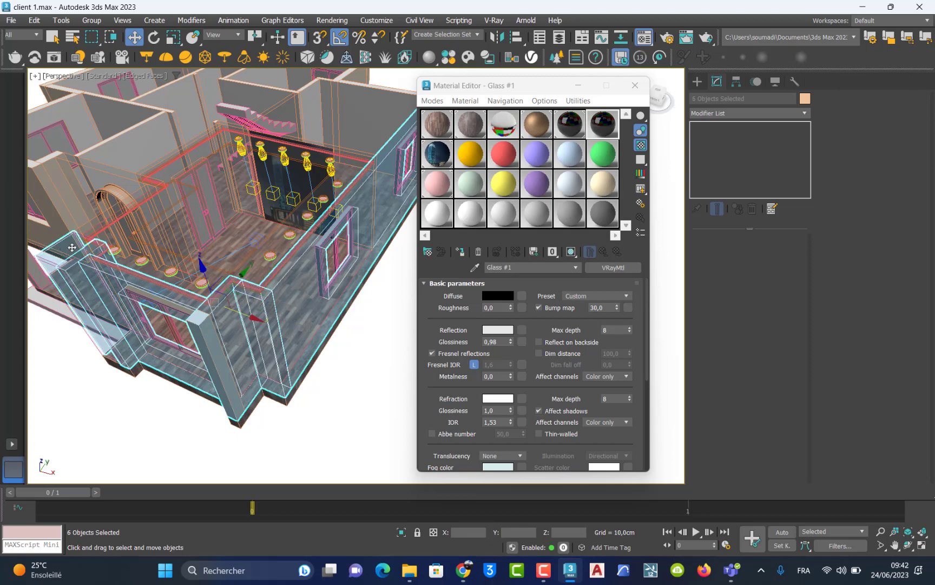
ctrl+click(130, 223)
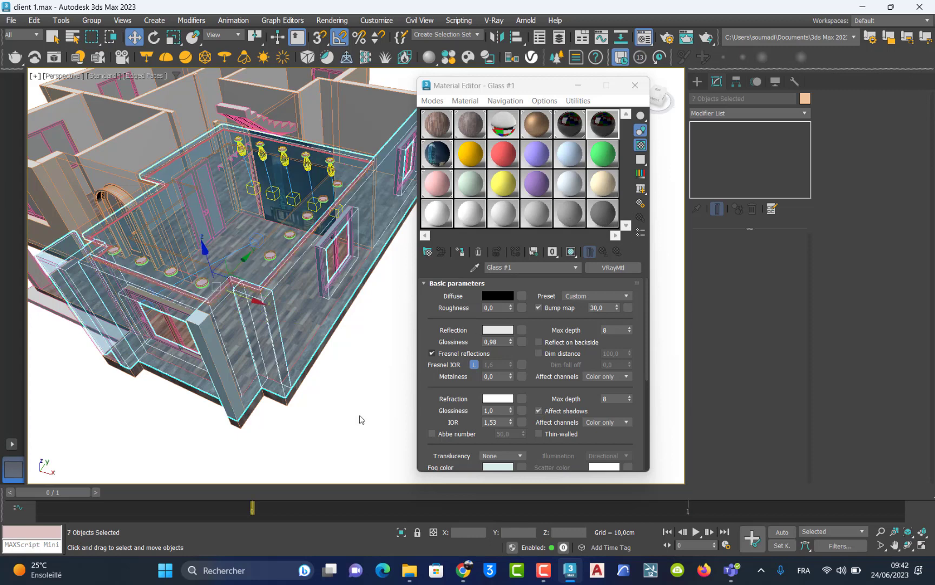
click(544, 570)
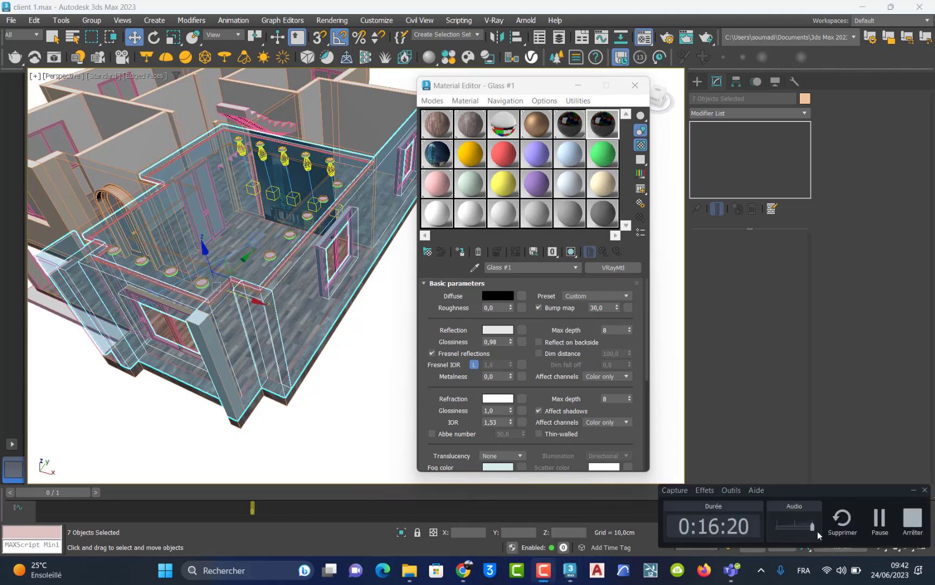